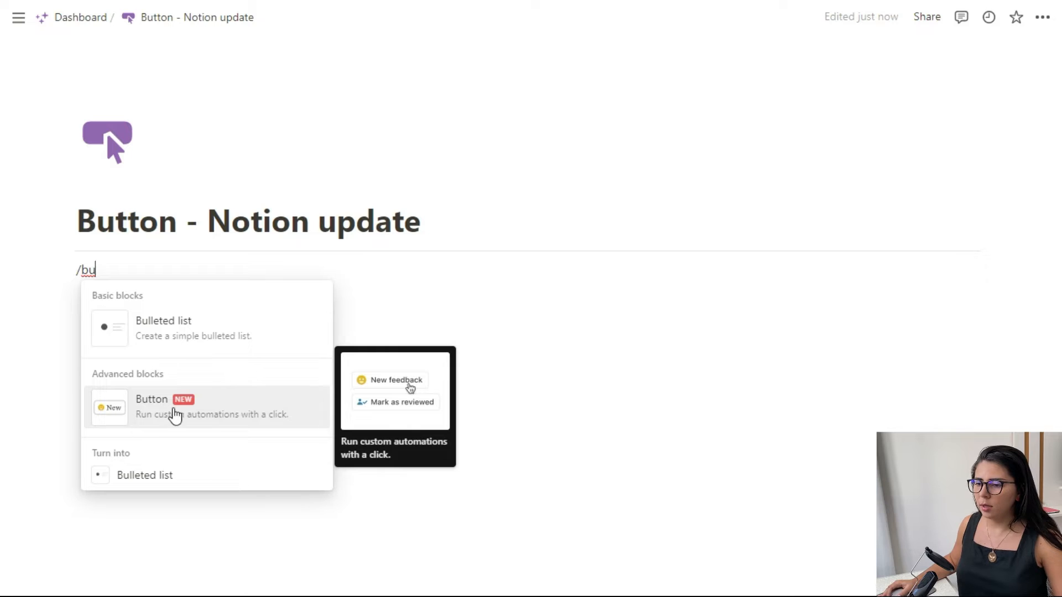
- Insert a button block on the page, name it "Tarefas do dia" and give it the purple check mark icon
click(204, 424)
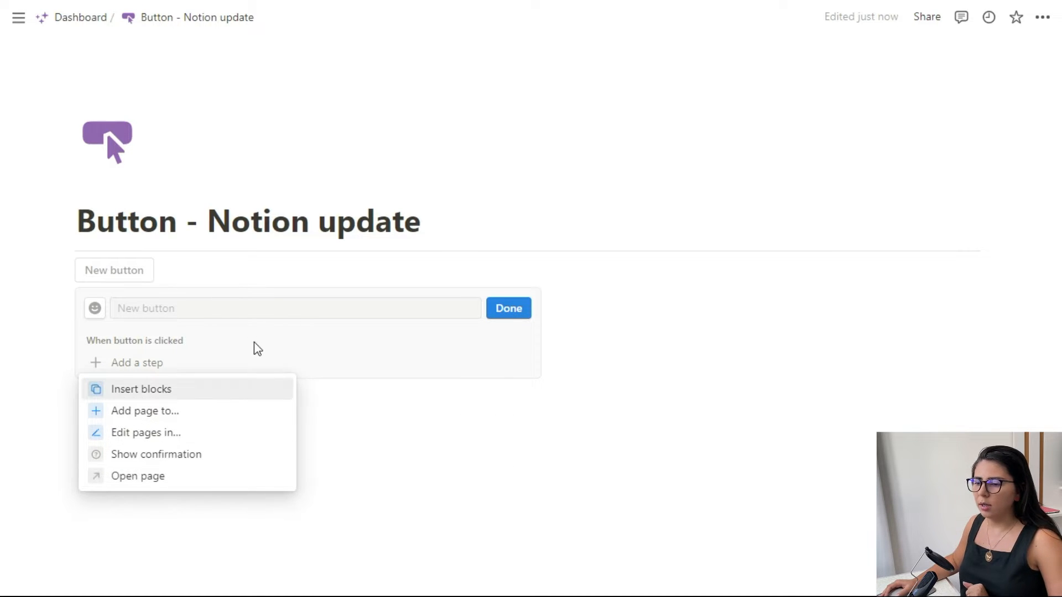
click(155, 310)
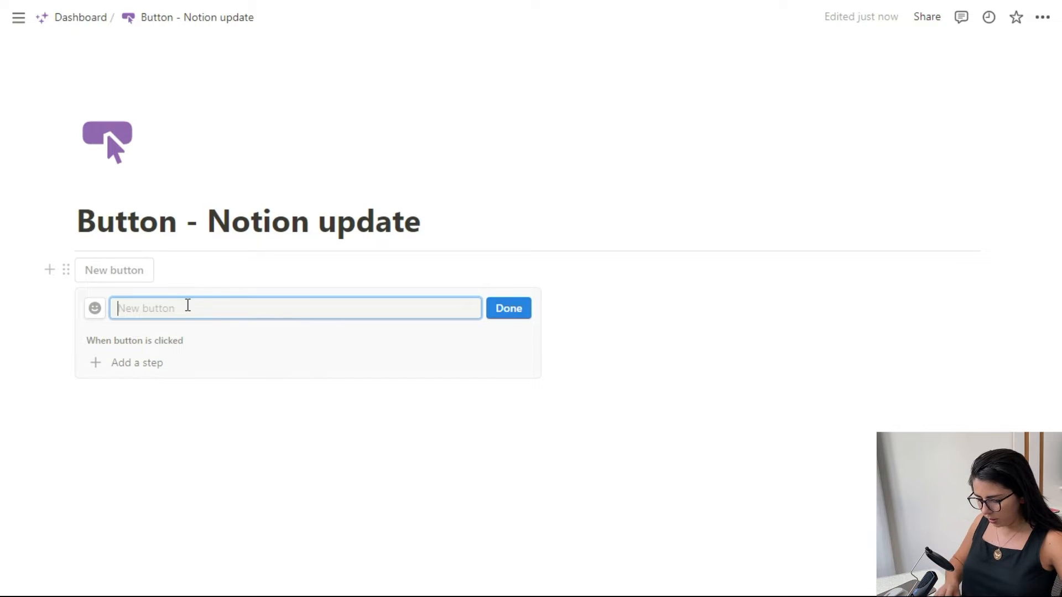
text(Tarefas do dia)
click(95, 309)
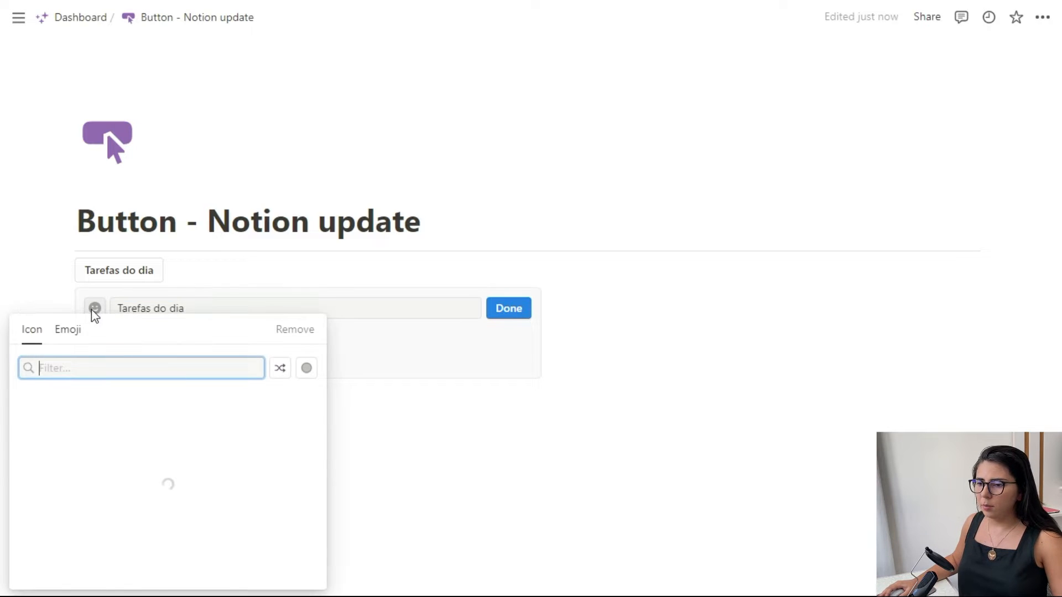
click(131, 426)
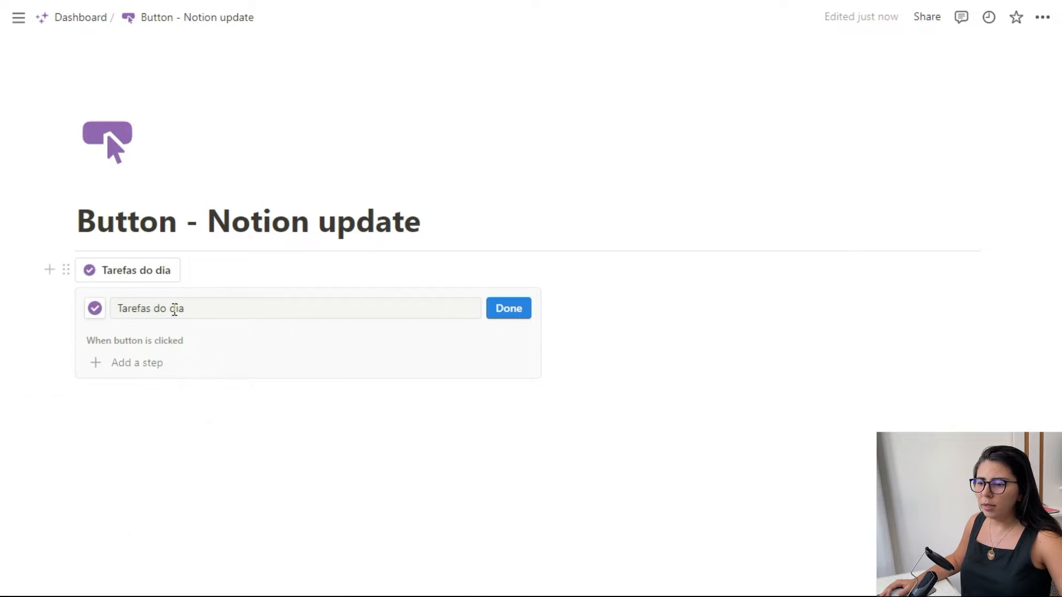
- Clear the button's name to leave only its icon, and undo the deletion
triple_click(175, 310)
key(BackSpace)
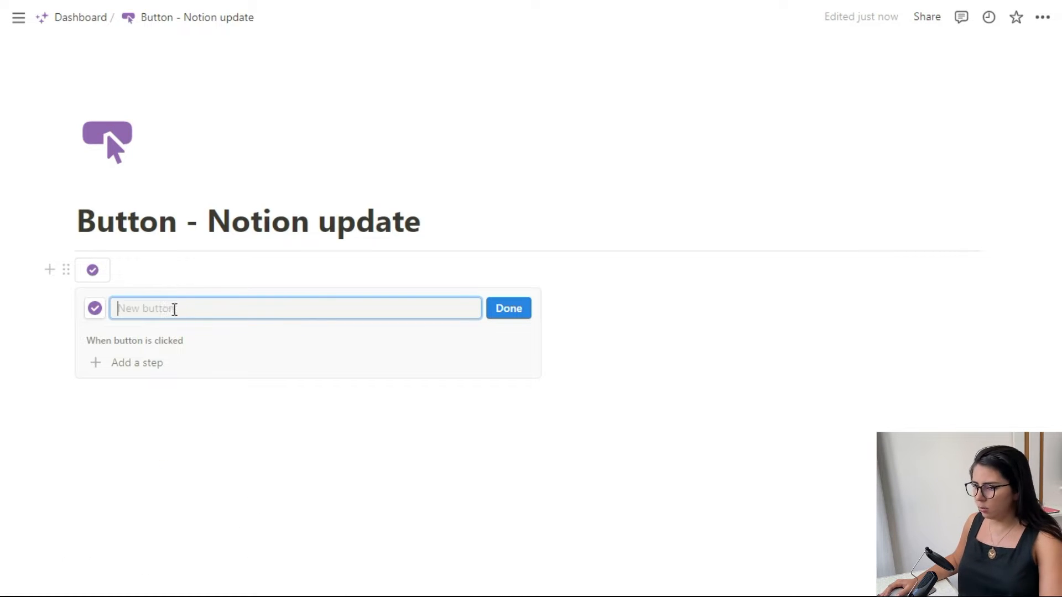
click(302, 321)
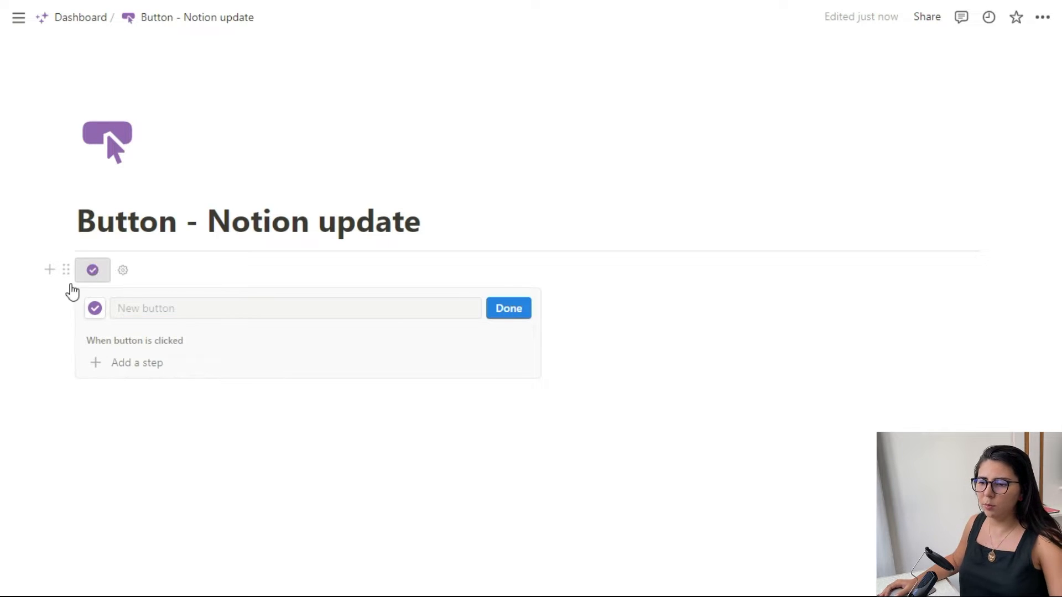
key(ctrl+z)
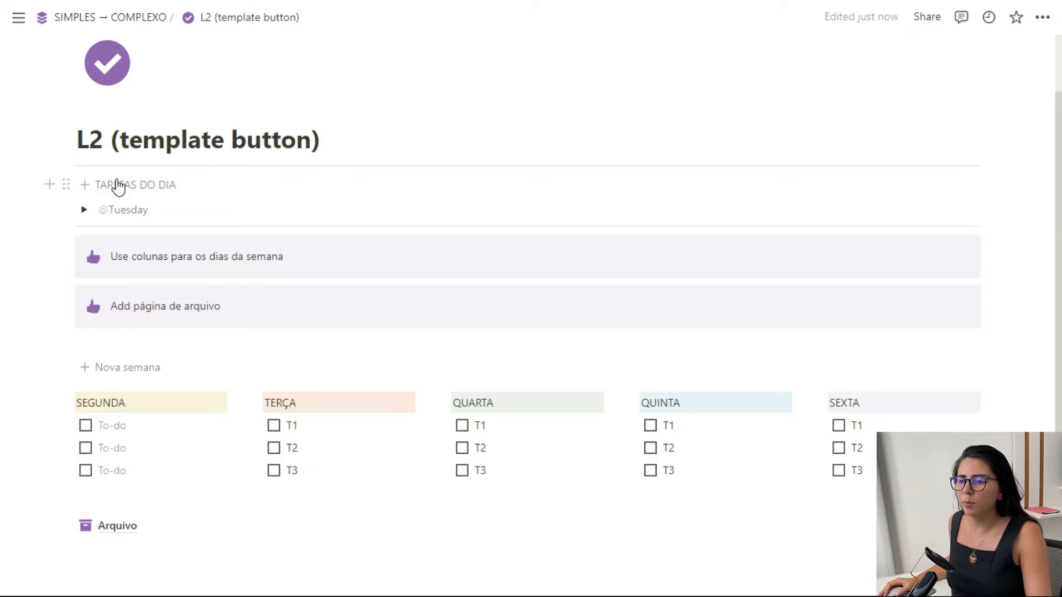
- Run the TAREFAS DO DIA template button on the L2 (template button) page, and open and close its template configuration
click(141, 186)
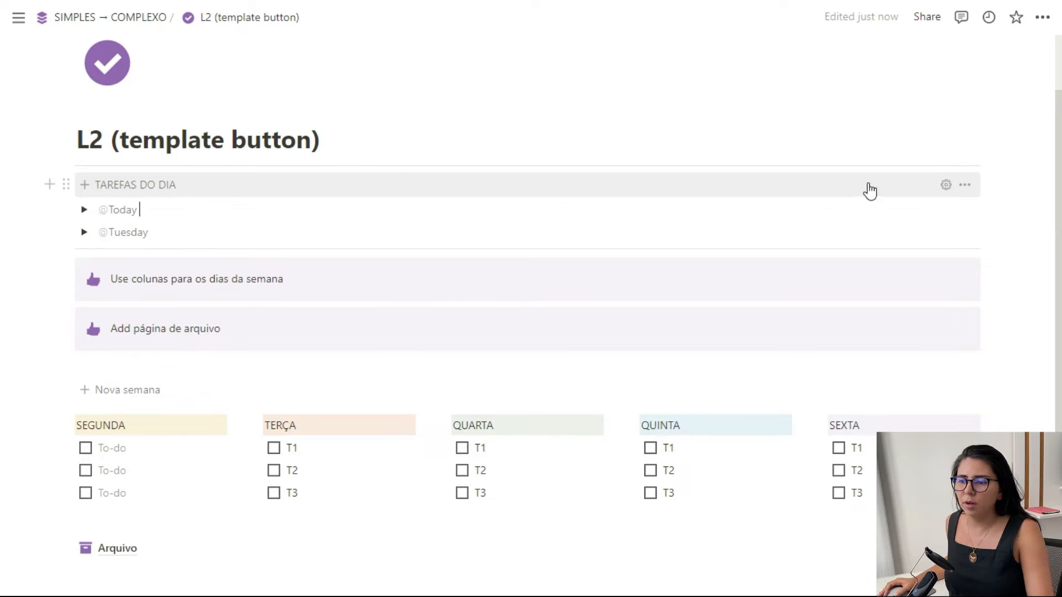
click(946, 185)
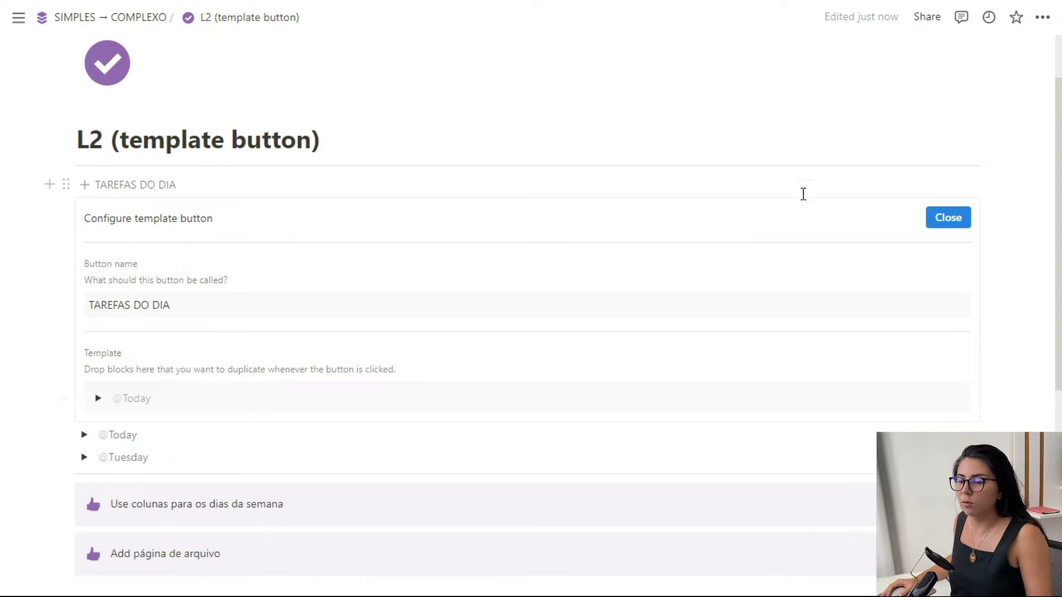
click(950, 218)
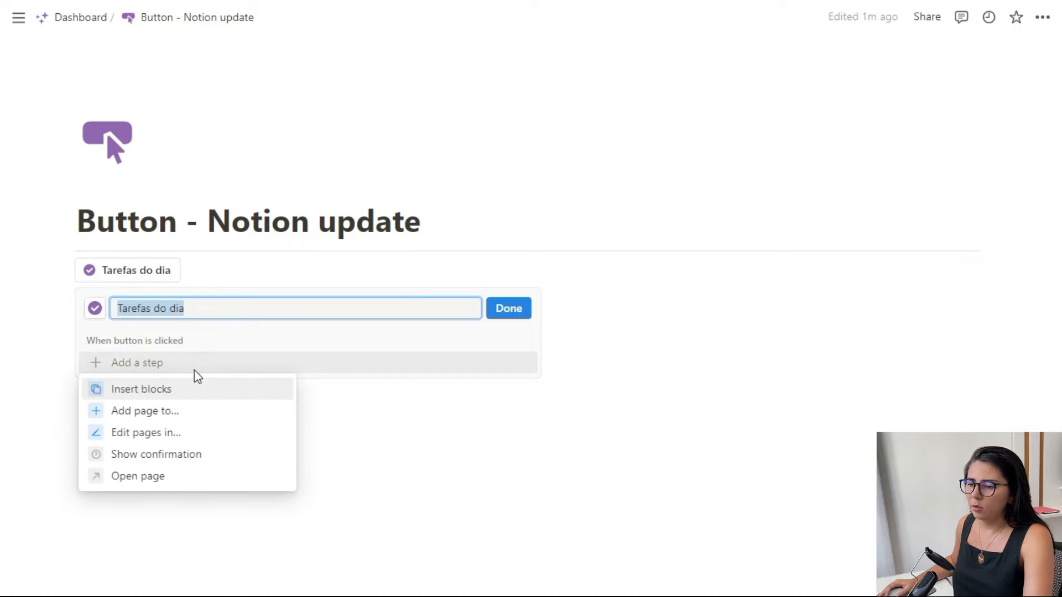
- Add an Insert blocks step to the Tarefas do dia button with to-dos Tarefa 1, Tarefa 2 and Tarefa 3, placed below the button
click(161, 397)
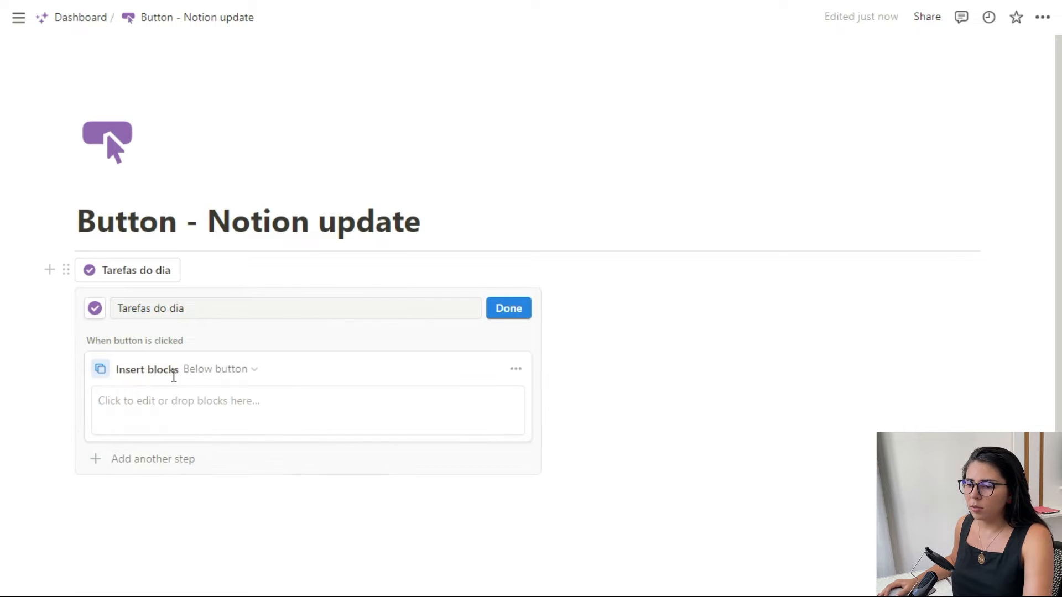
click(174, 407)
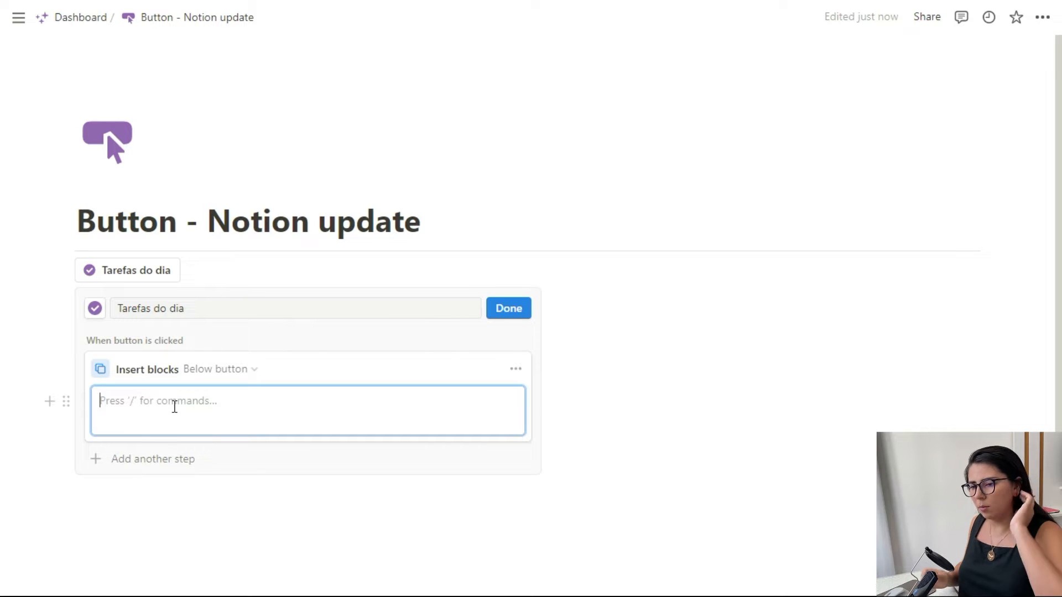
text([])
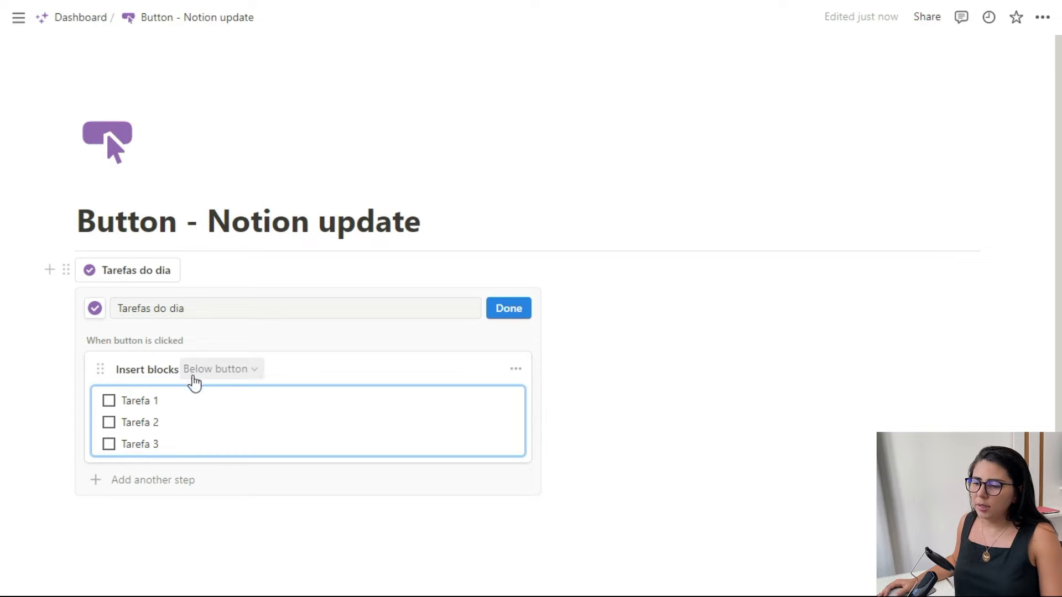
click(254, 369)
click(254, 370)
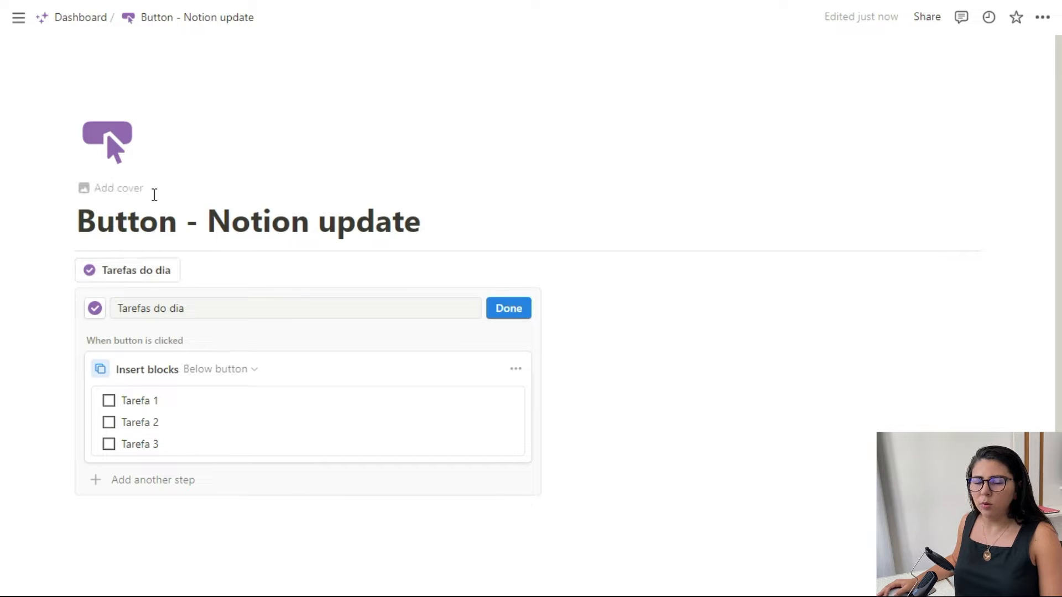
click(235, 369)
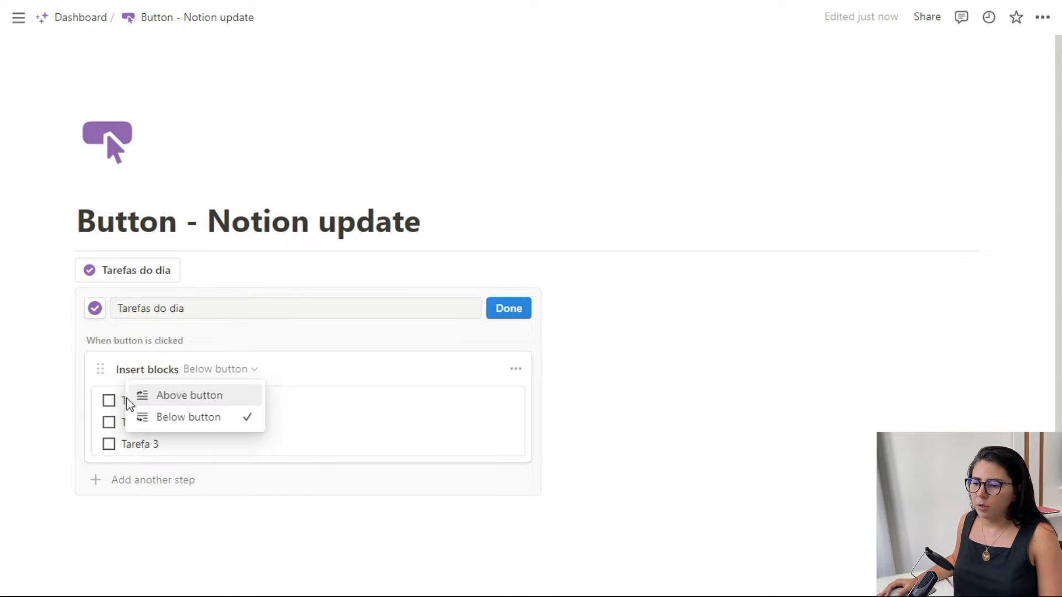
click(247, 376)
- Duplicate the Insert blocks step below and rename the copy's to-dos to Tarefa A, Tarefa B and Tarefa C
click(516, 371)
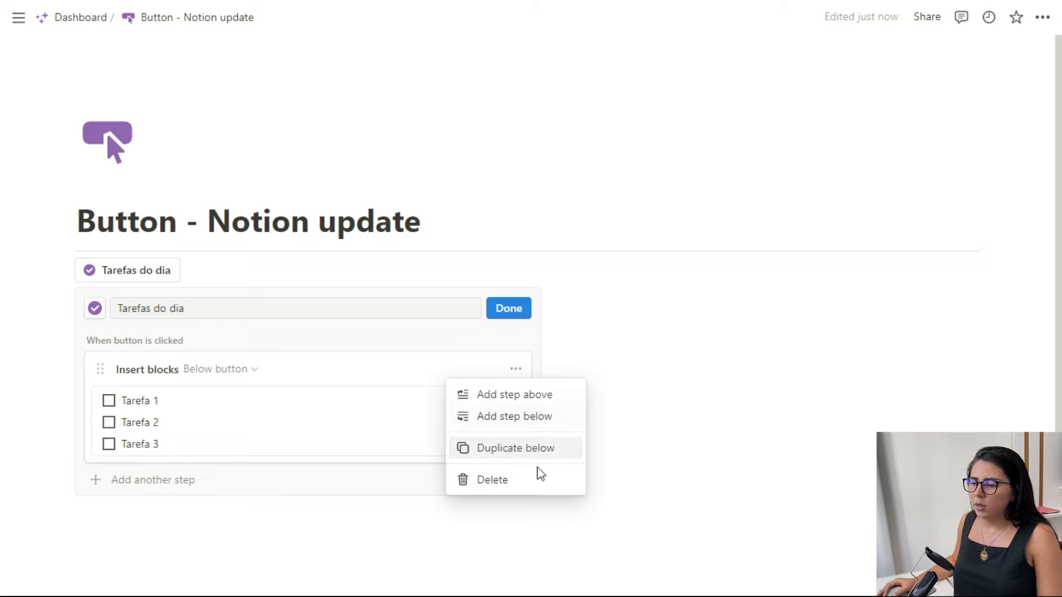
click(526, 457)
scroll(285, 420, down, 3)
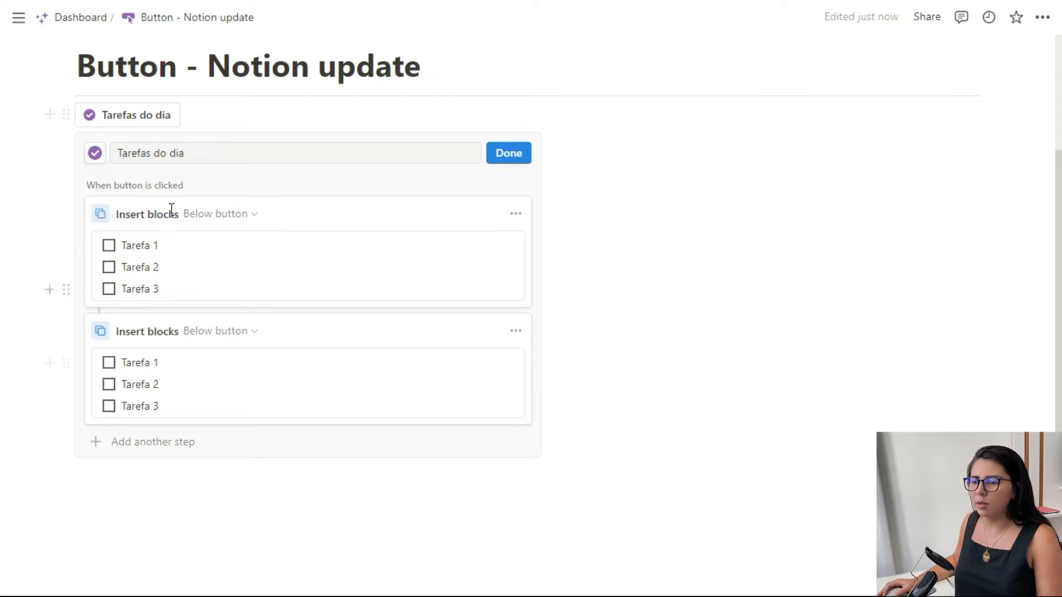
click(516, 214)
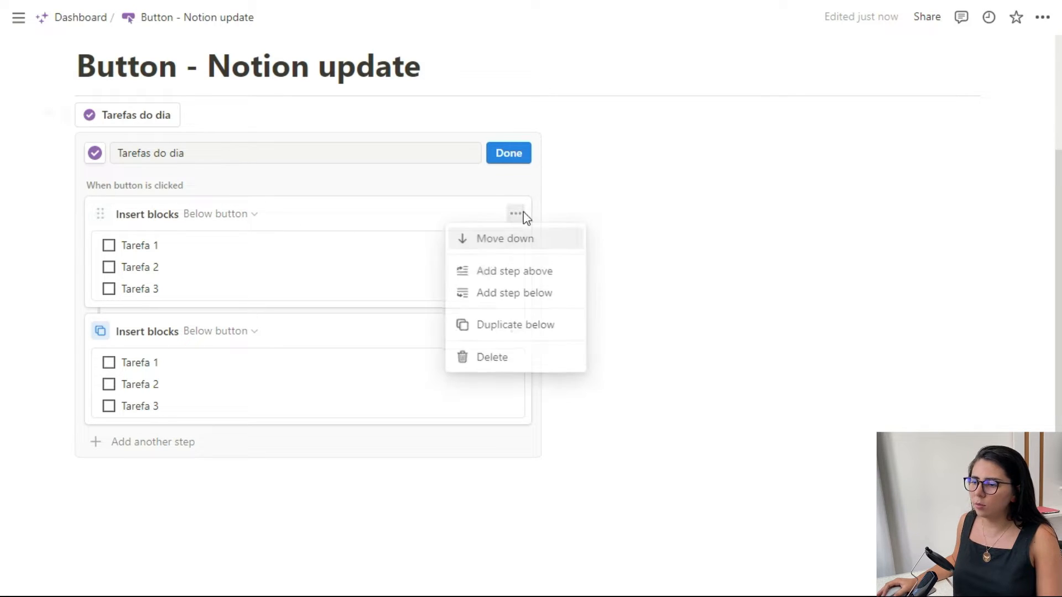
click(303, 184)
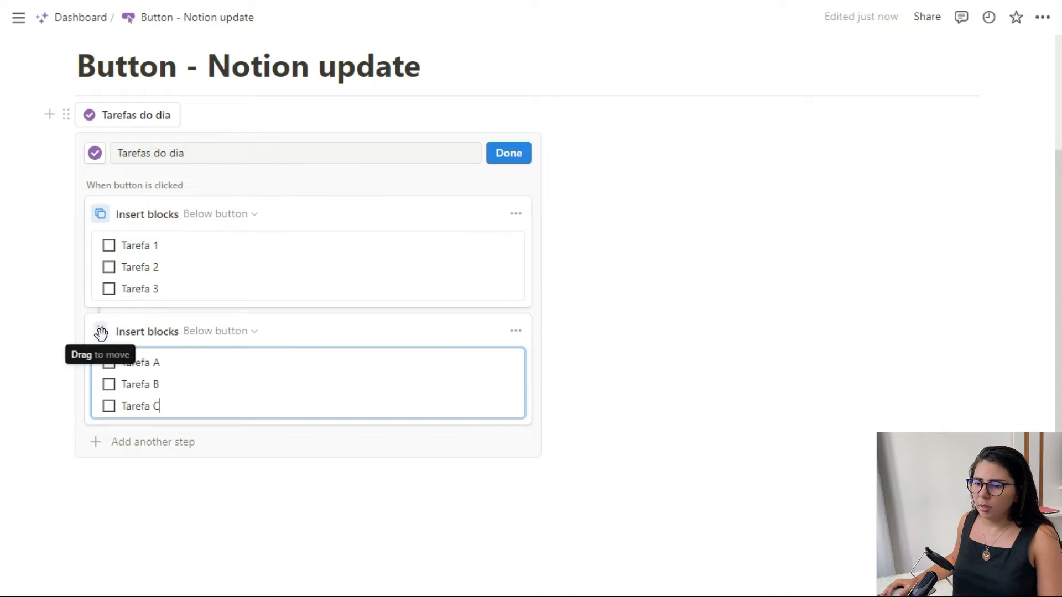
mouse_move(100, 332)
mouse_down()
mouse_move(110, 233)
mouse_move(110, 326)
mouse_up()
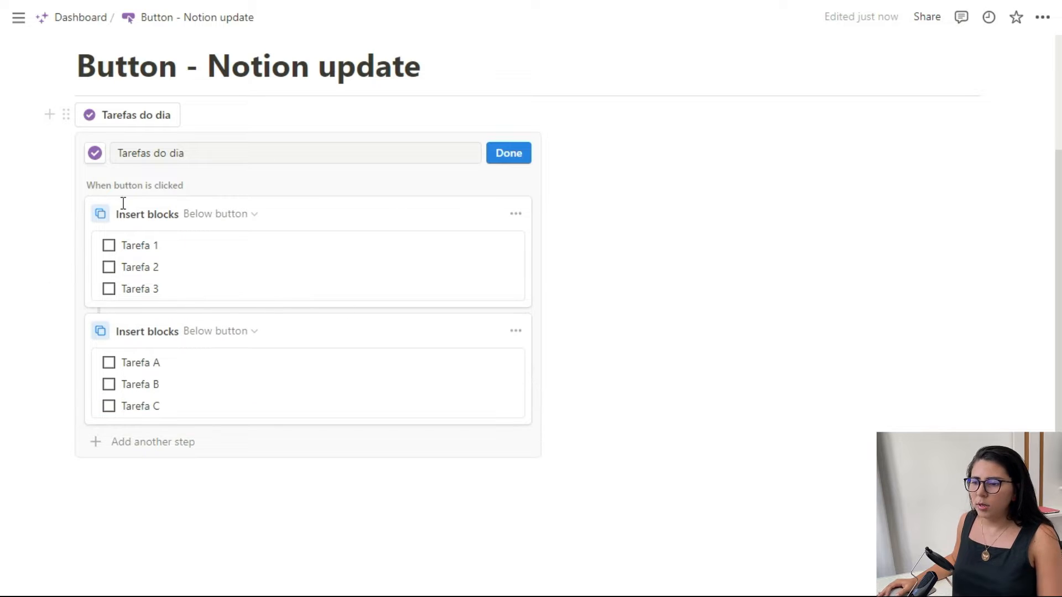
- Move the Insert blocks step containing Tarefa 1 to 3 down and back up
click(515, 213)
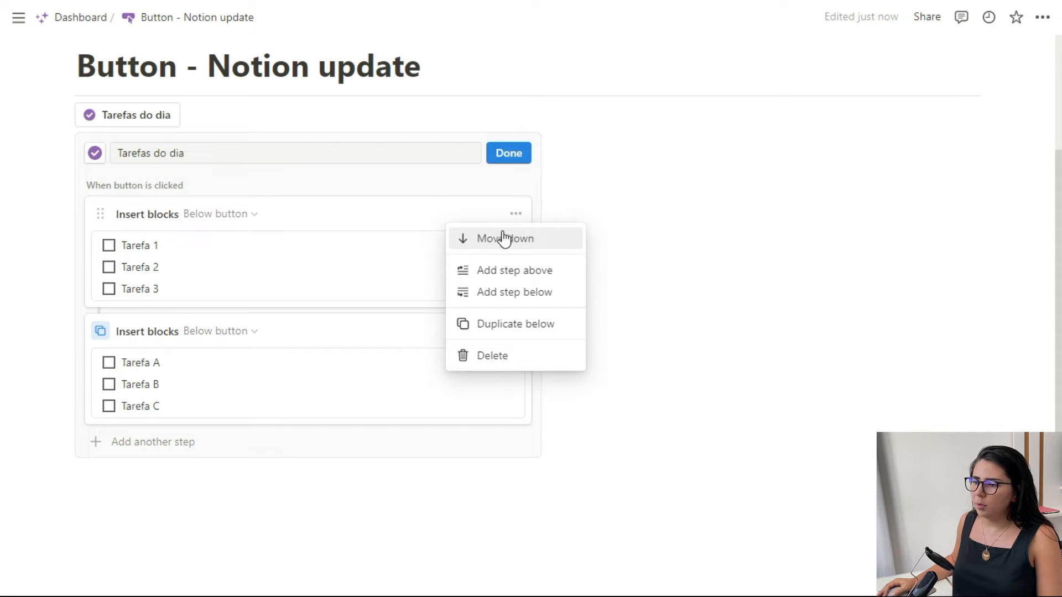
click(526, 241)
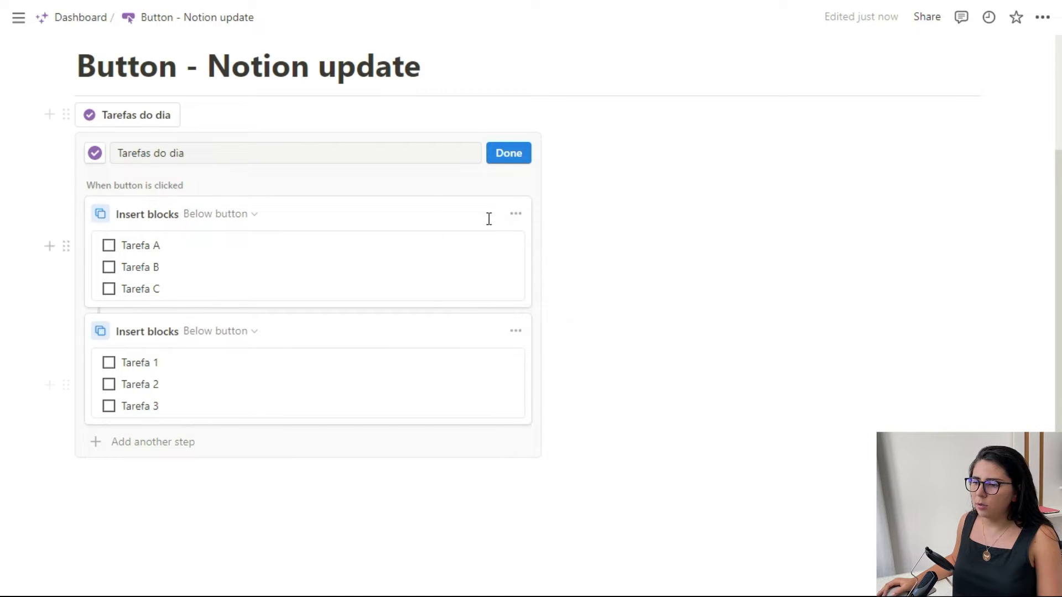
click(515, 331)
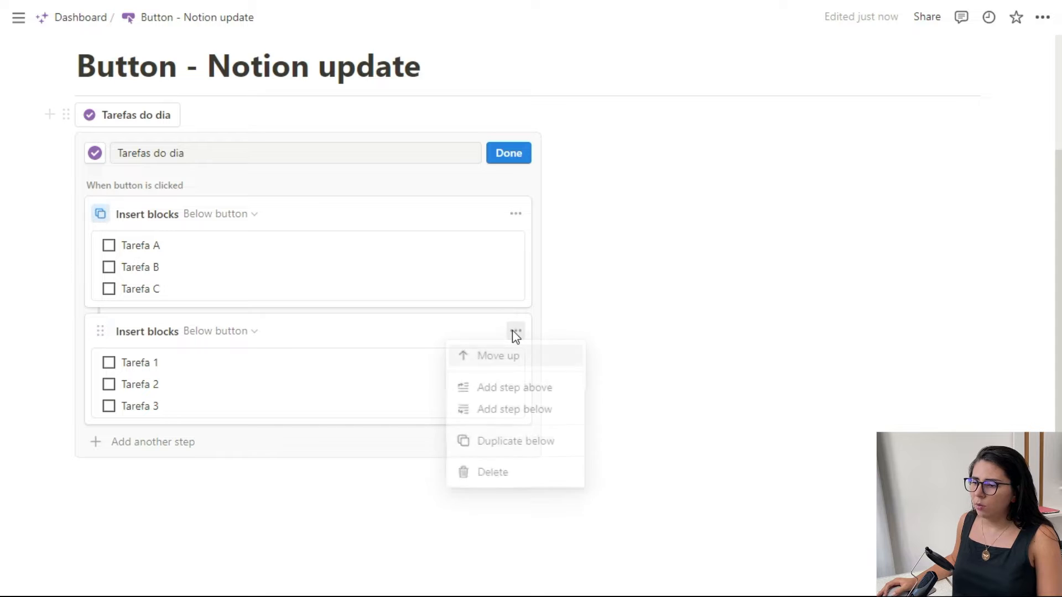
click(495, 364)
- Close the button's configuration, run the Tarefas do dia button as a test, and undo the inserted to-dos
click(68, 272)
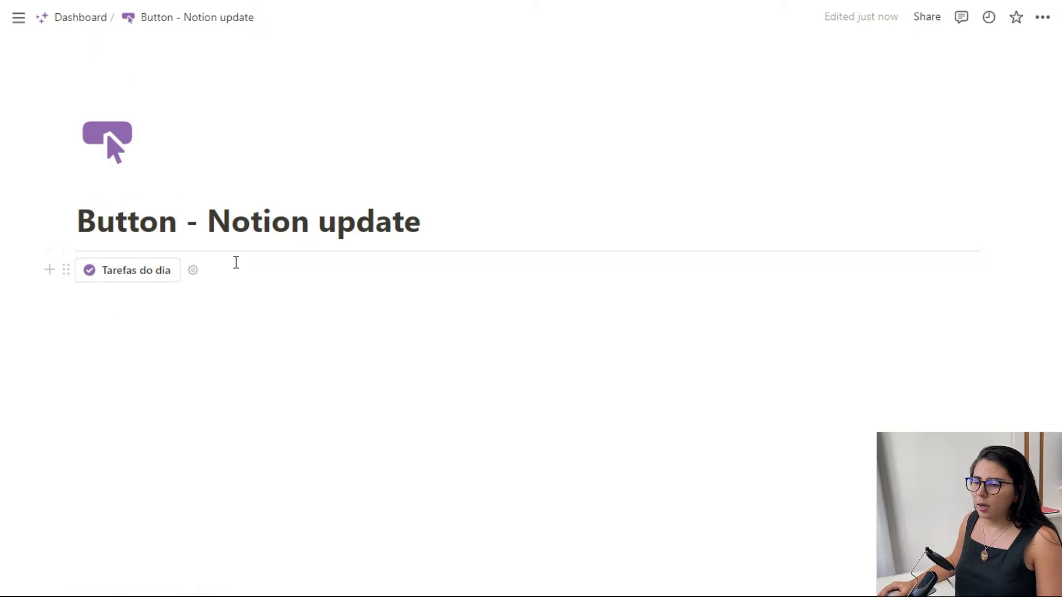
click(131, 271)
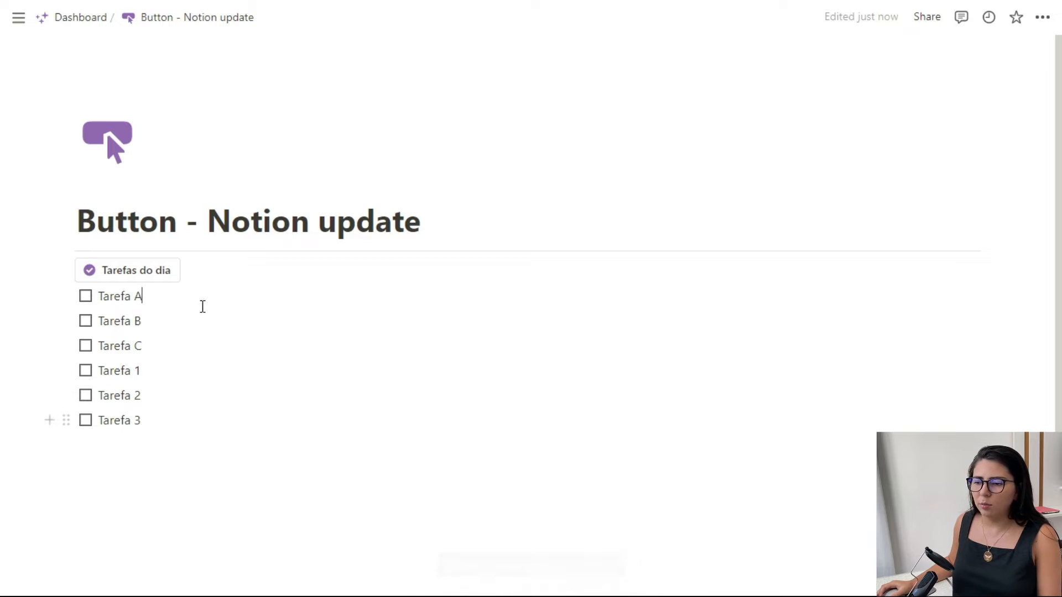
key(ctrl+z)
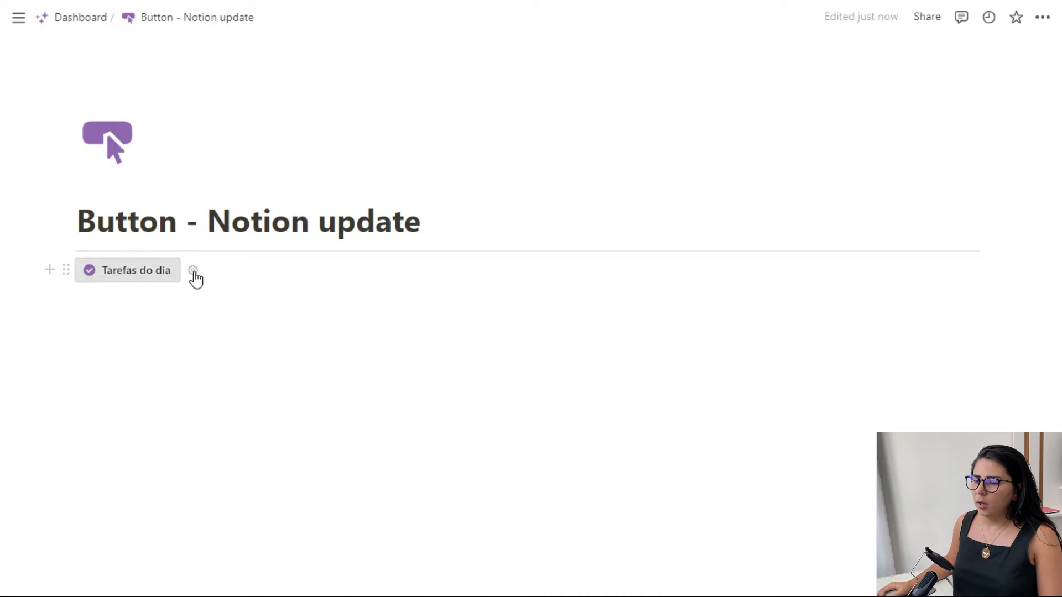
- Reopen the Tarefas do dia button's configuration to review its two Insert blocks steps, and close it
click(192, 271)
scroll(190, 377, down, 2)
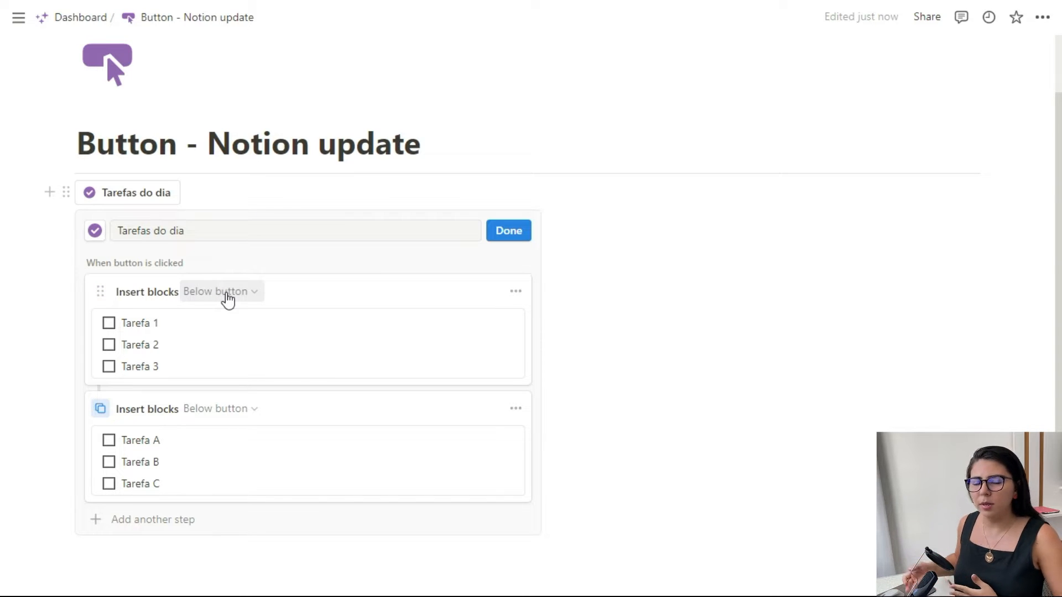
click(509, 232)
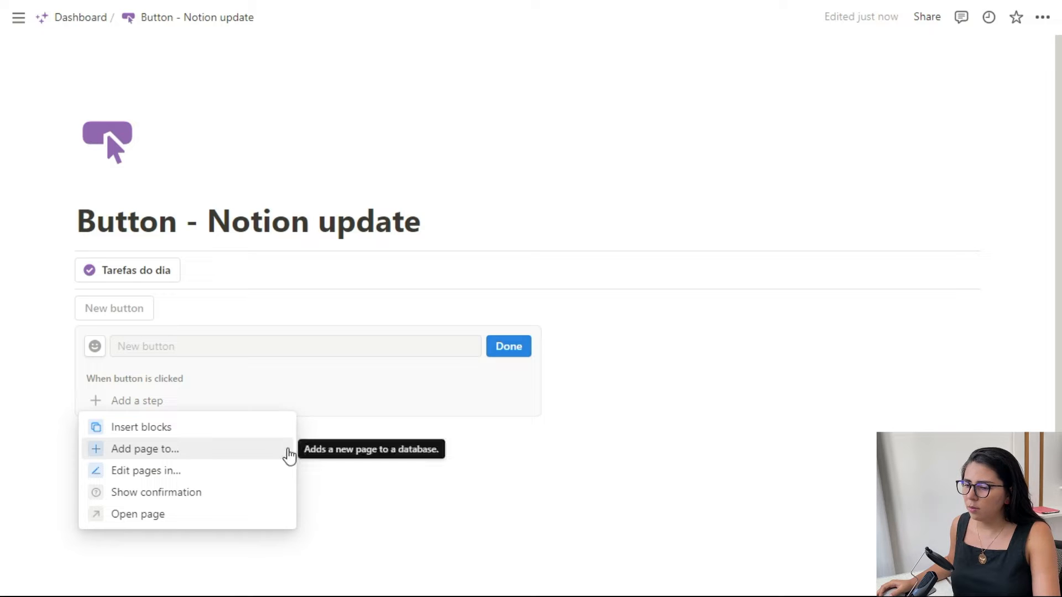
- Give the second button an Add page to step that targets the Minhas tarefas database
click(249, 447)
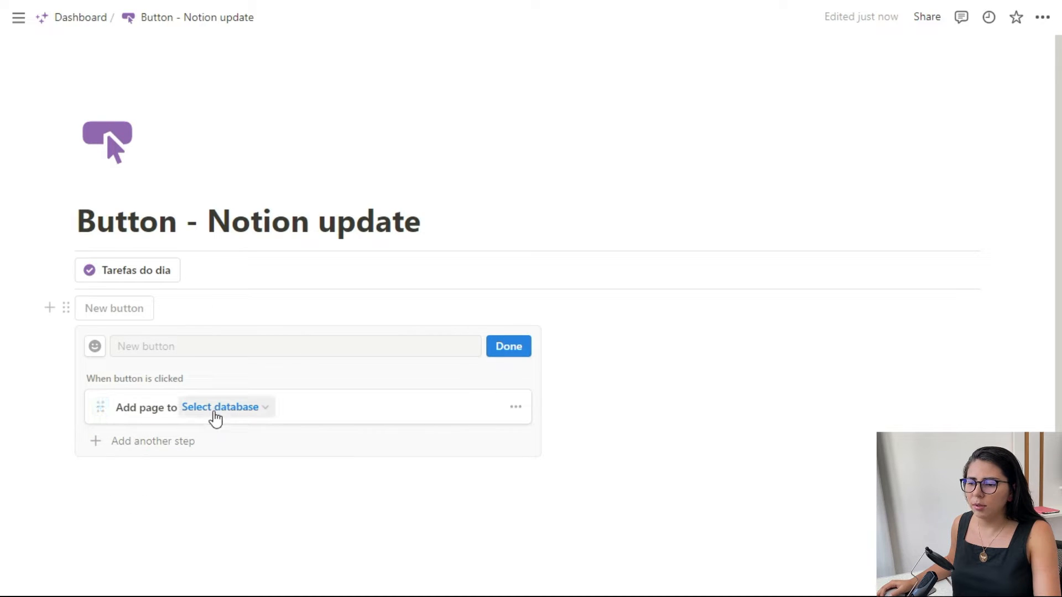
click(250, 407)
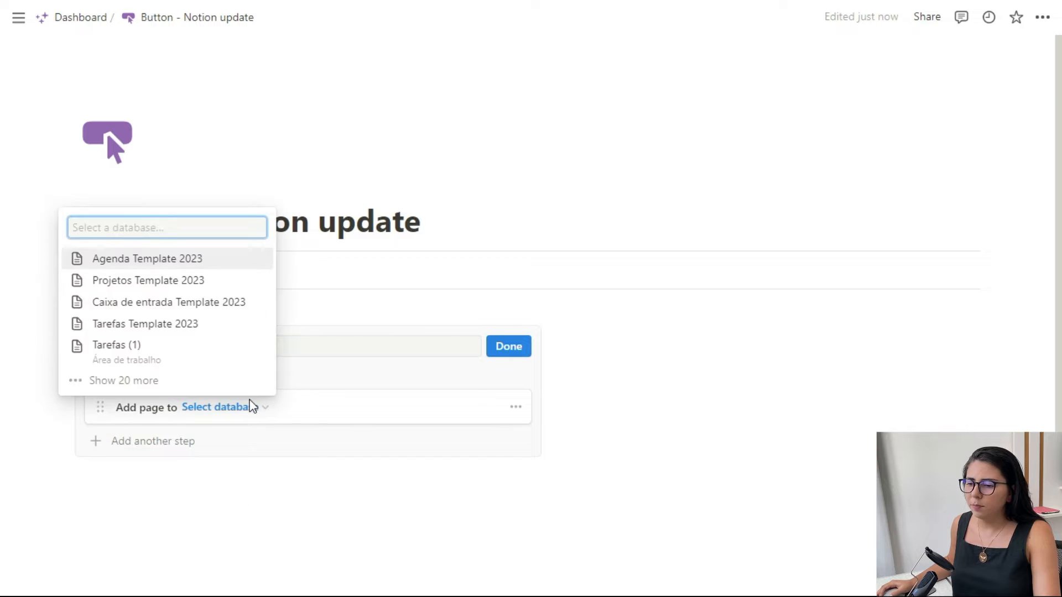
click(146, 361)
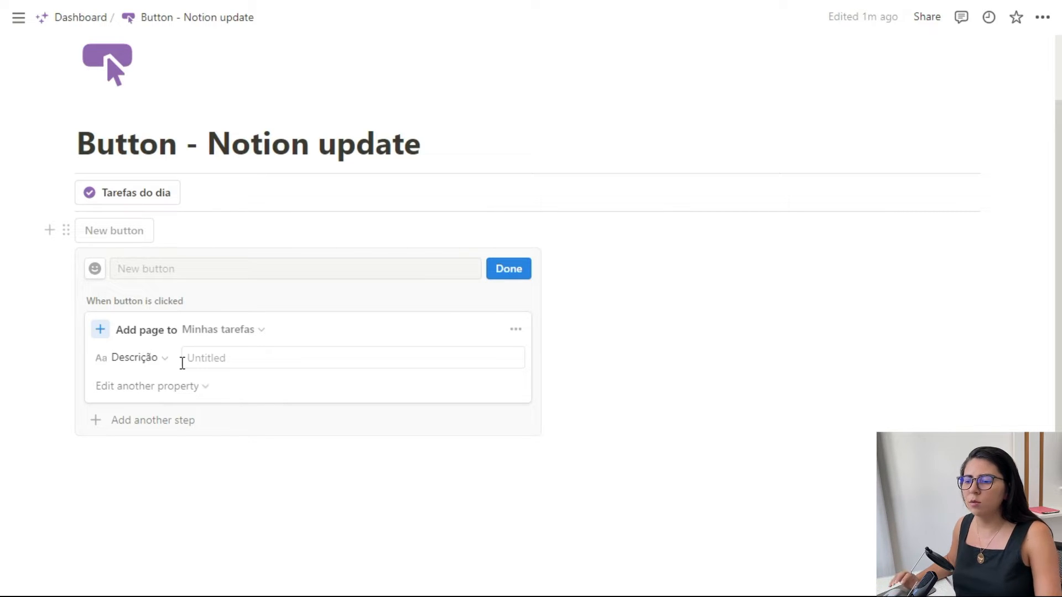
- Set the added page's Descrição property to "Nova tarefa"
click(162, 360)
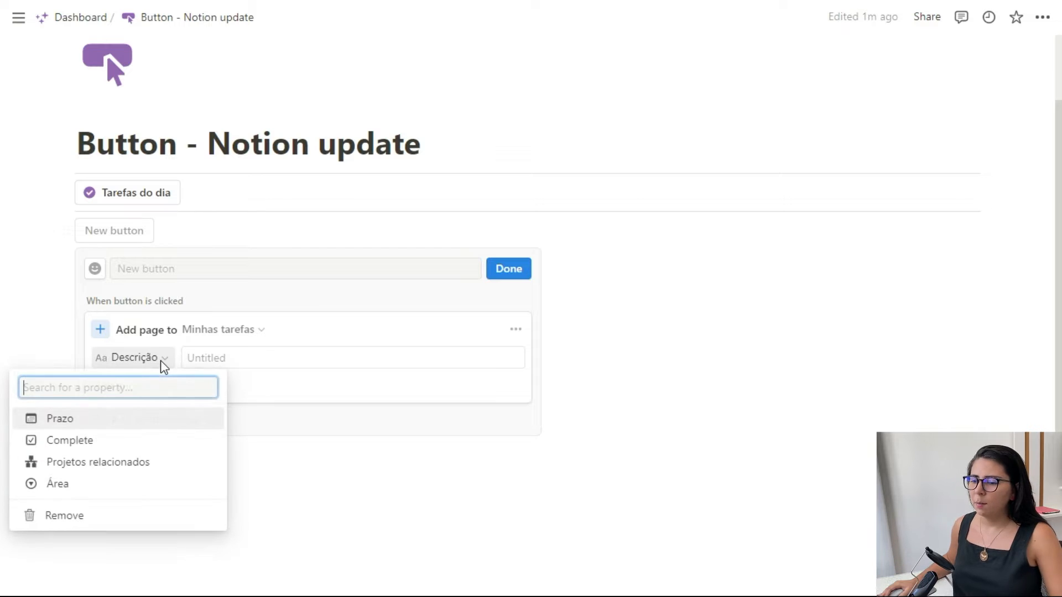
click(228, 352)
text(Tar)
key(BackSpace)
key(BackSpace)
text(Nova tarefa)
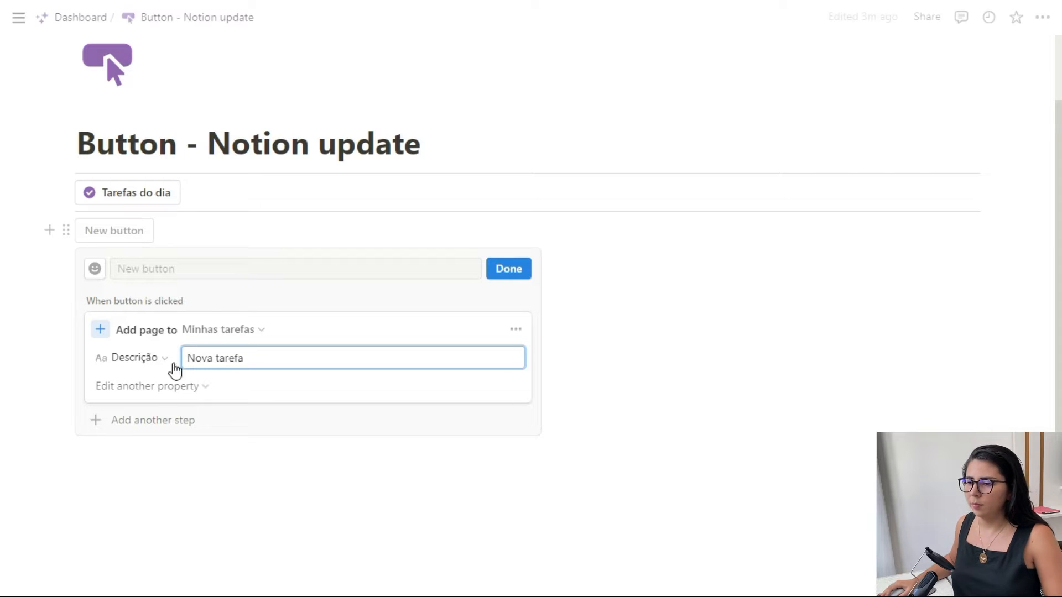
- Add the Área property to the button's Add page step and set it to Estudos
click(140, 387)
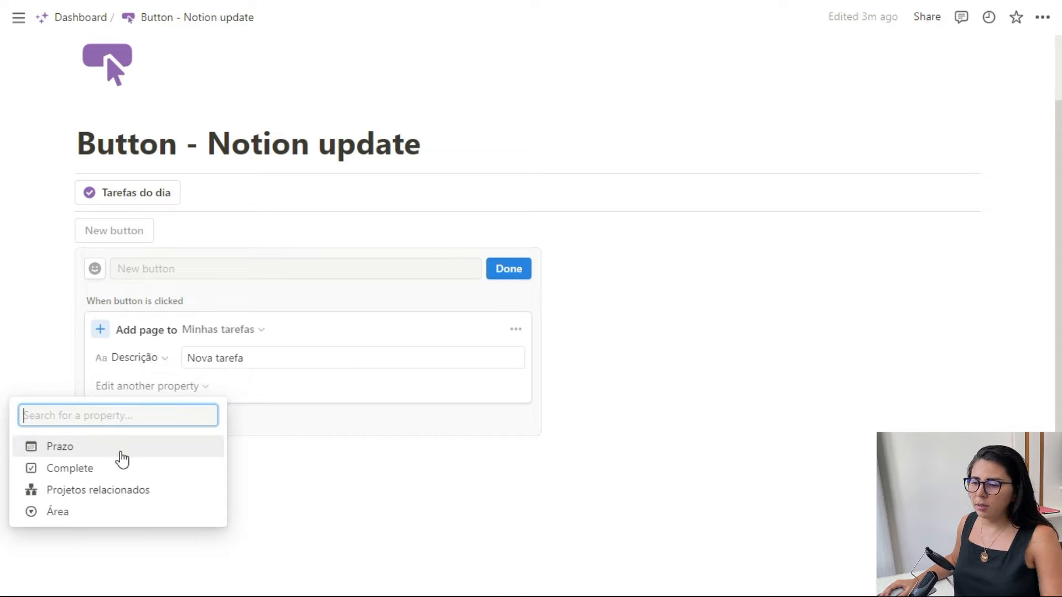
click(83, 511)
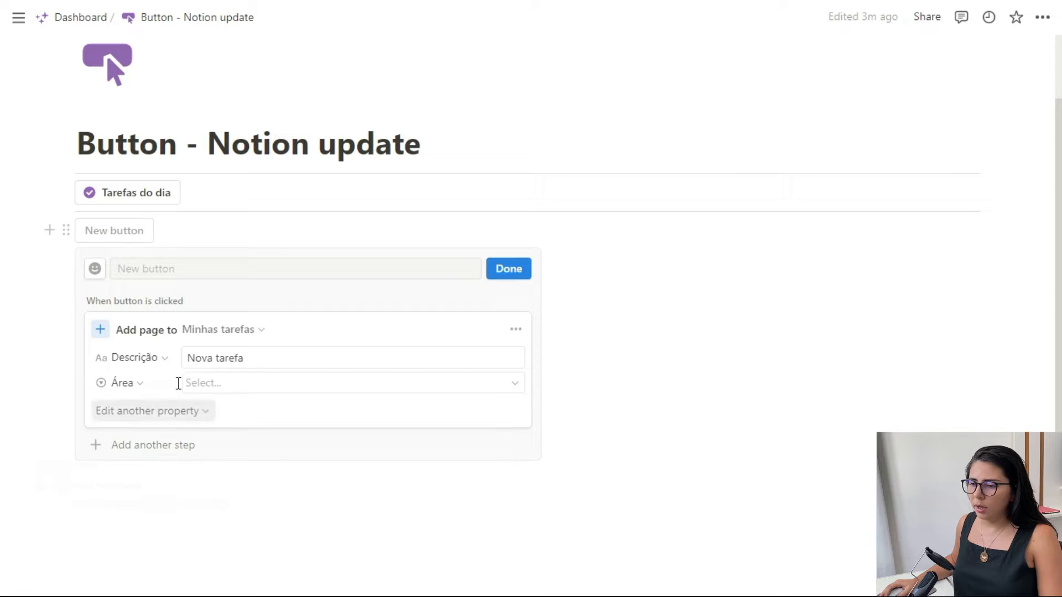
click(271, 388)
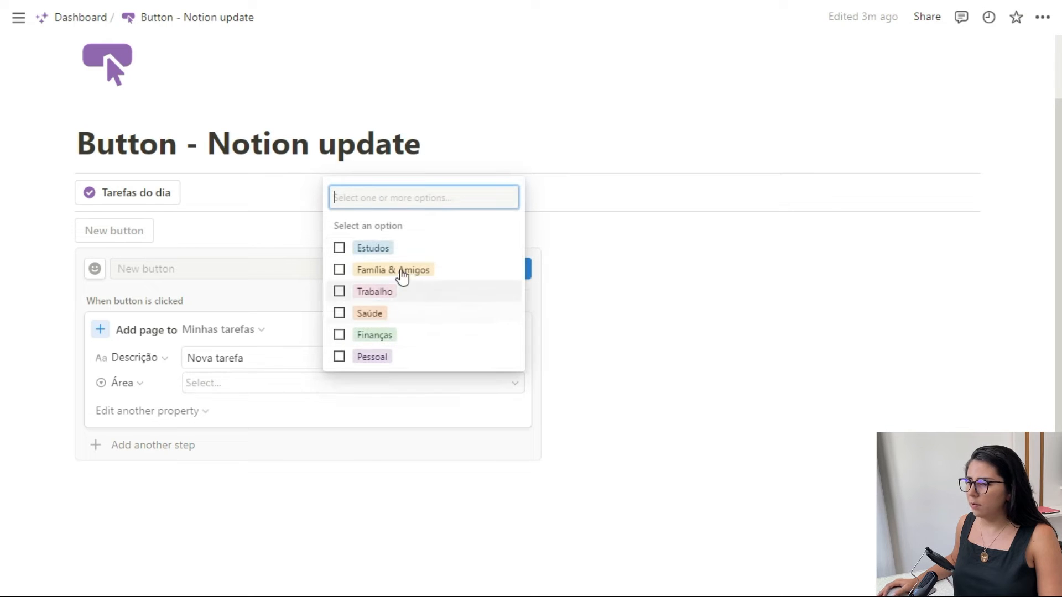
click(350, 247)
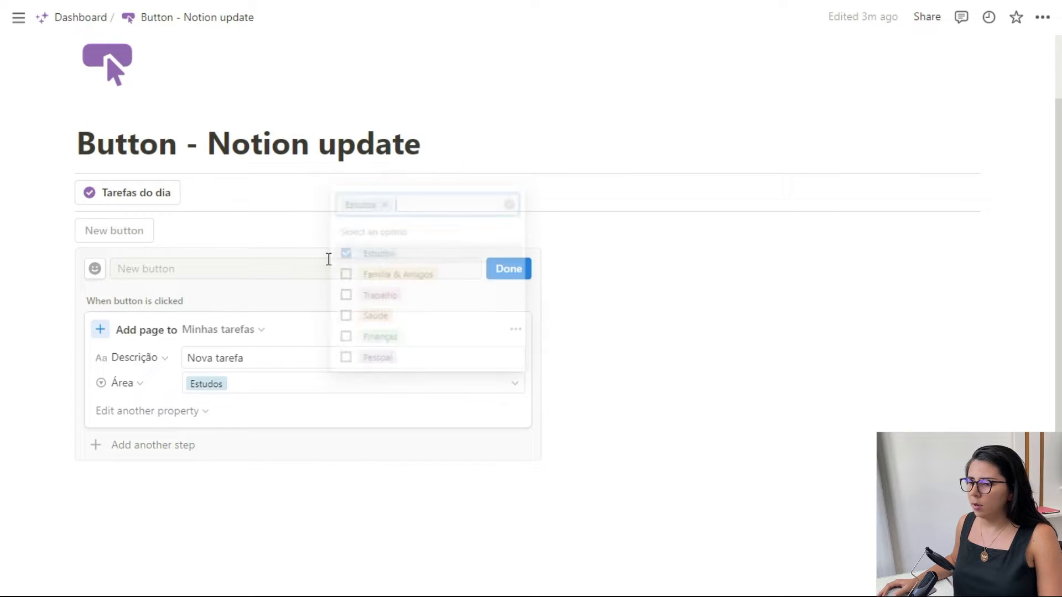
- Add the Projetos relacionados property to the Add page step and set it to Projeto 1
click(143, 412)
click(90, 515)
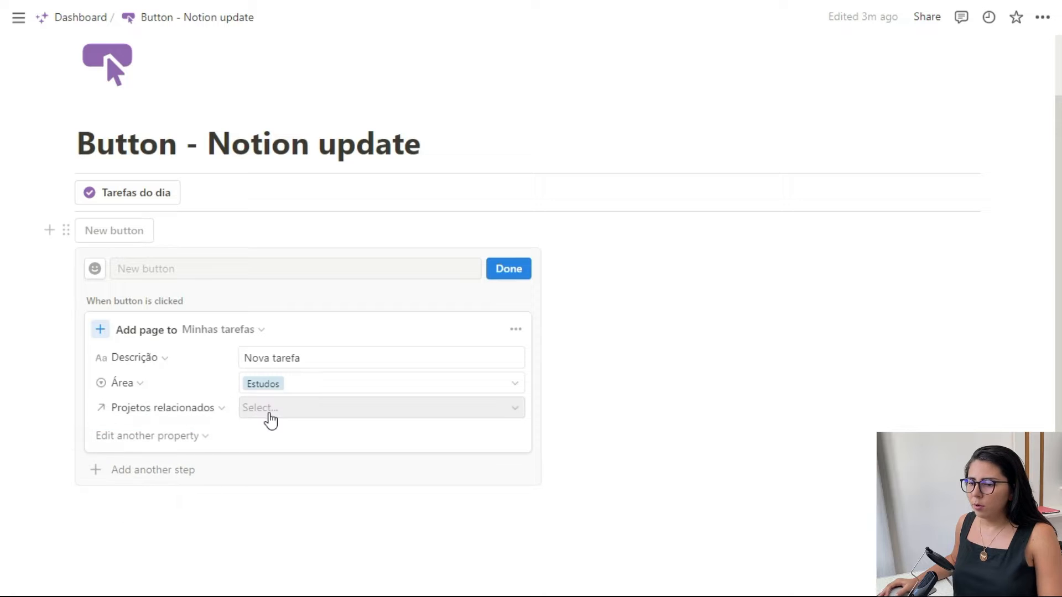
click(271, 419)
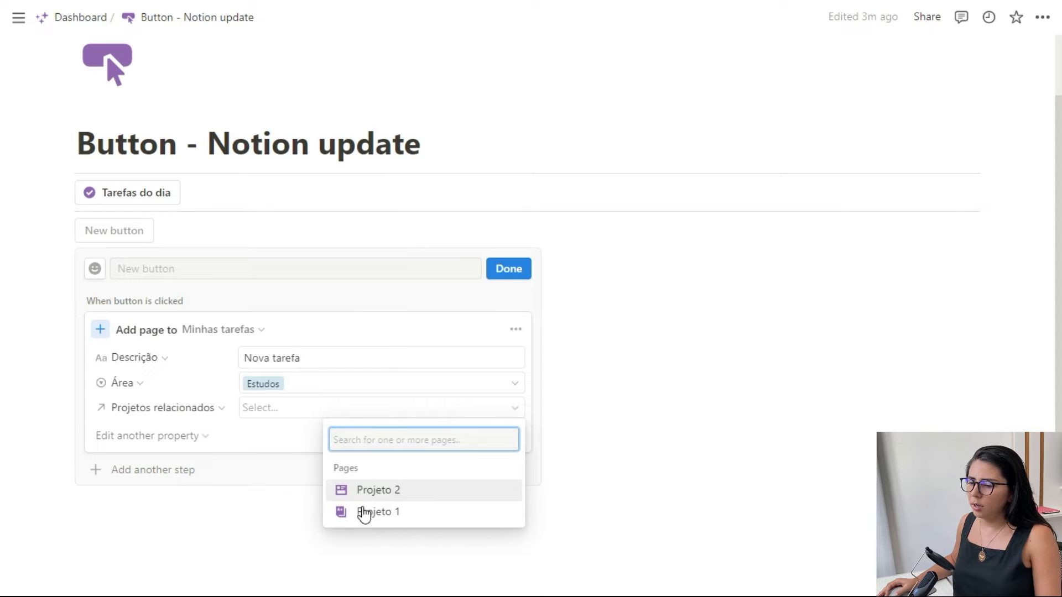
click(375, 514)
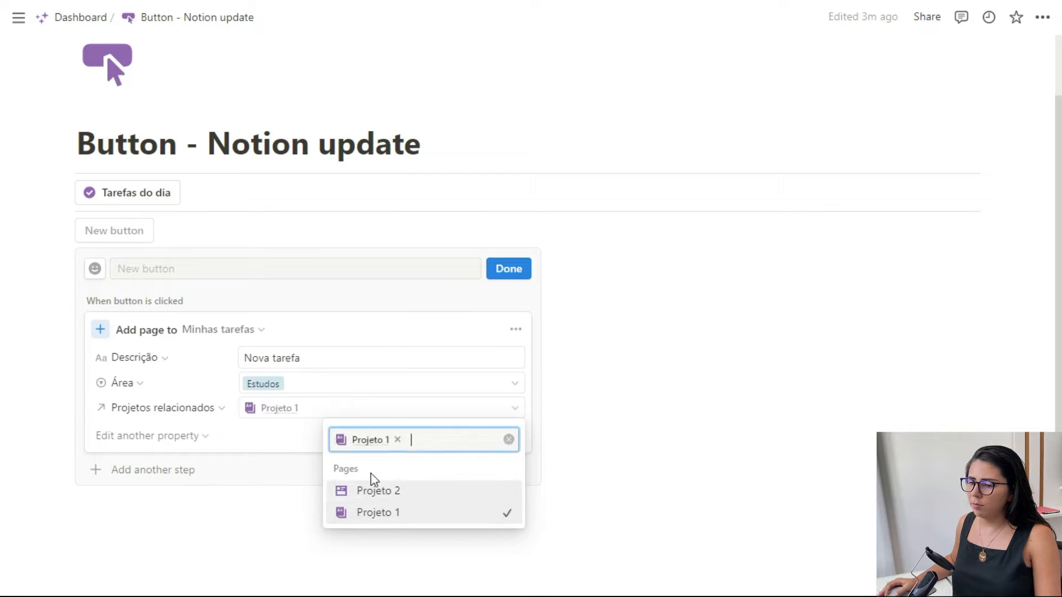
click(264, 424)
click(180, 437)
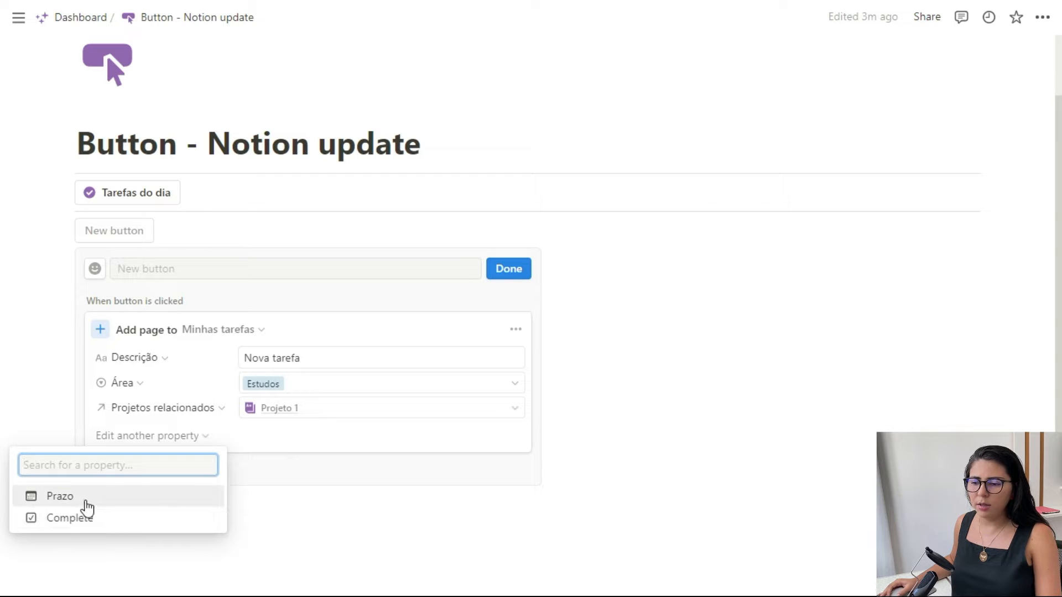
click(302, 438)
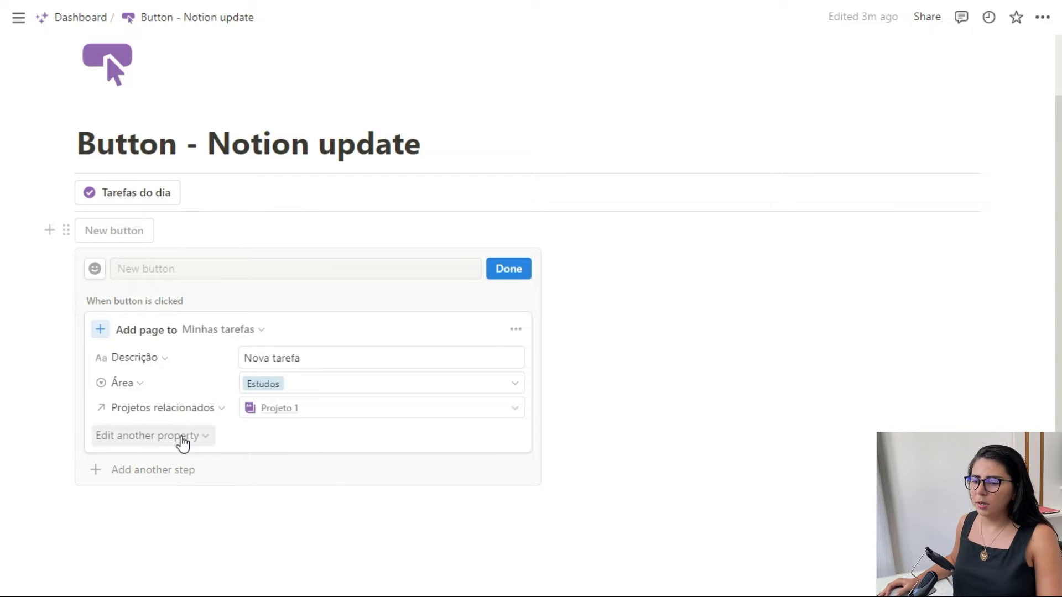
- Name the second button "Nova tarefa", give it the check-circle icon, and finish its configuration
scroll(531, 270, up, 2)
click(325, 347)
text(Nova tarefa)
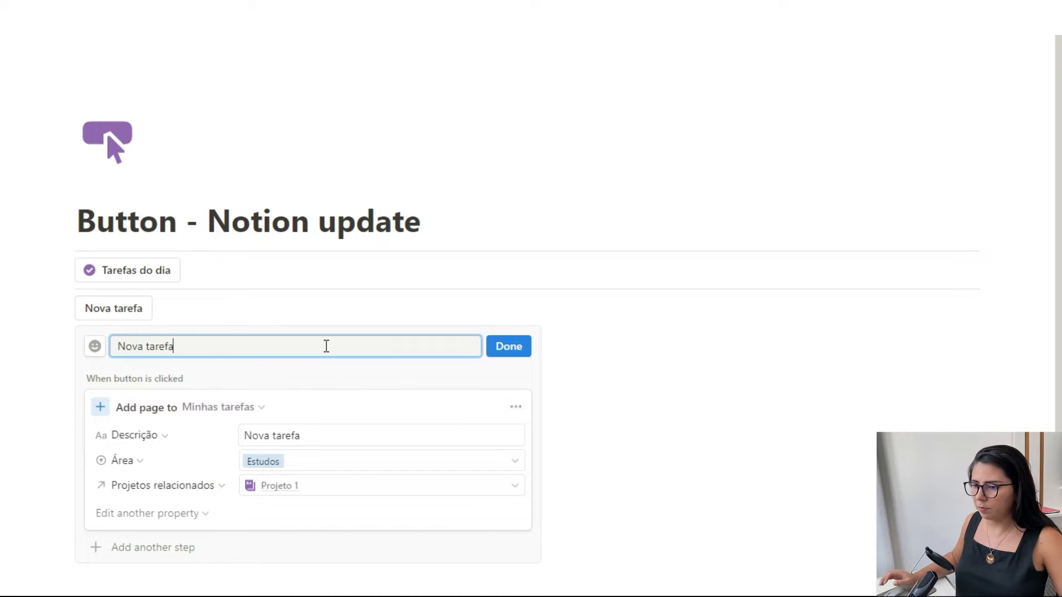
click(95, 349)
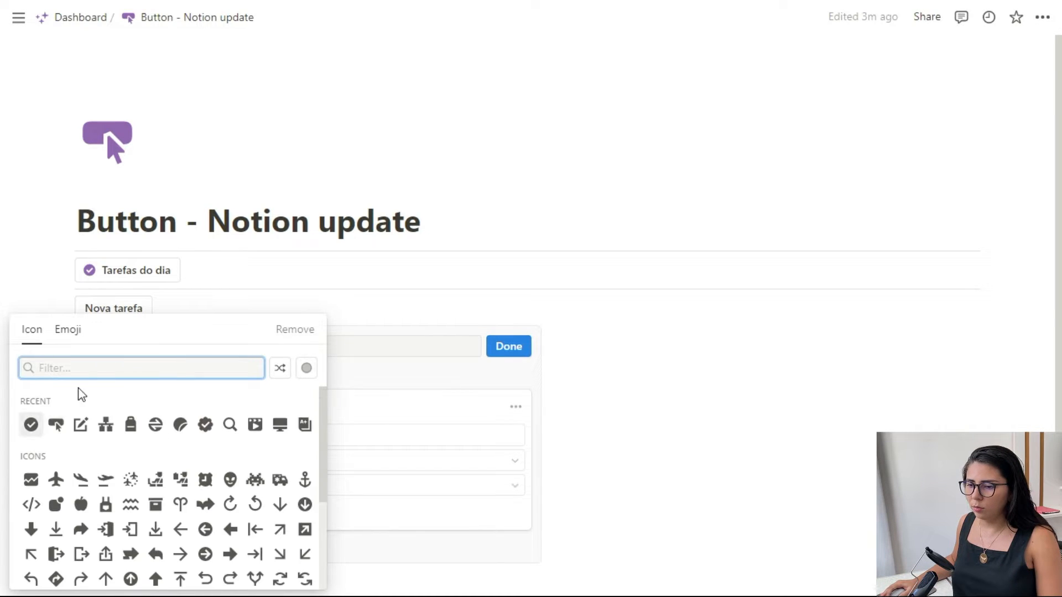
click(30, 428)
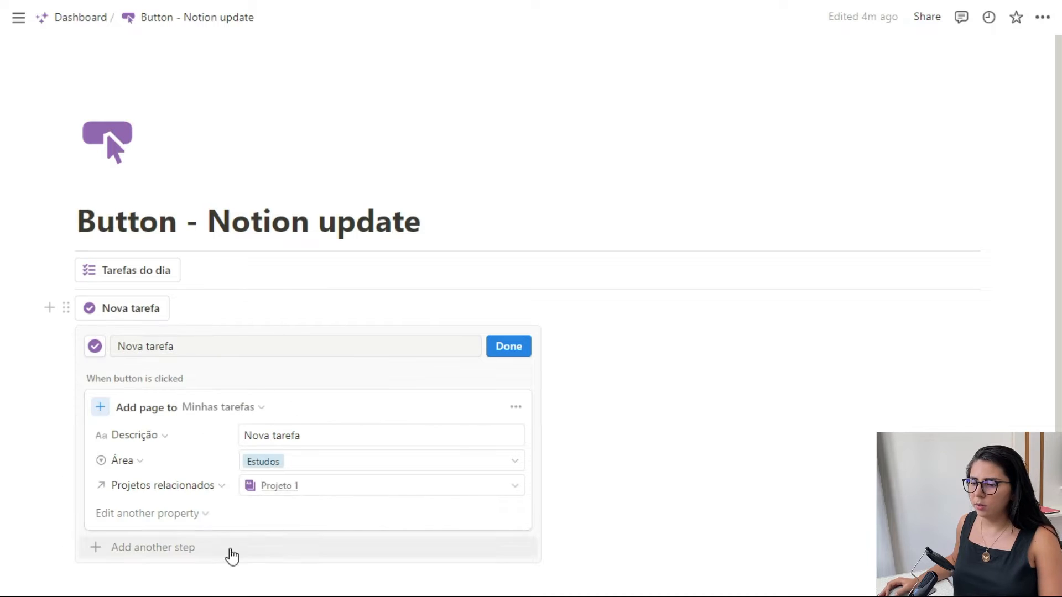
click(504, 358)
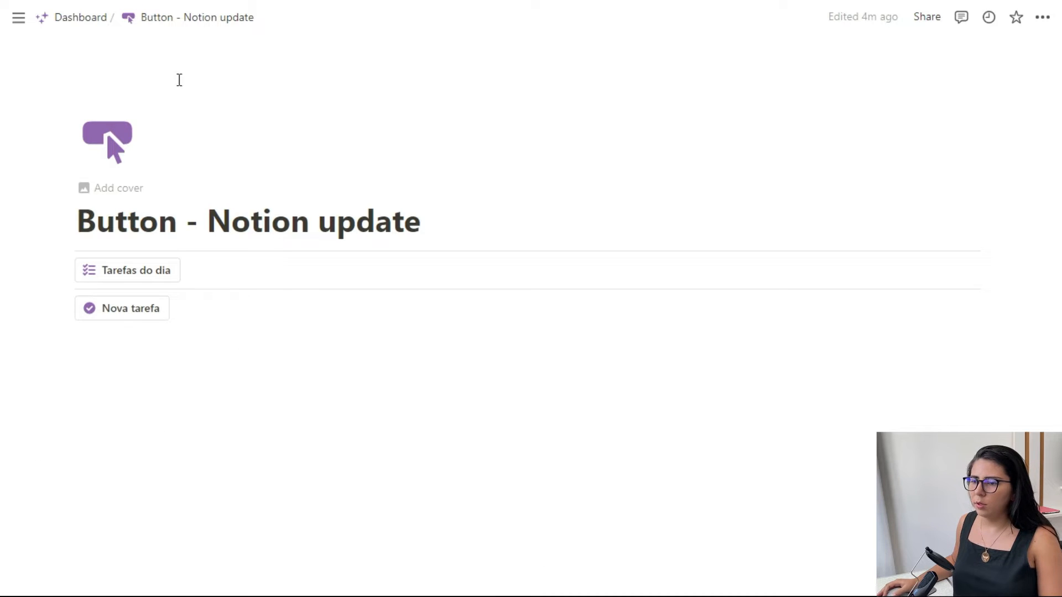
- Check the filters of the Caixa de entrada task view on the Dashboard and return to the Button - Notion update page
click(95, 21)
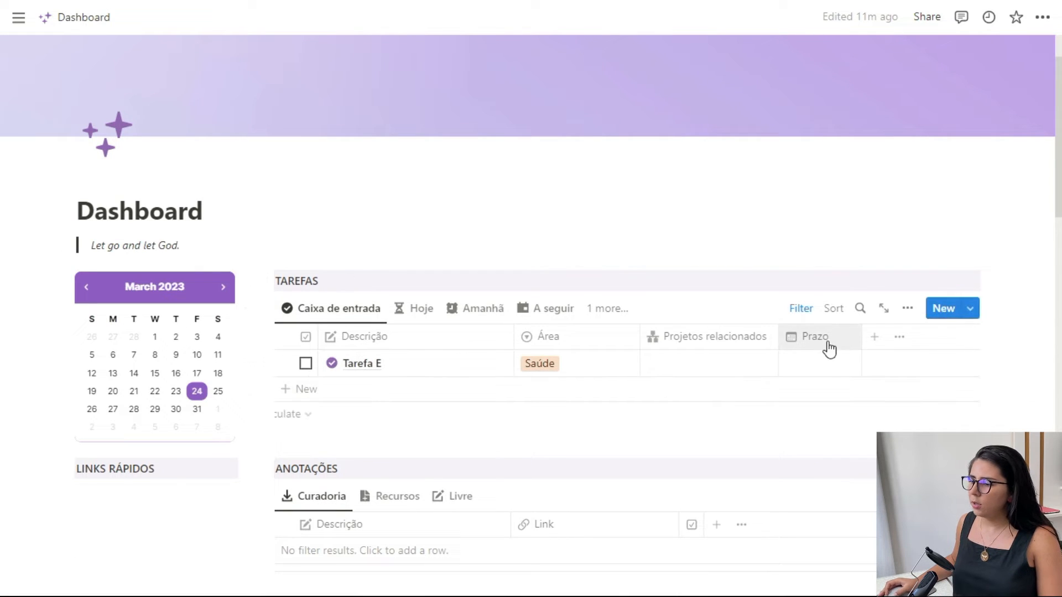
click(804, 310)
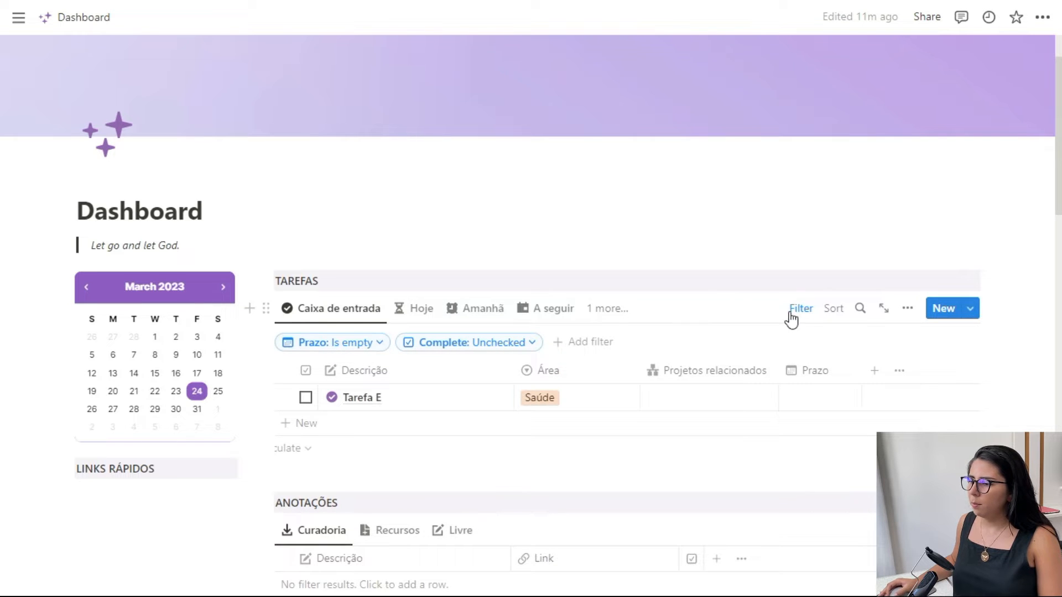
click(791, 314)
scroll(347, 242, down, 15)
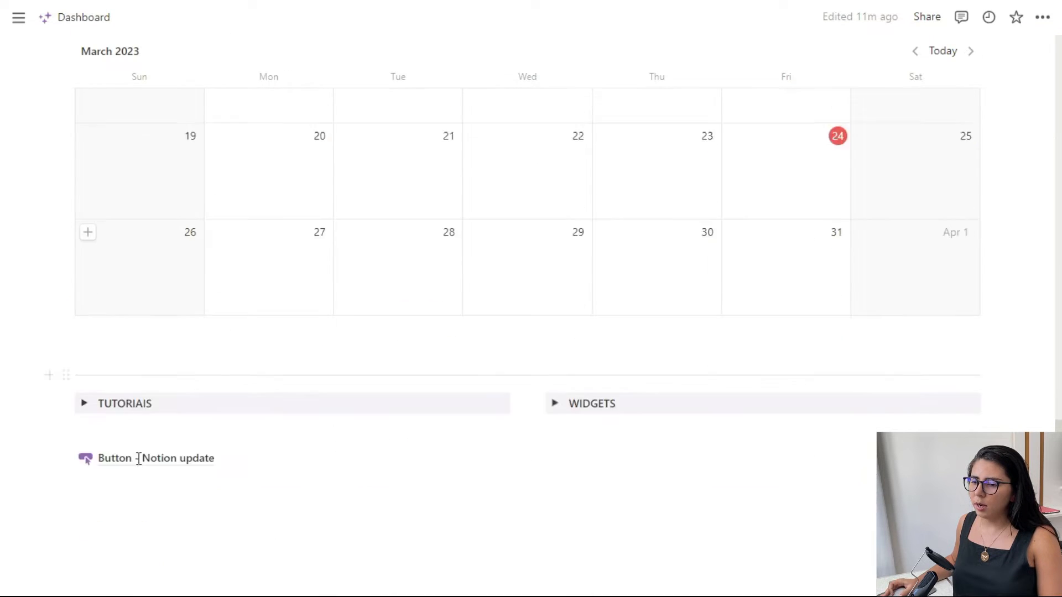
click(148, 413)
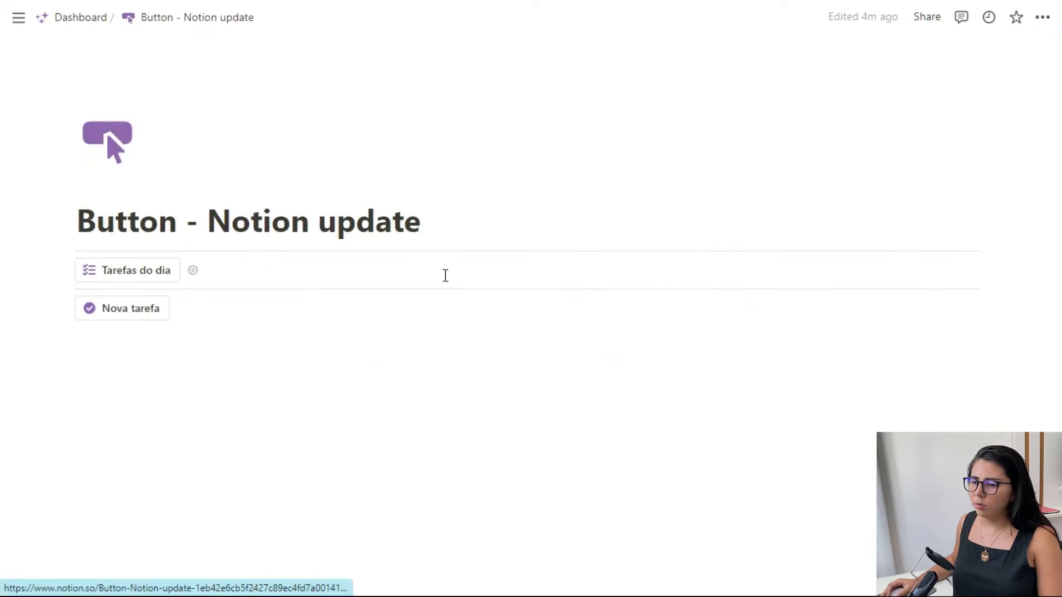
- Run the Nova tarefa button and go to the Dashboard's Tarefas table to check the added task
click(135, 311)
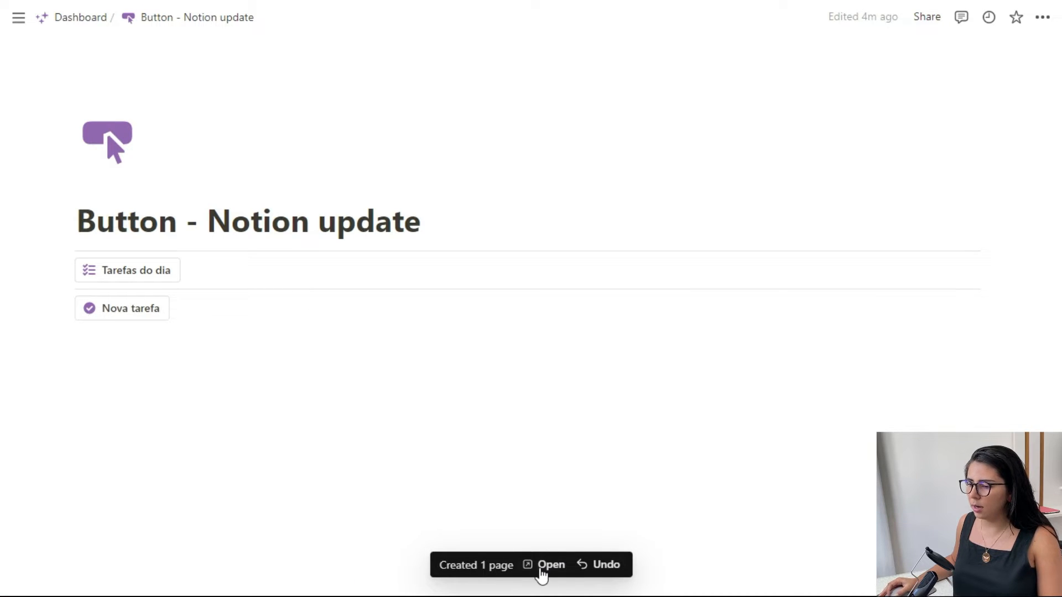
click(80, 18)
scroll(727, 241, down, 3)
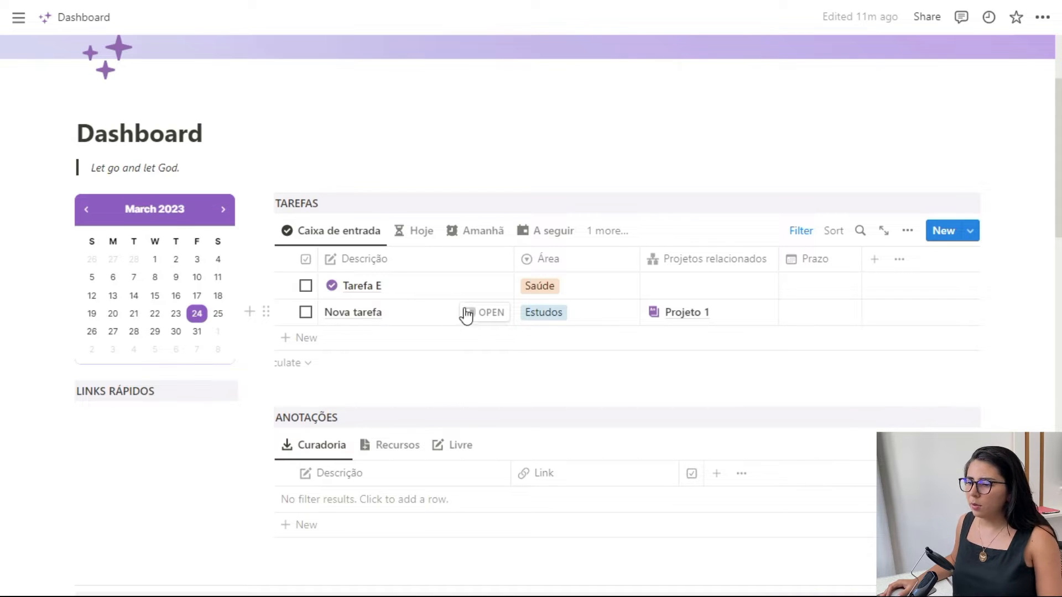
- Review the Minhas tarefas templates, and apply the Nova tarefa template to the new task in side peek
click(971, 231)
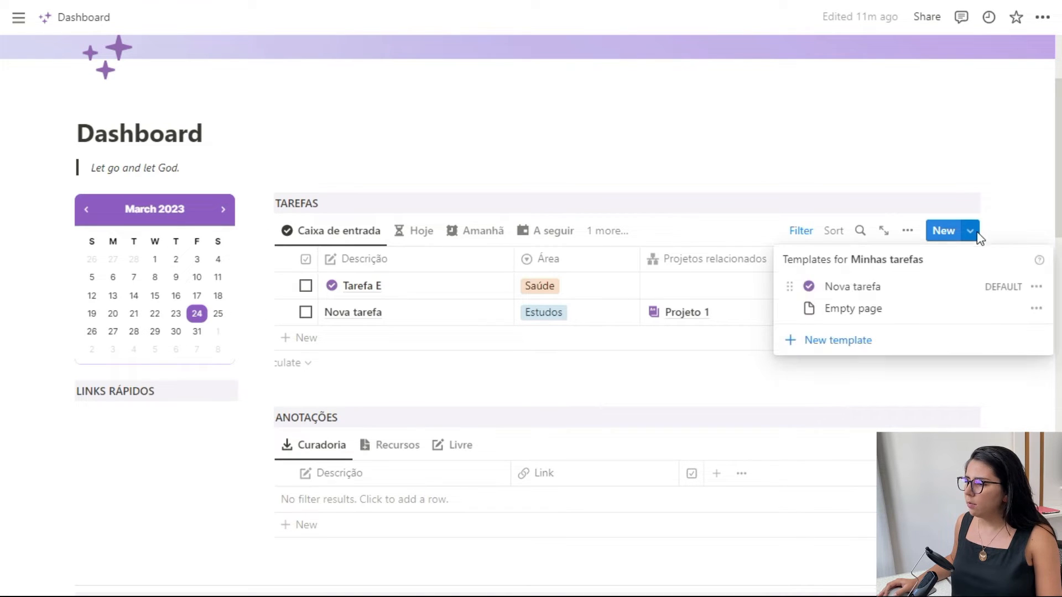
click(1015, 222)
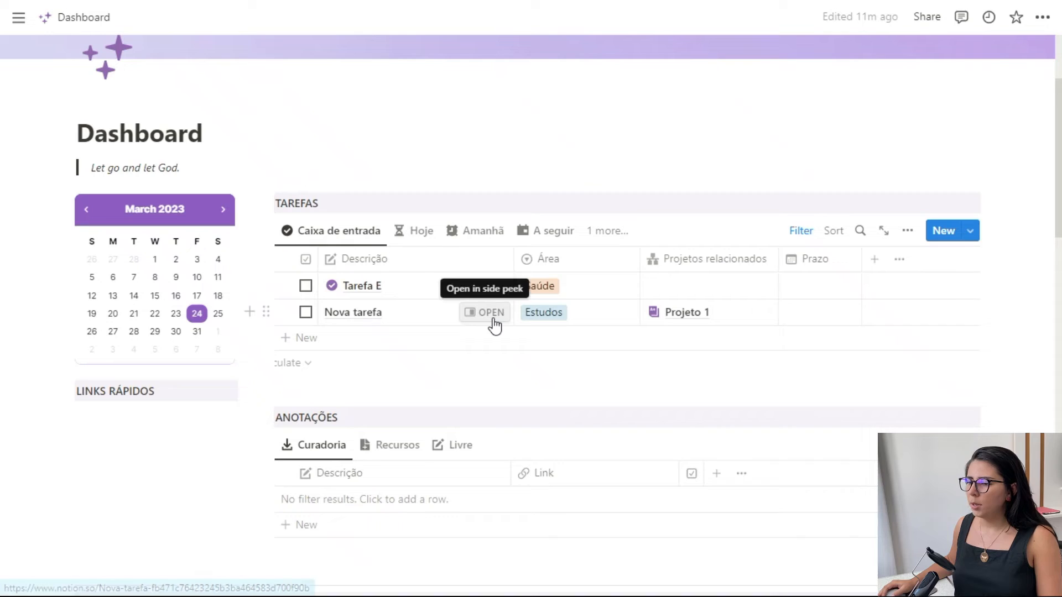
click(494, 320)
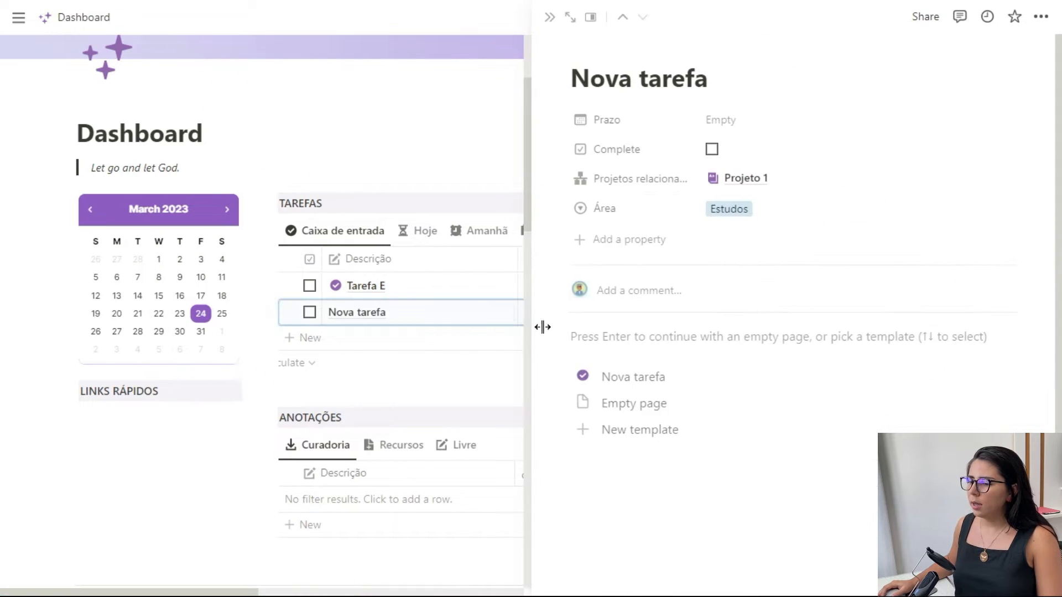
click(630, 382)
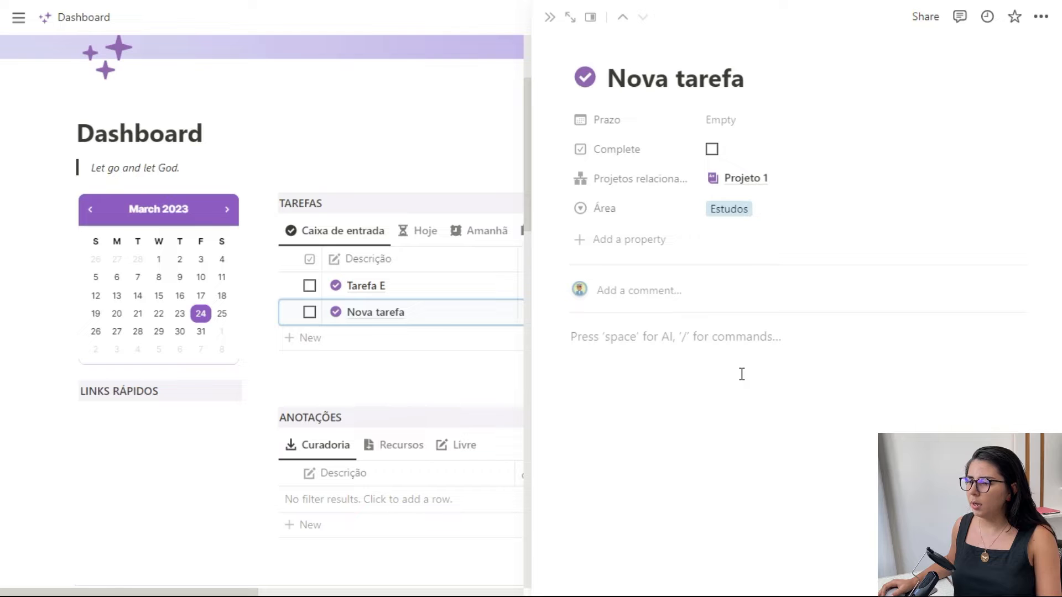
- Set the new task's Prazo to March 25, 2023 and close its side peek
click(724, 120)
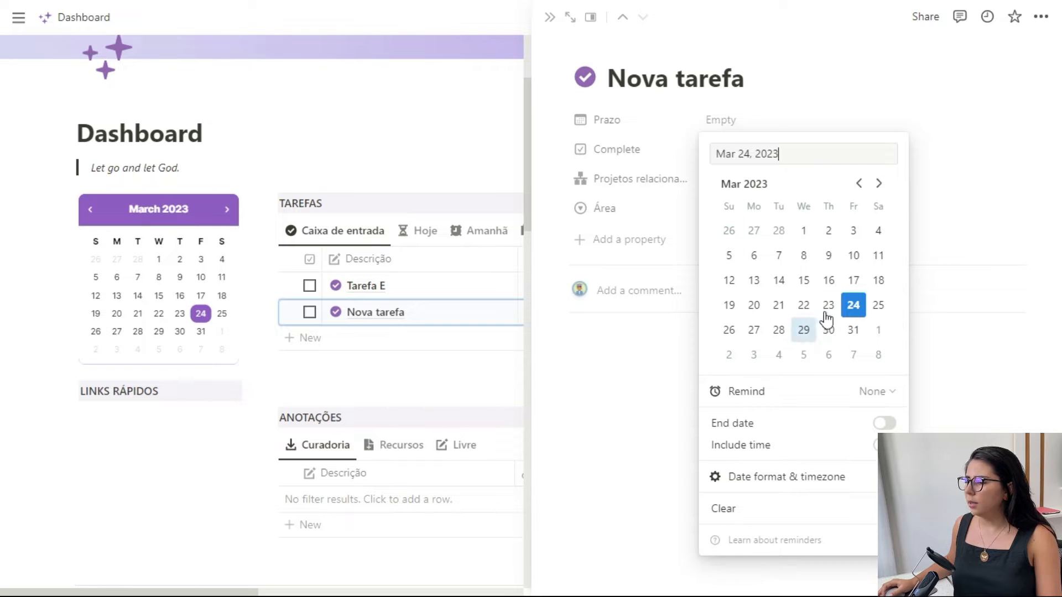
click(879, 307)
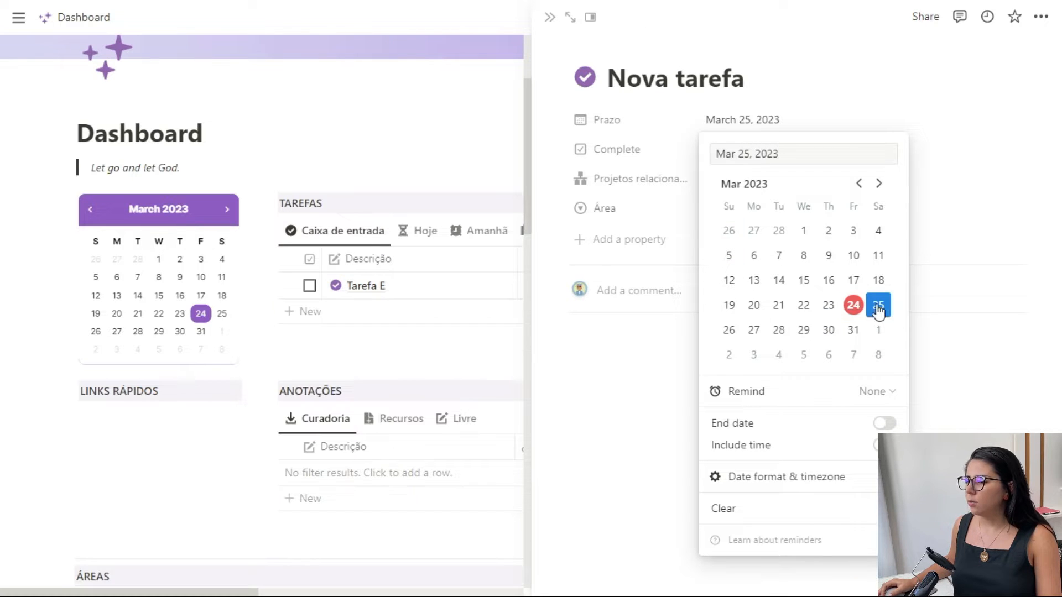
click(550, 17)
click(550, 17)
scroll(363, 311, down, 20)
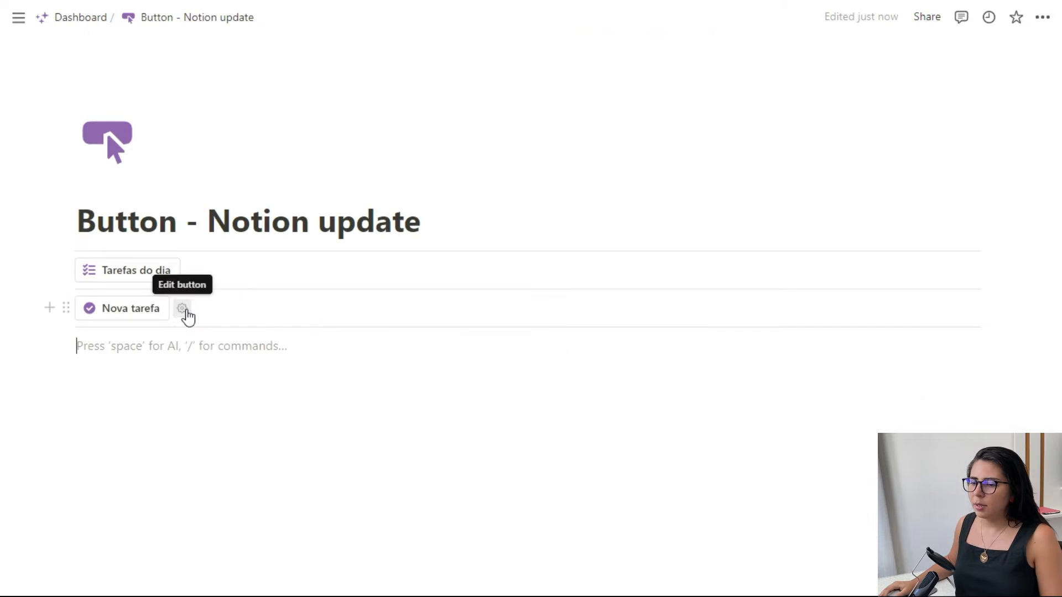
- Reopen the Nova tarefa button's configuration and duplicate its Add page step below
click(182, 309)
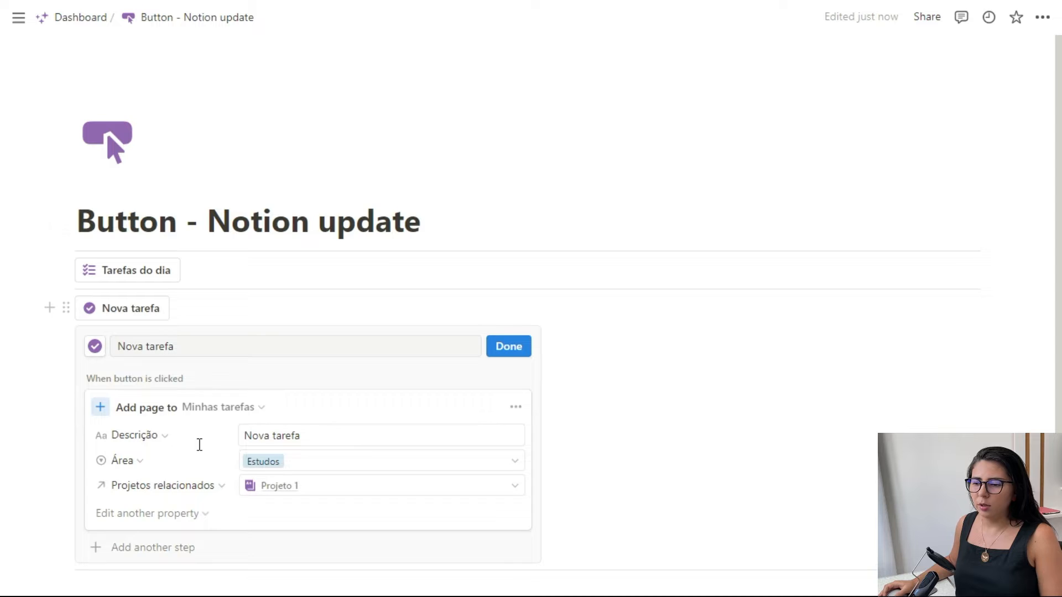
scroll(328, 331, down, 2)
click(517, 332)
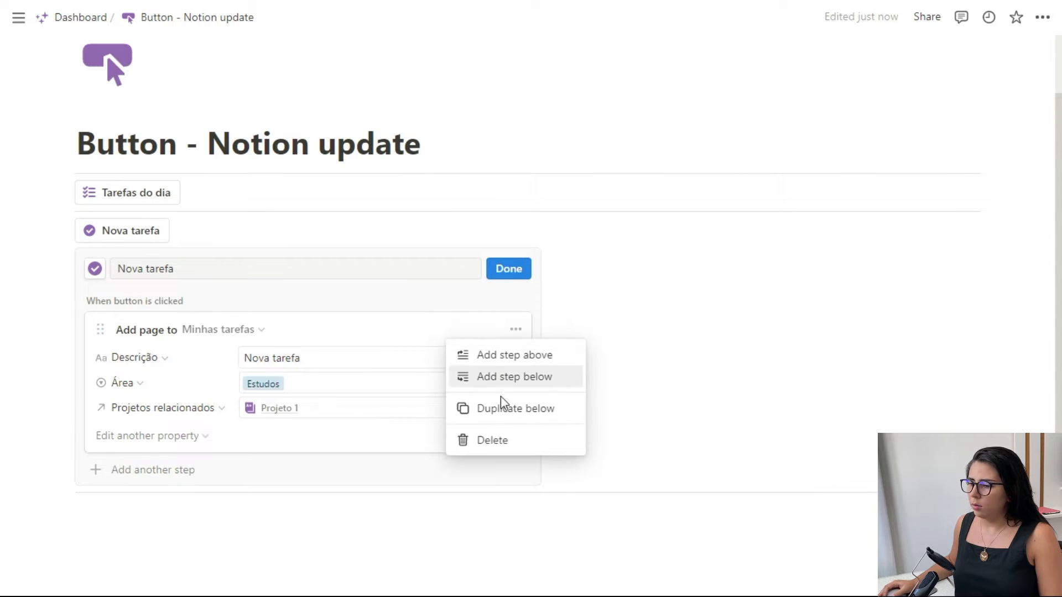
click(501, 414)
- Give the new button on the Dashboard an Edit pages step that targets the Acompanhamento de hábitos database
scroll(292, 330, down, 3)
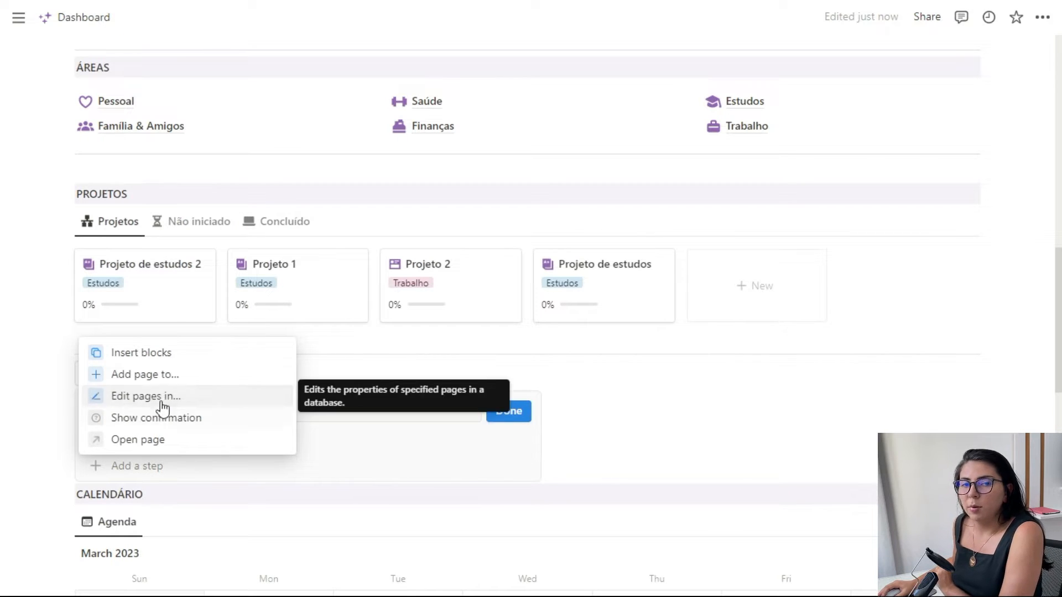
click(146, 396)
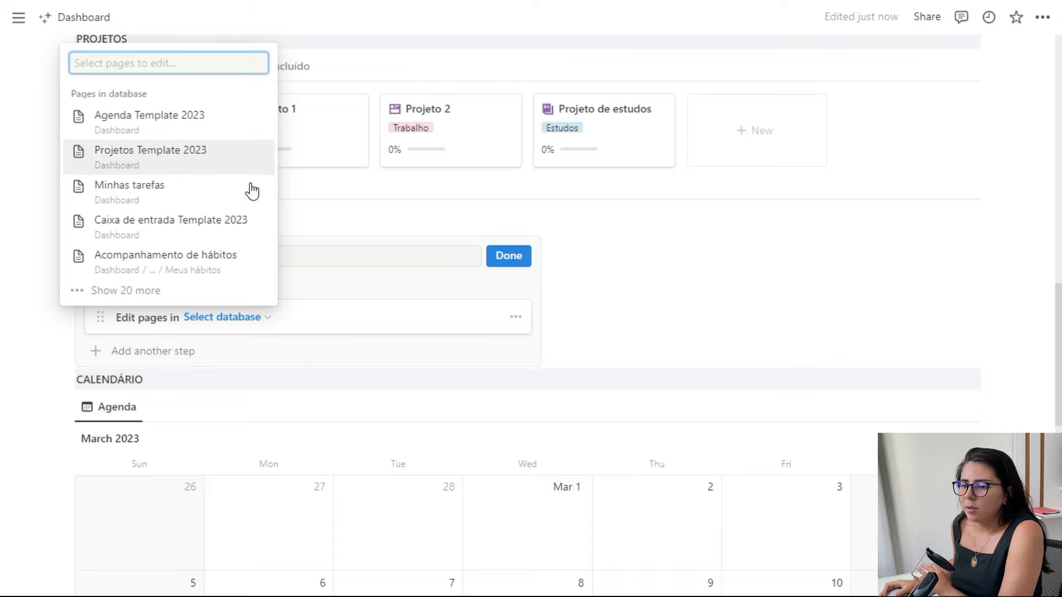
click(200, 271)
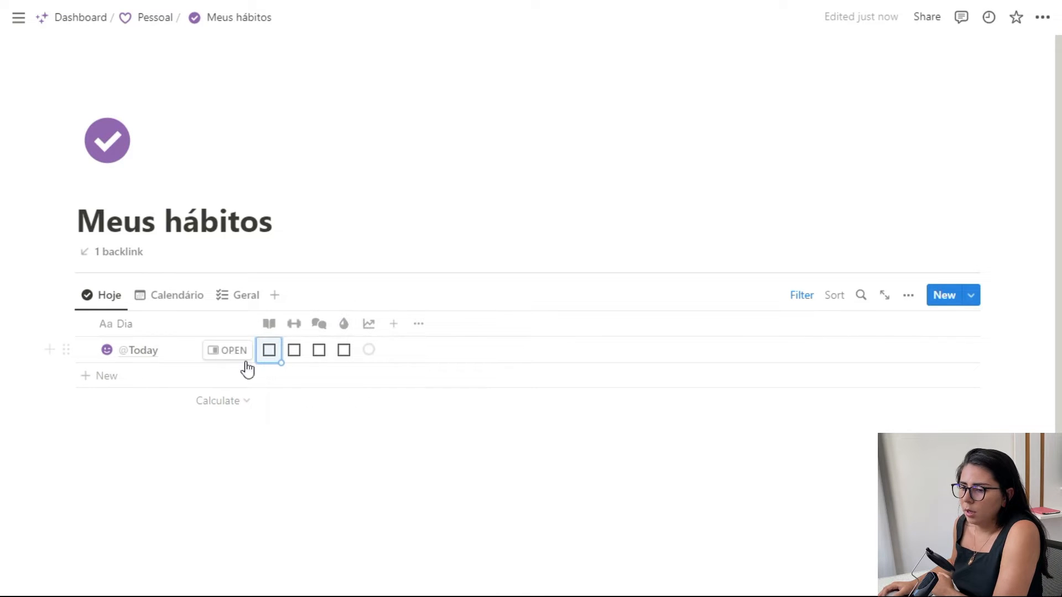
- Return from Meus hábitos to the Dashboard and reopen the configuration of the unnamed button above Calendário
click(88, 18)
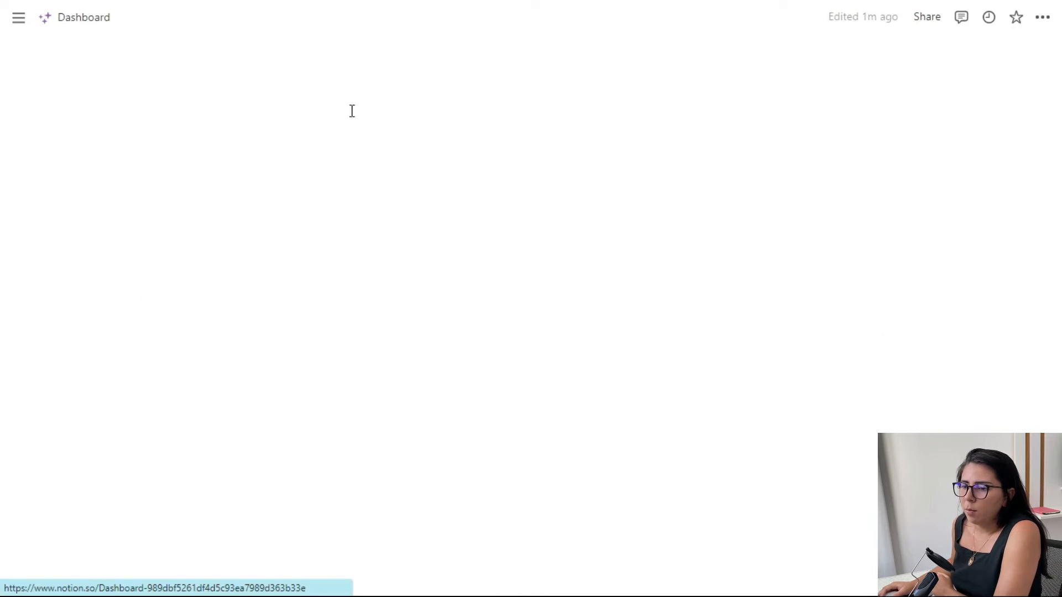
scroll(319, 383, down, 15)
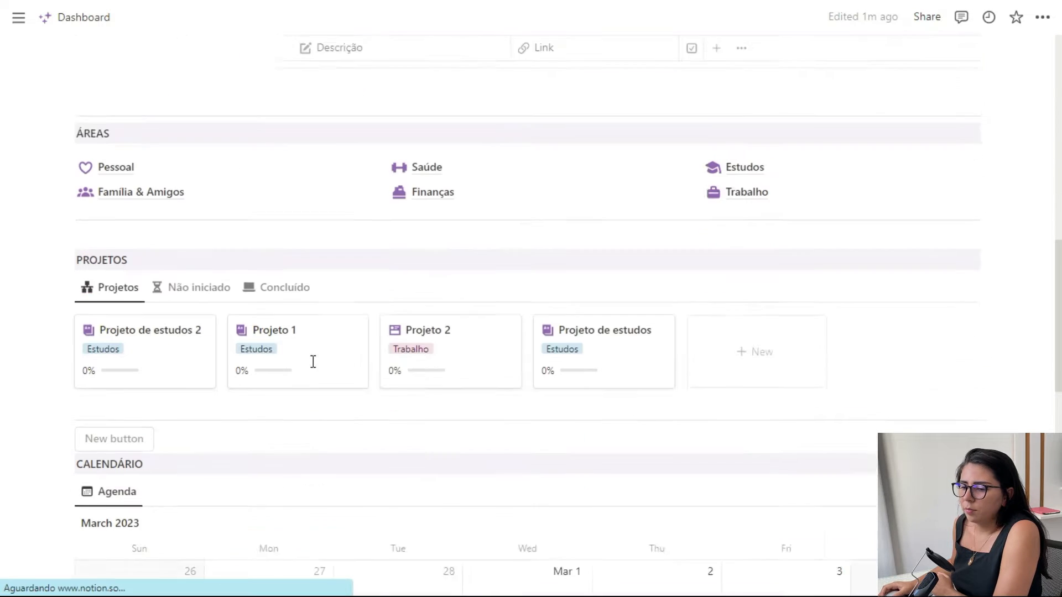
scroll(255, 354, up, 2)
scroll(254, 361, down, 2)
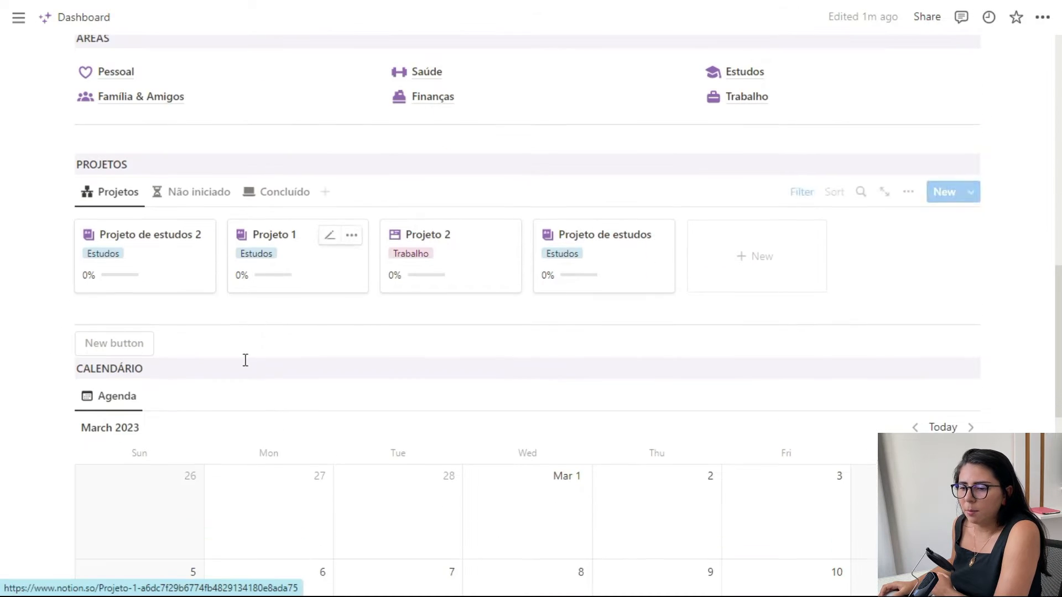
click(167, 342)
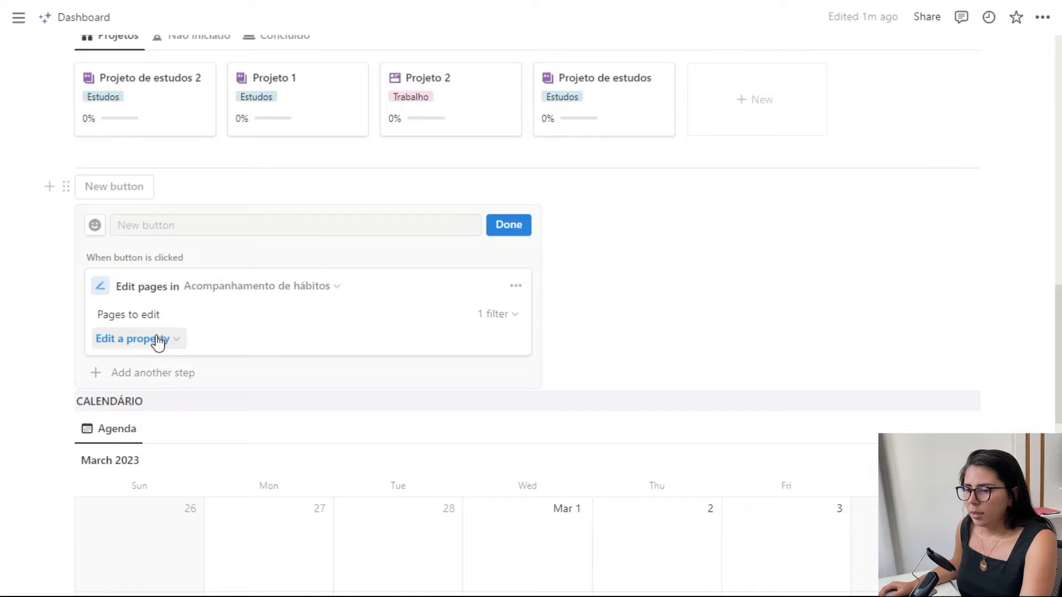
- Add the Academia property to the button's Edit pages step and set its value to Checked
click(156, 338)
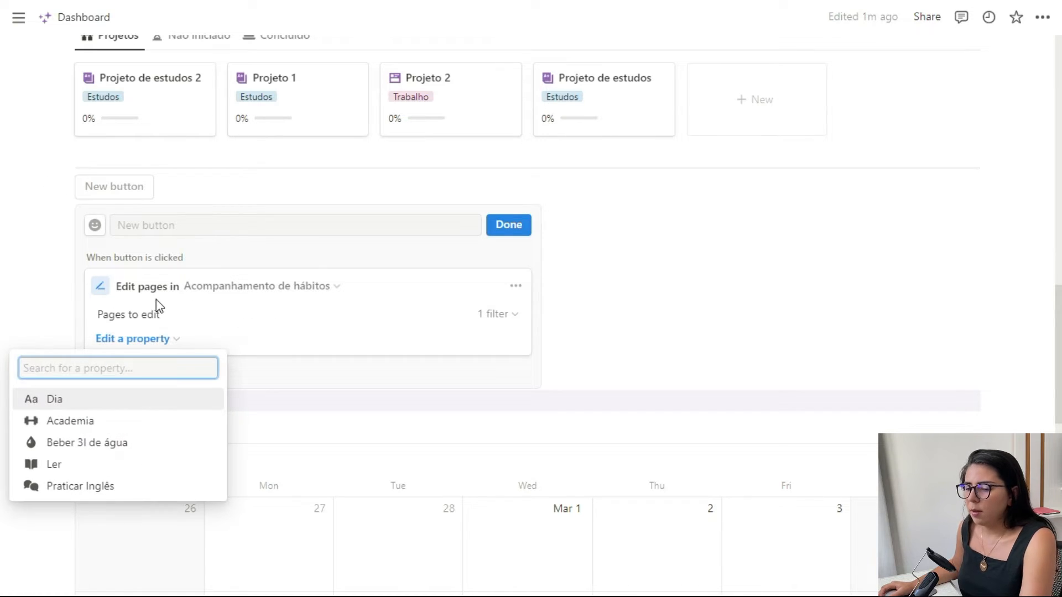
click(205, 330)
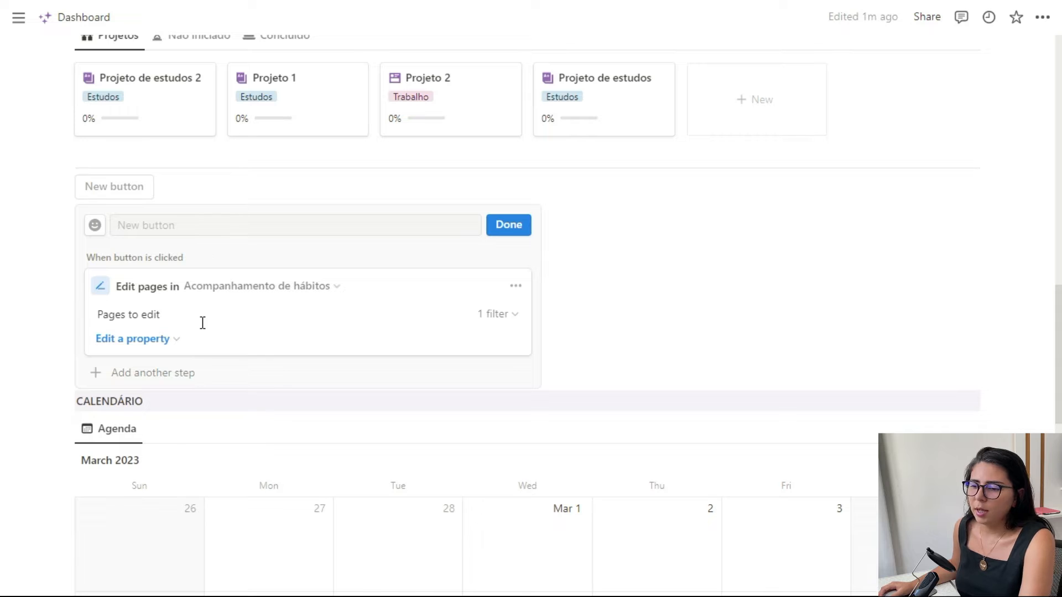
click(172, 342)
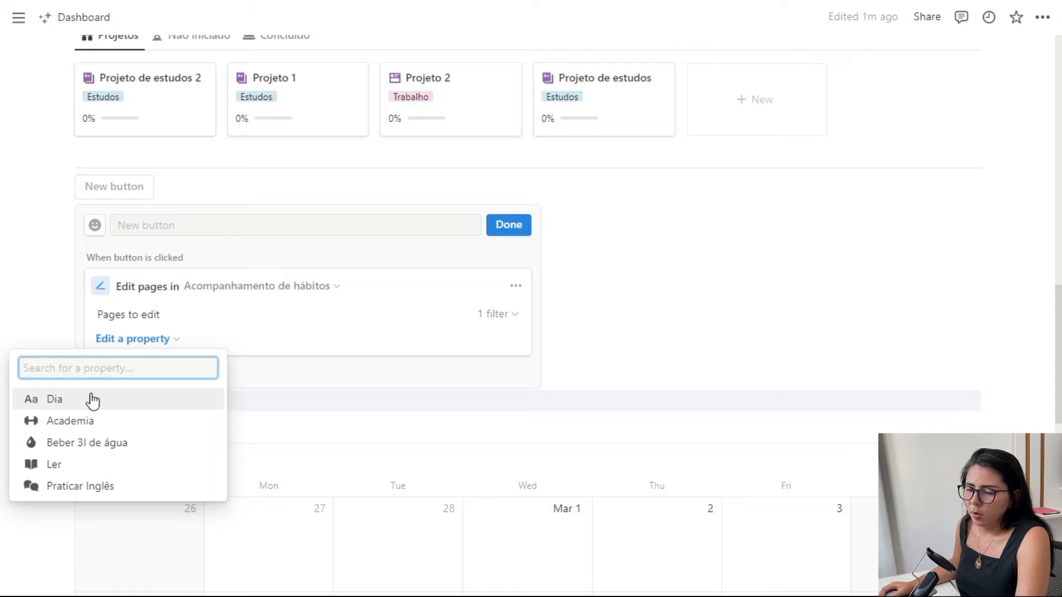
click(75, 422)
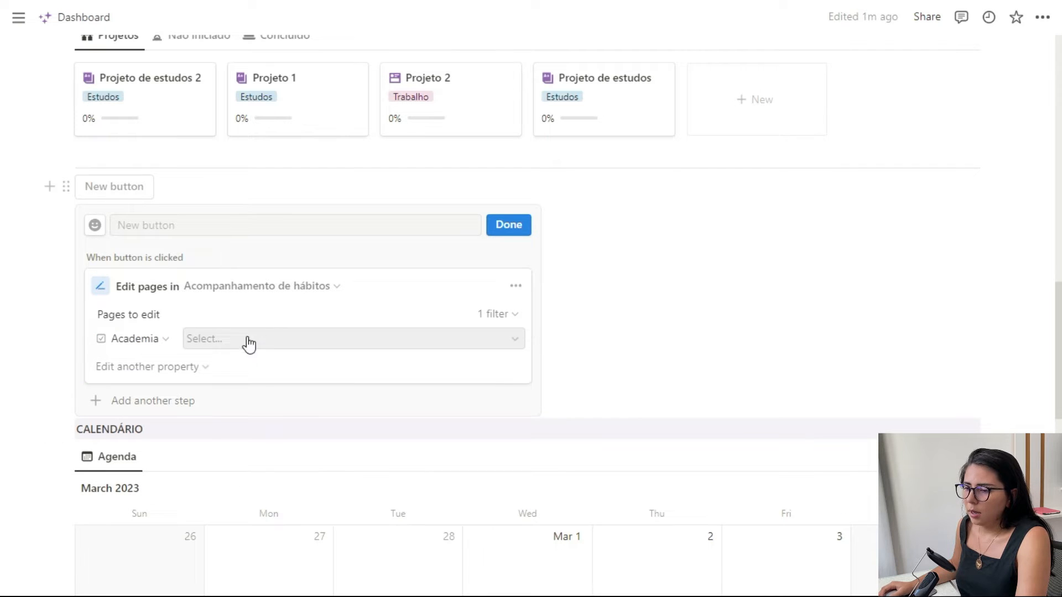
click(145, 340)
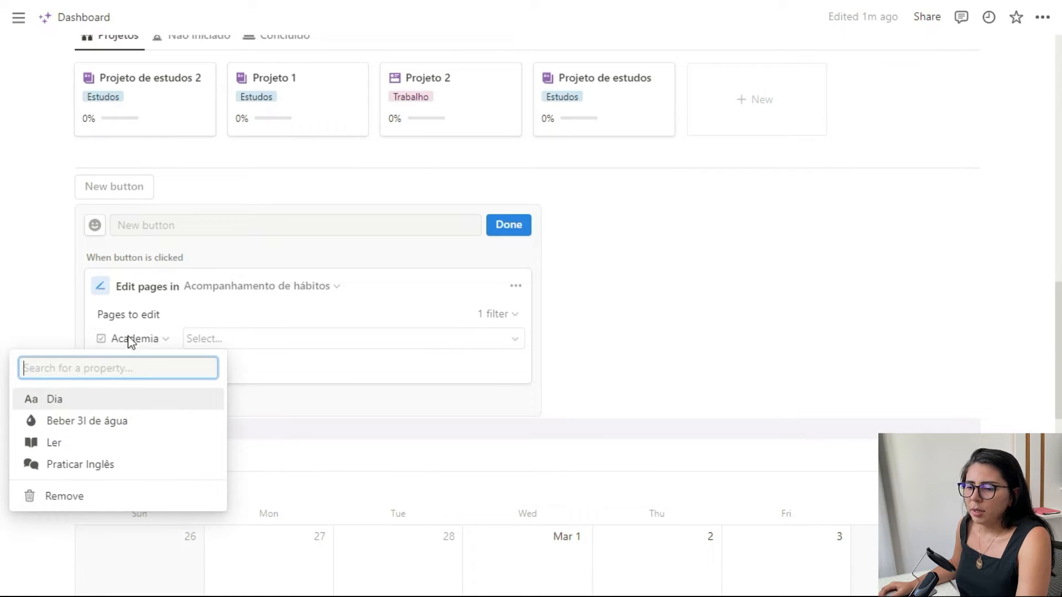
click(130, 340)
click(110, 341)
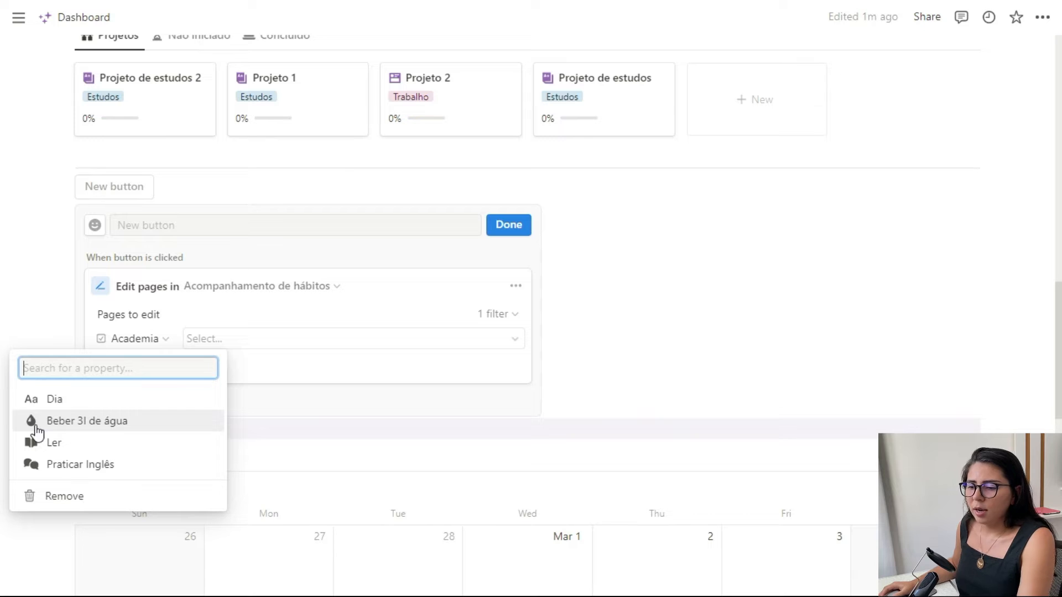
click(102, 345)
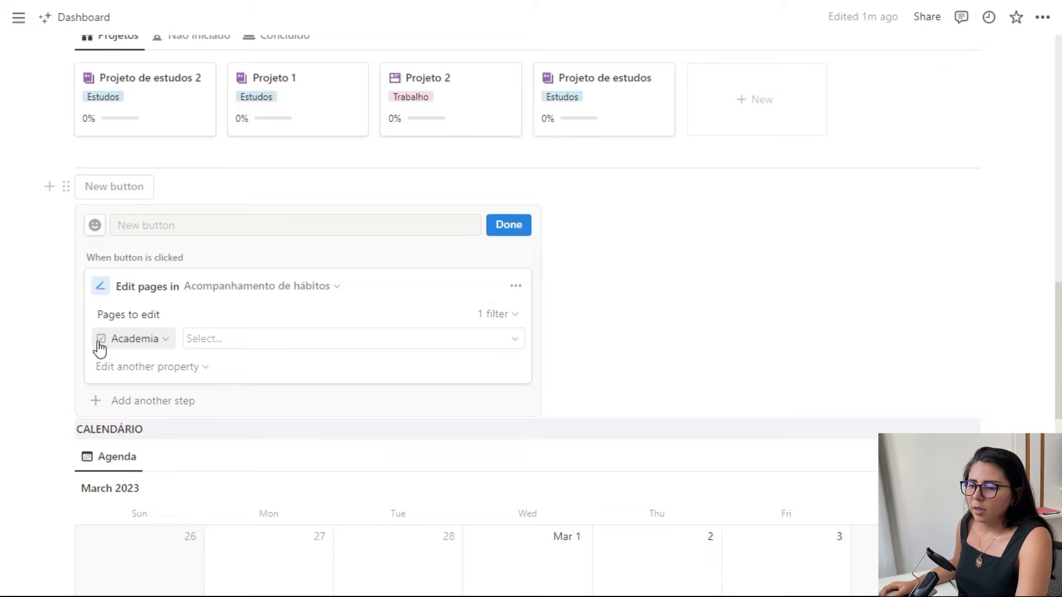
click(265, 347)
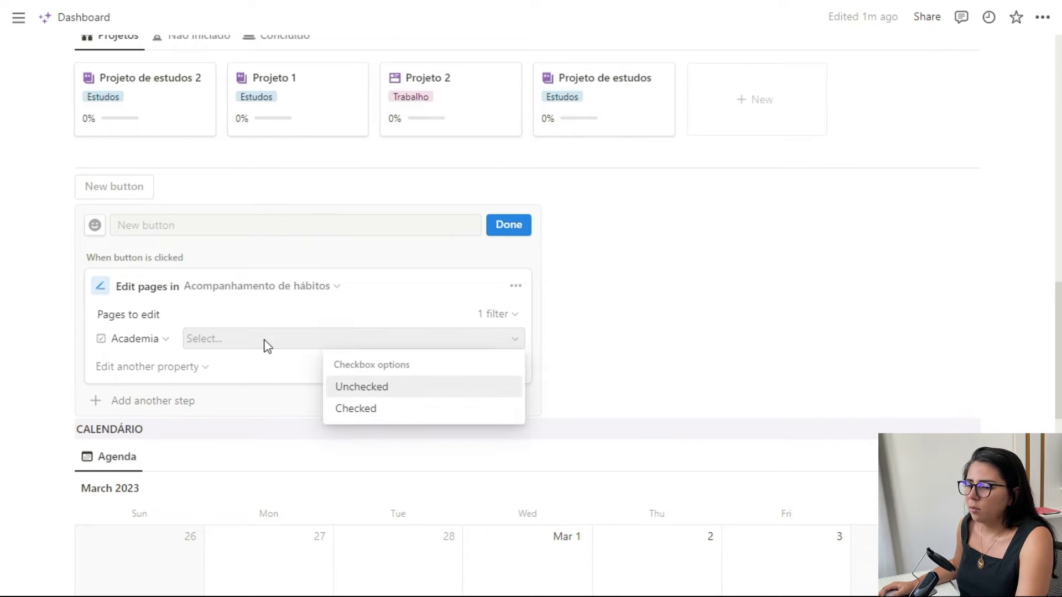
click(353, 411)
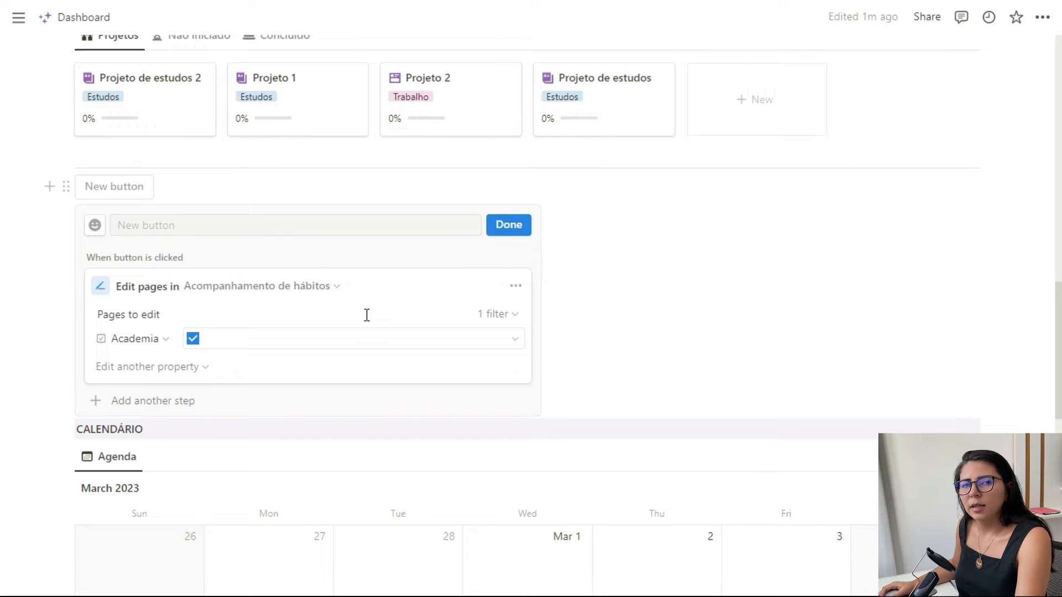
- Filter the pages to edit to those where Data is Today, and open the button's name for editing
click(500, 315)
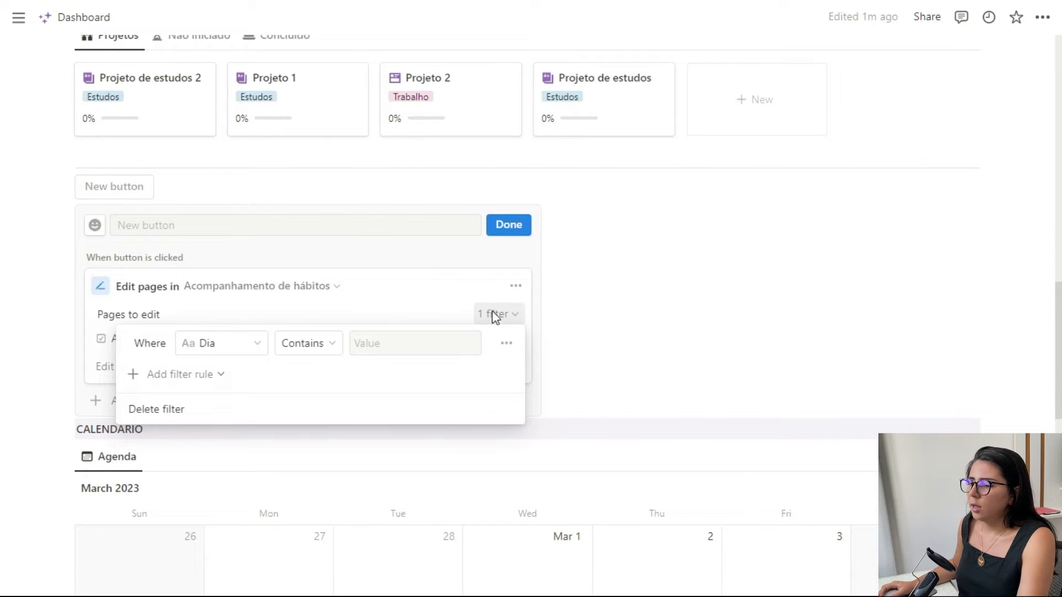
click(261, 348)
click(159, 474)
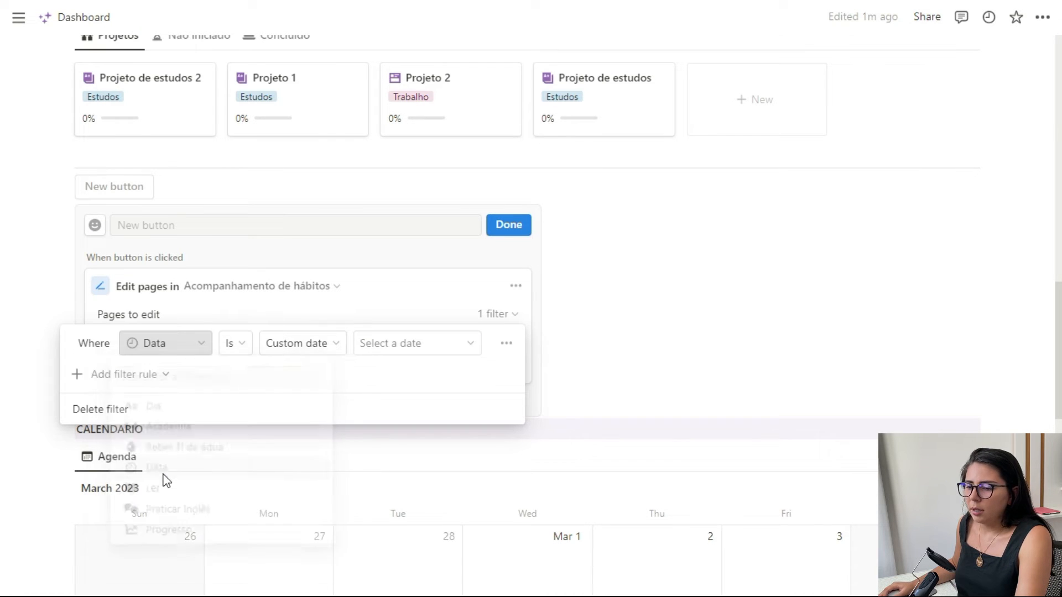
click(318, 343)
click(290, 371)
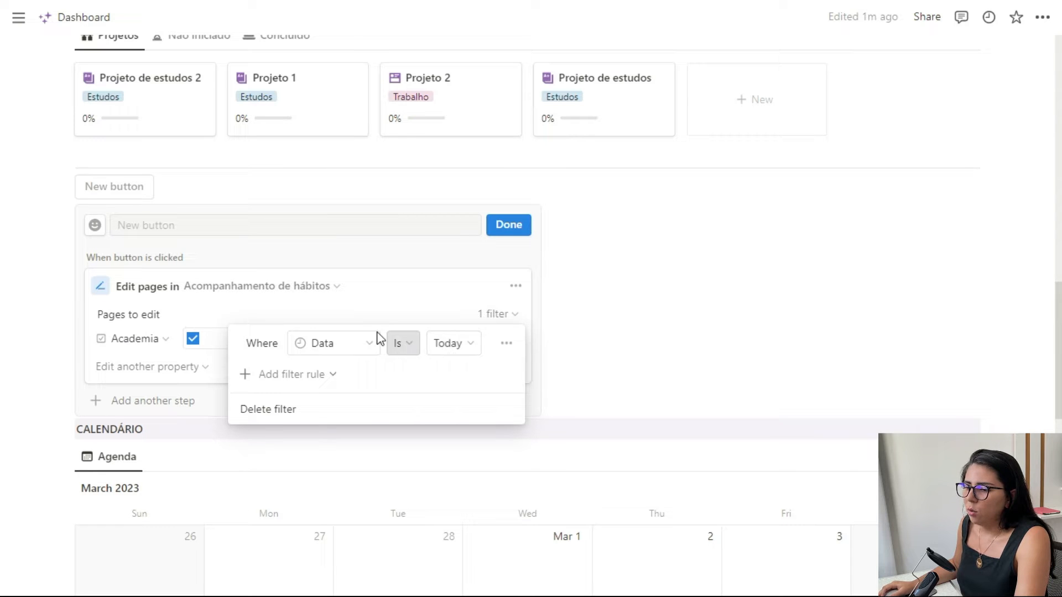
click(478, 314)
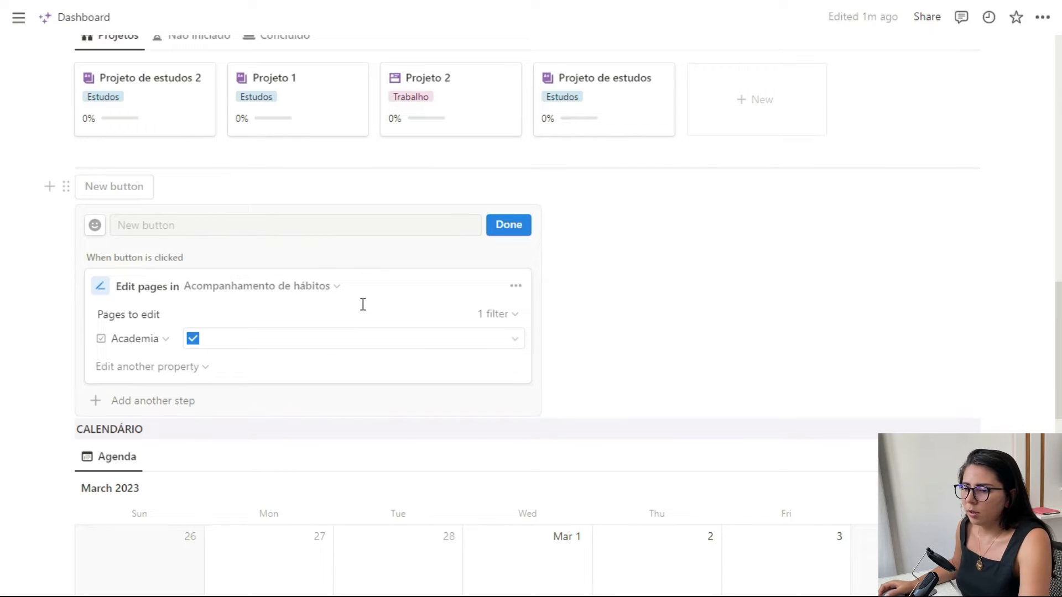
click(233, 227)
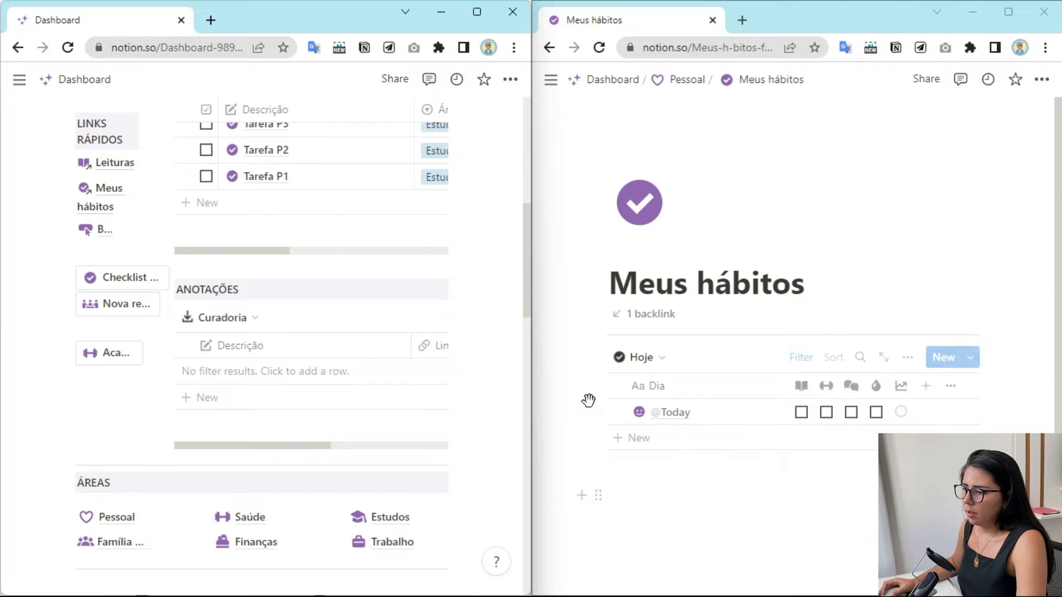
- Run the Academia button on the Dashboard with the Meus hábitos page open beside it
click(108, 363)
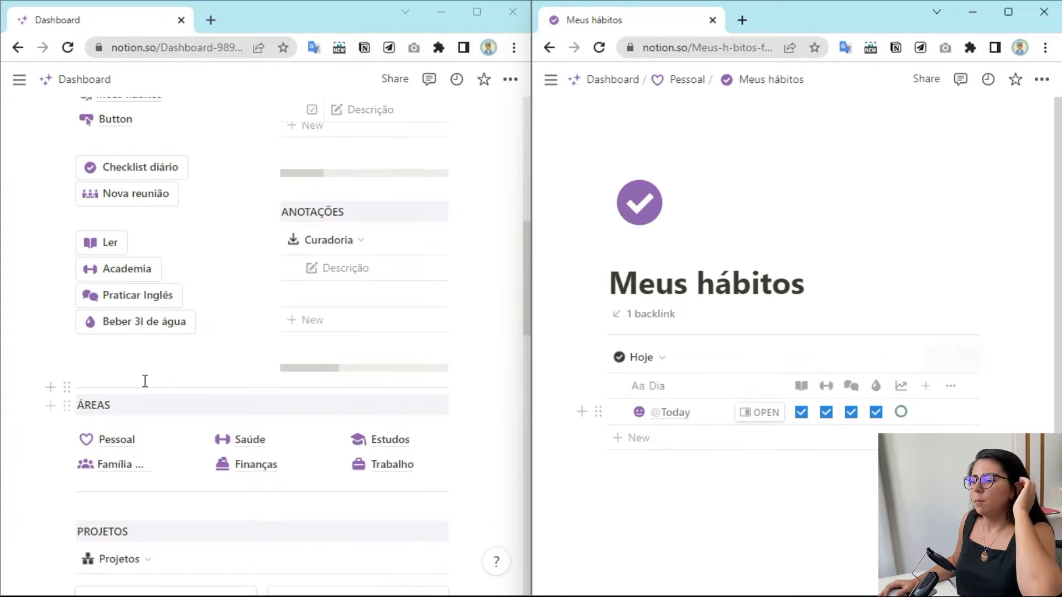
click(144, 363)
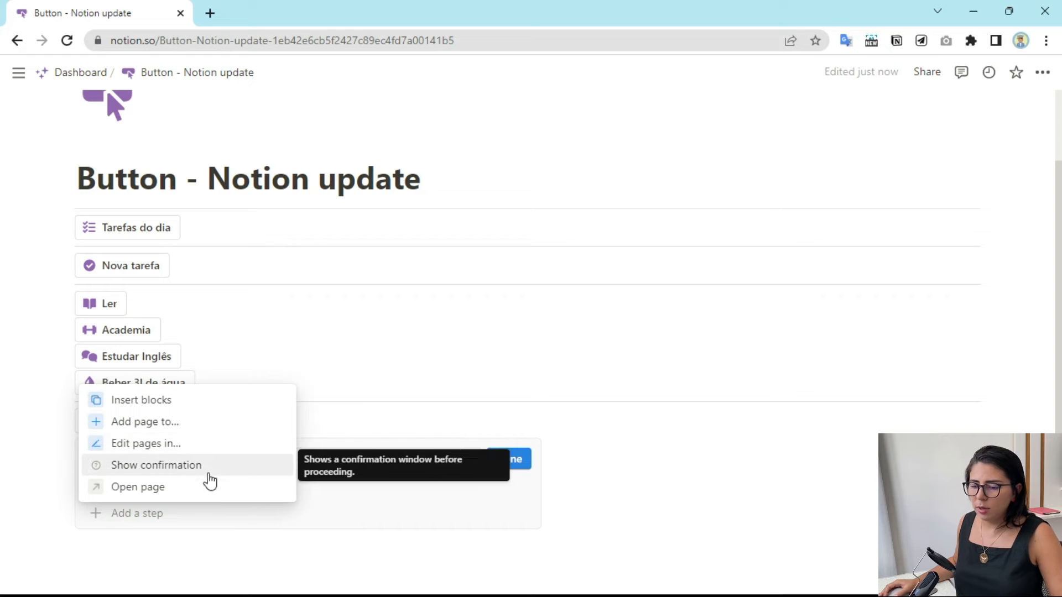
- Add a Show confirmation step to the new button below Beber 3l de água and select its message text
click(175, 466)
scroll(337, 436, down, 3)
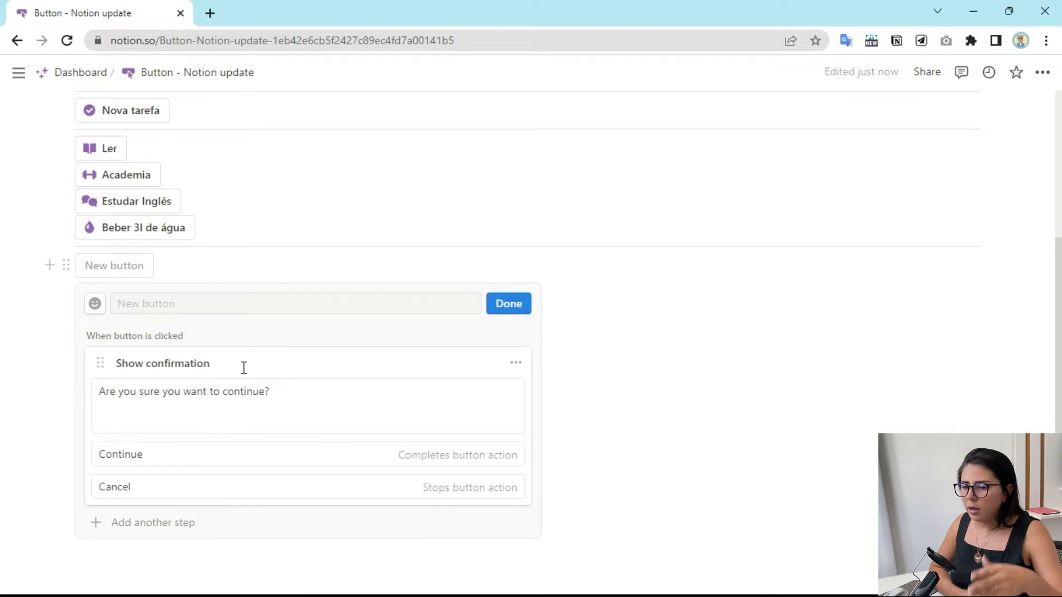
click(295, 397)
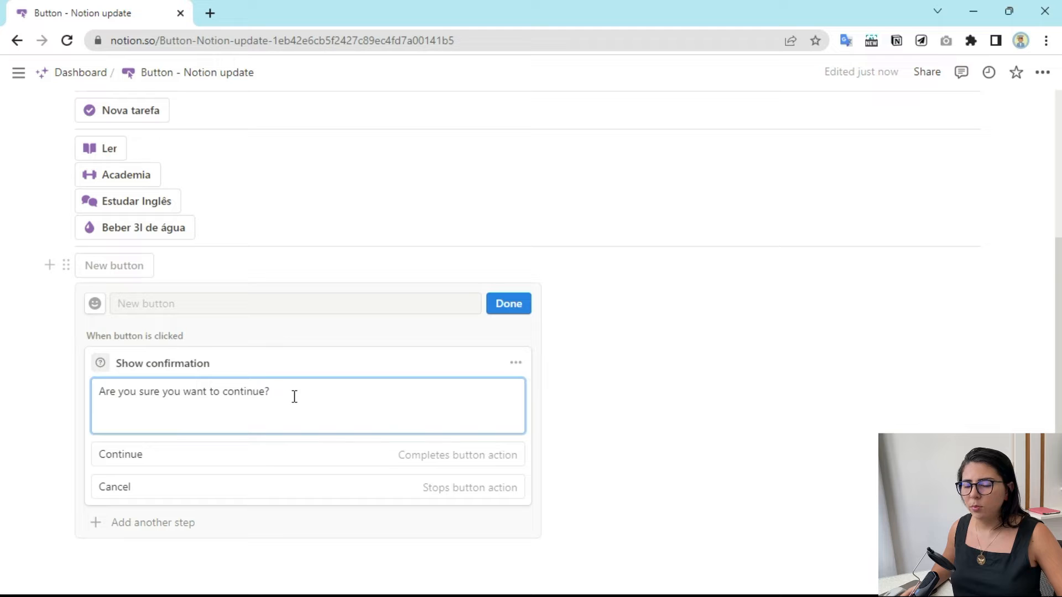
drag(270, 393, 95, 397)
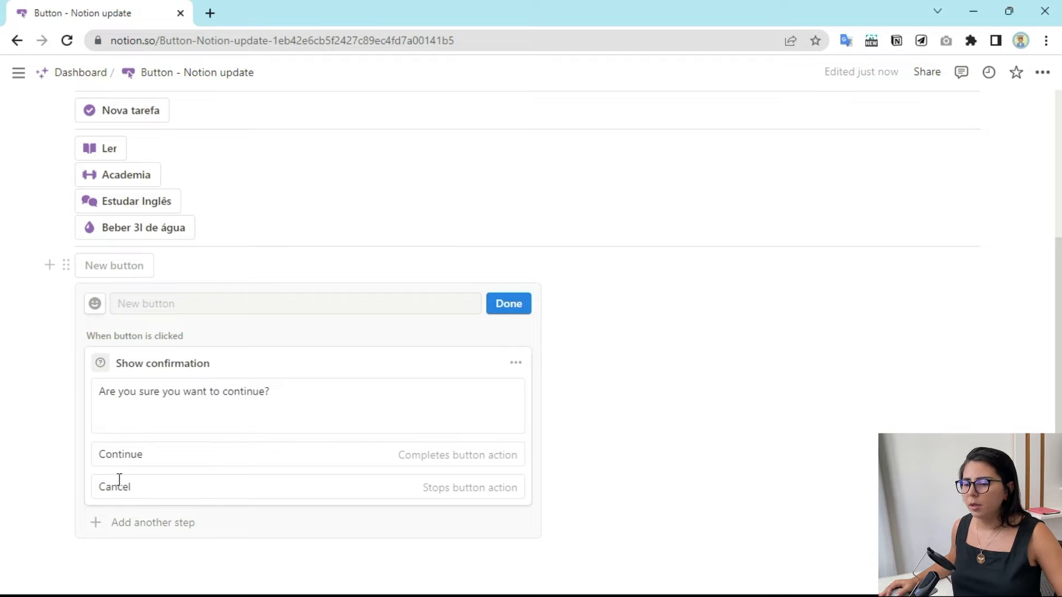
- Label the confirmation's options Sim and Não and set its message to "Você tem certeza que deseja continuar?"
click(157, 453)
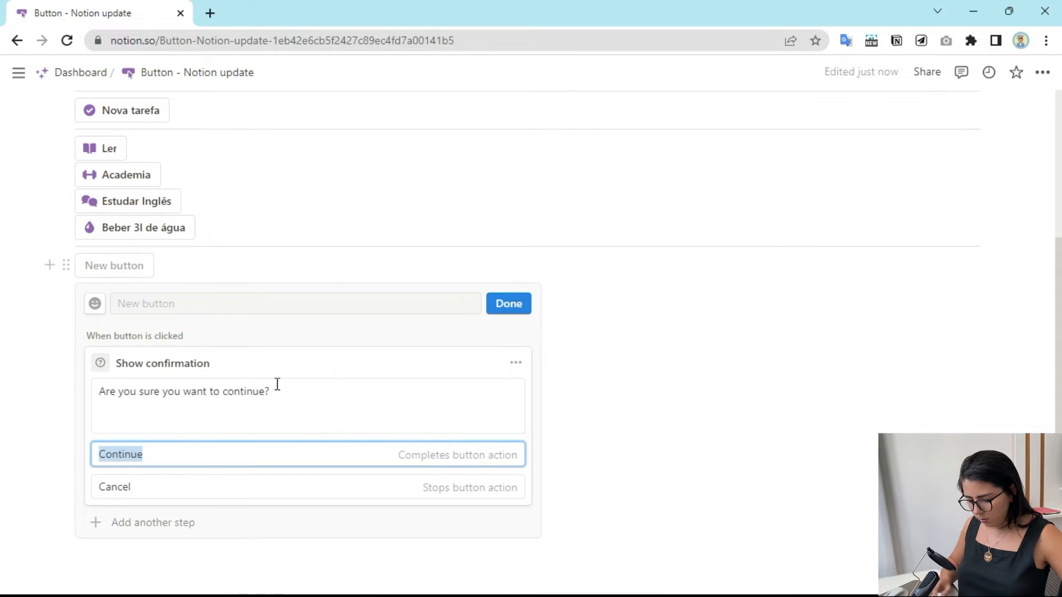
text(Sim)
click(221, 493)
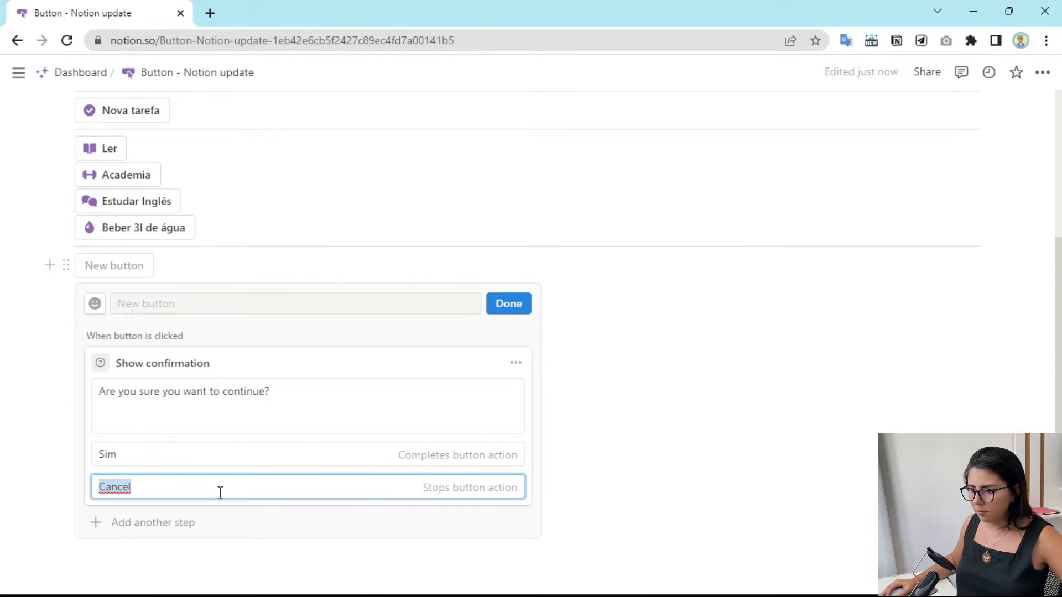
text(Não)
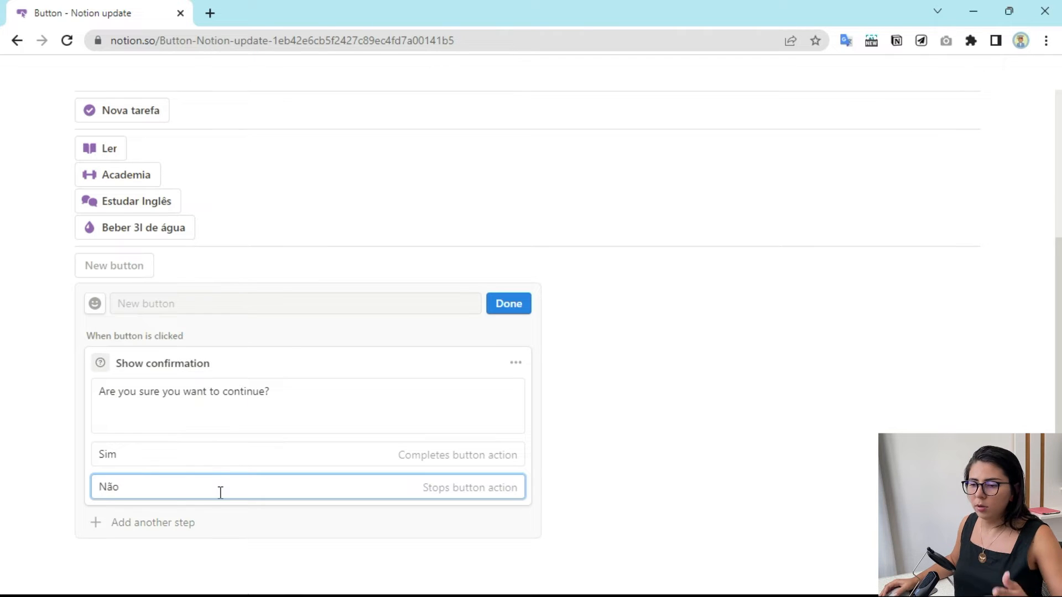
click(253, 391)
text(Você tem certeza que deseja continuar?)
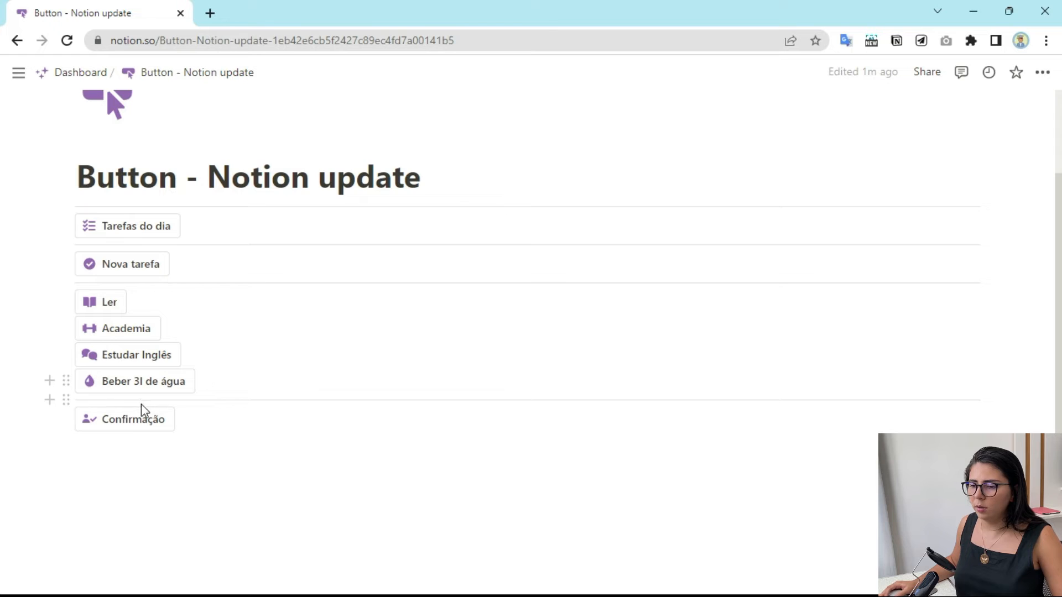
- Test the Confirmação button by answering Sim, and review its configuration before closing it
click(130, 419)
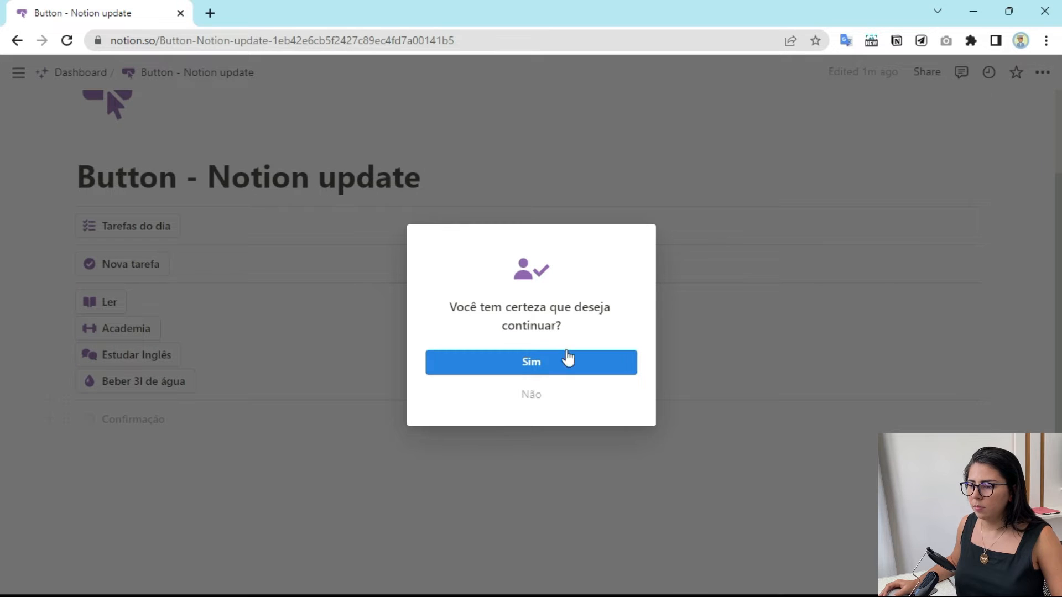
click(528, 365)
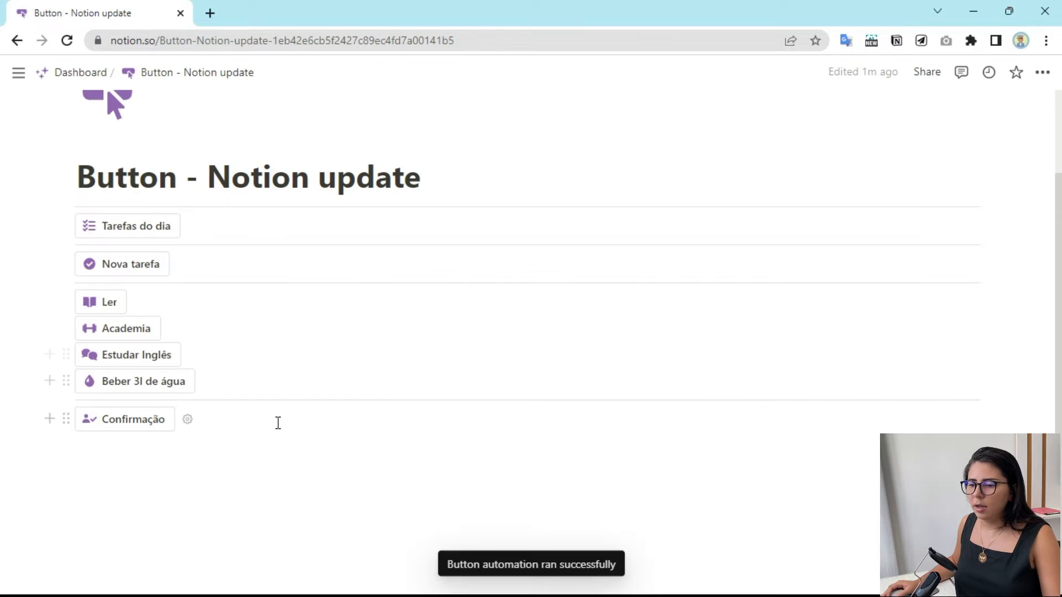
click(187, 418)
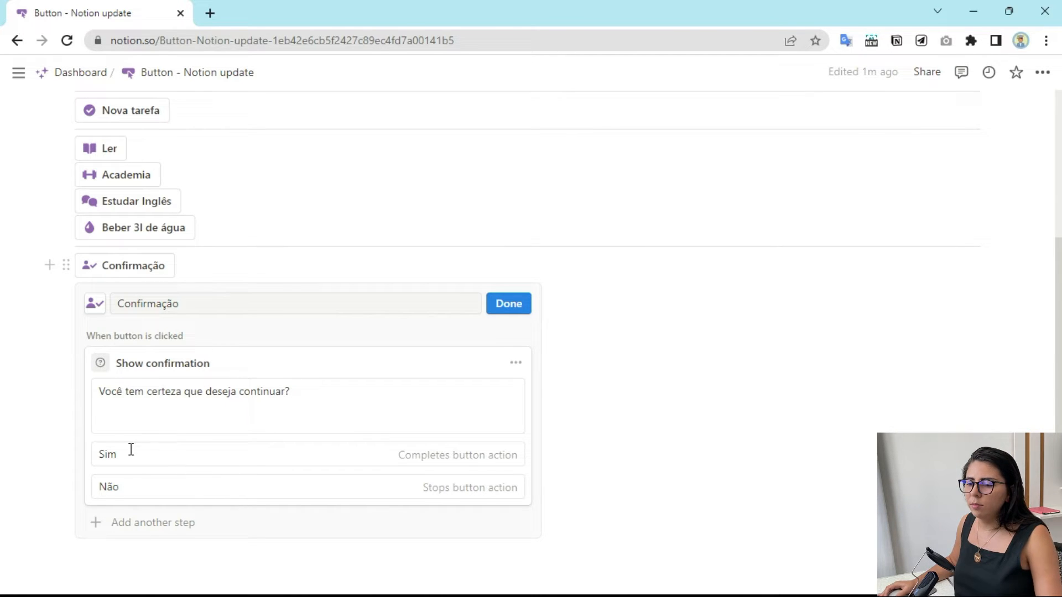
click(527, 303)
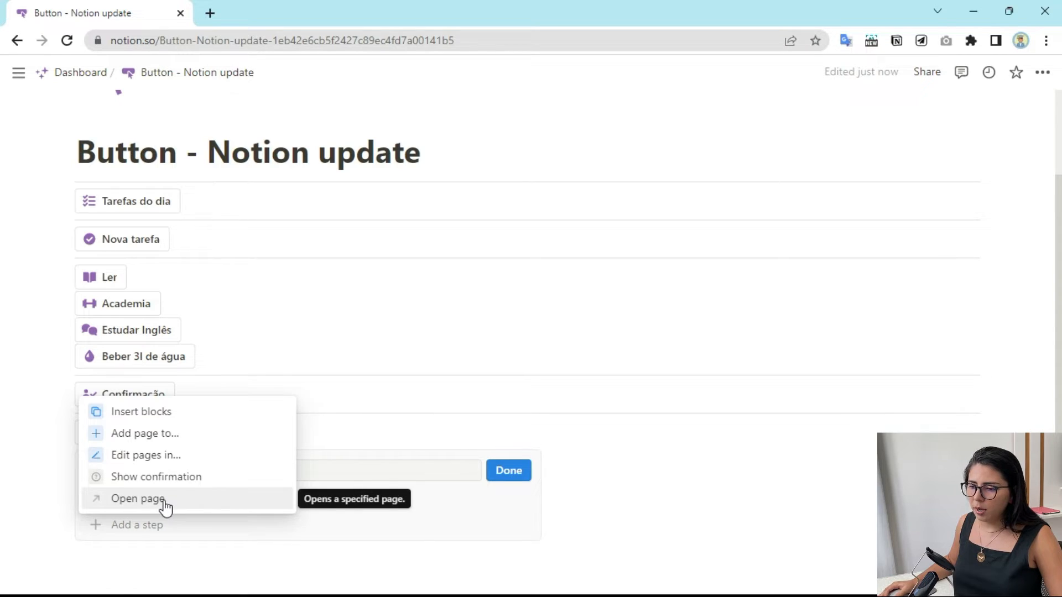
- Add an Open page step to the new button below Confirmação and choose Meus hábitos as its page
click(165, 501)
scroll(248, 391, down, 3)
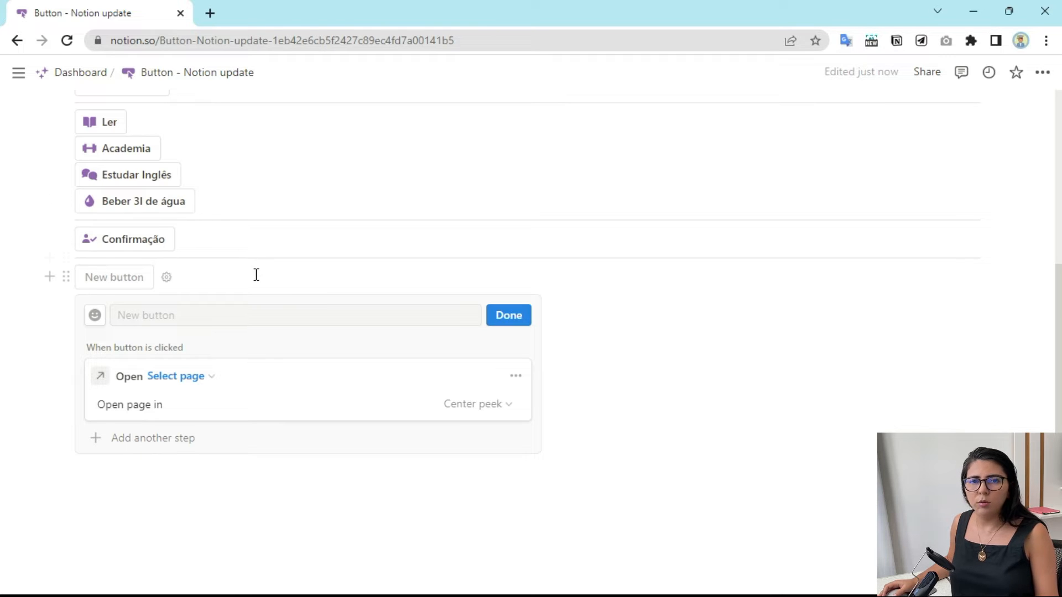
scroll(220, 239, up, 2)
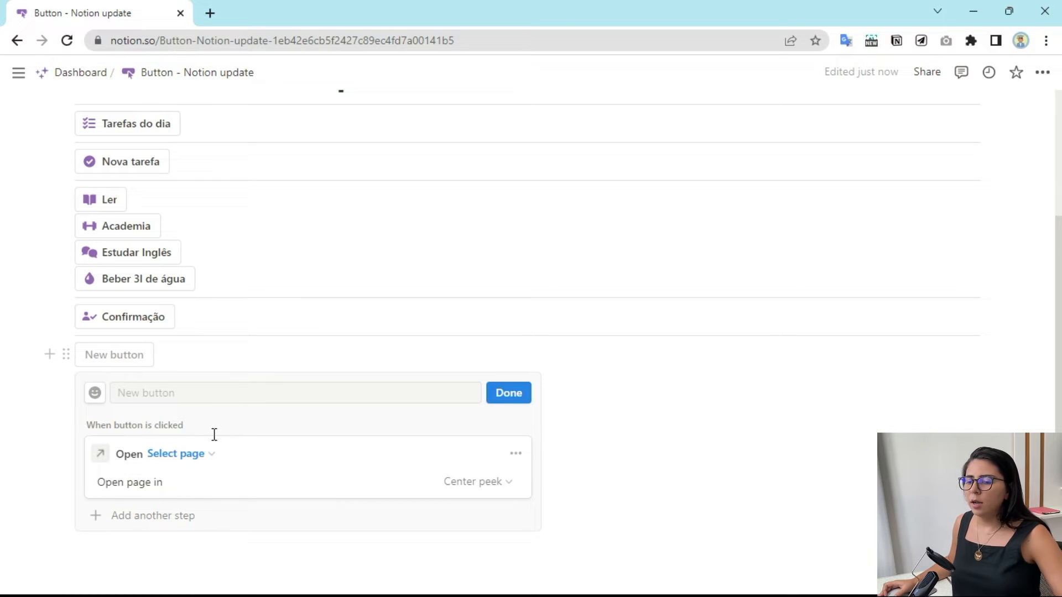
scroll(193, 398, down, 1)
click(202, 379)
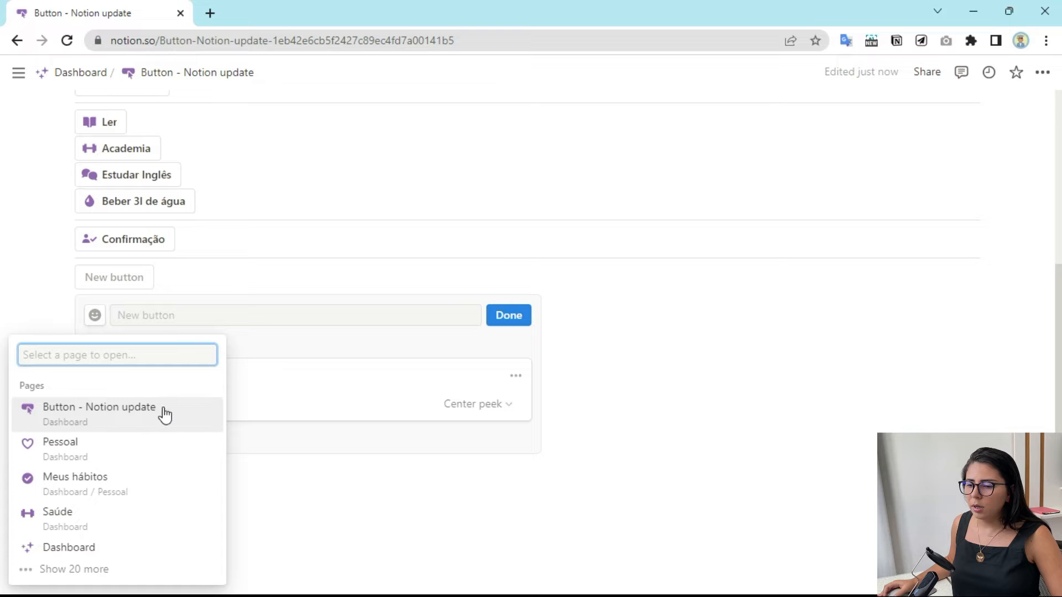
click(137, 489)
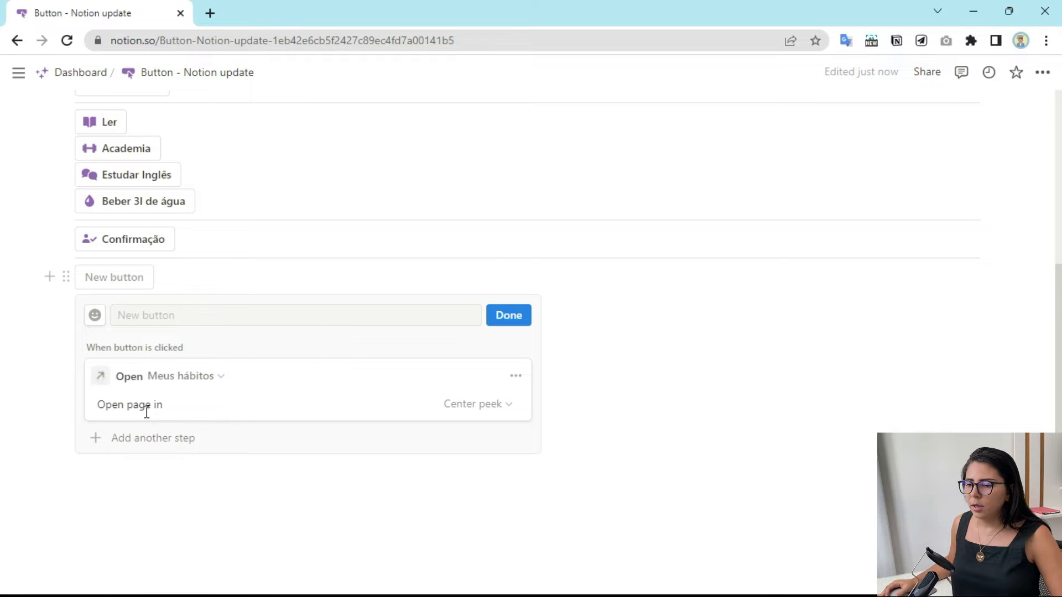
- Make the button open Meus hábitos in Side peek, finish its configuration and run it
click(472, 406)
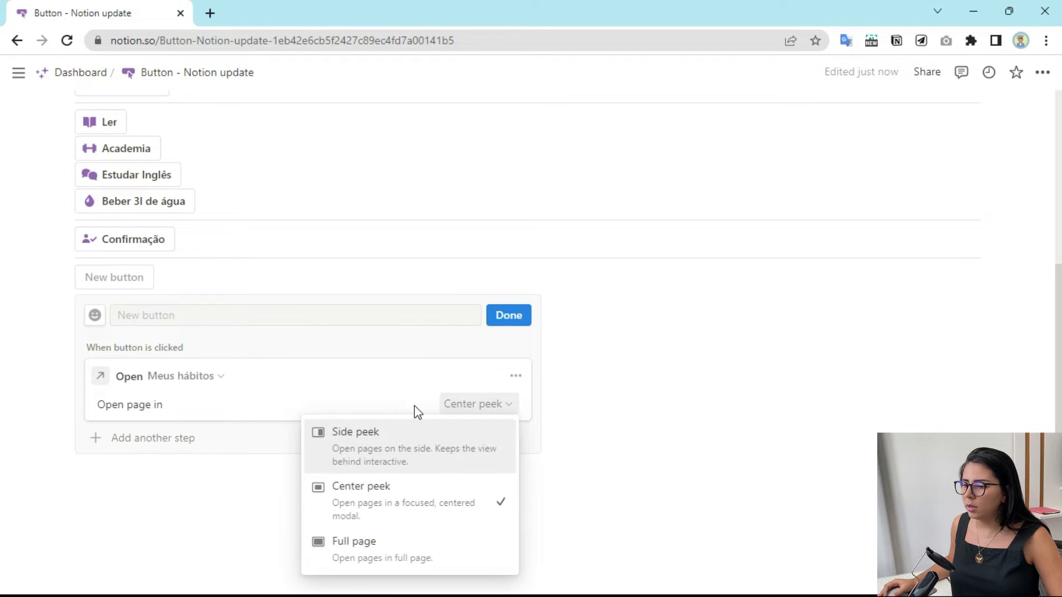
click(381, 432)
click(523, 316)
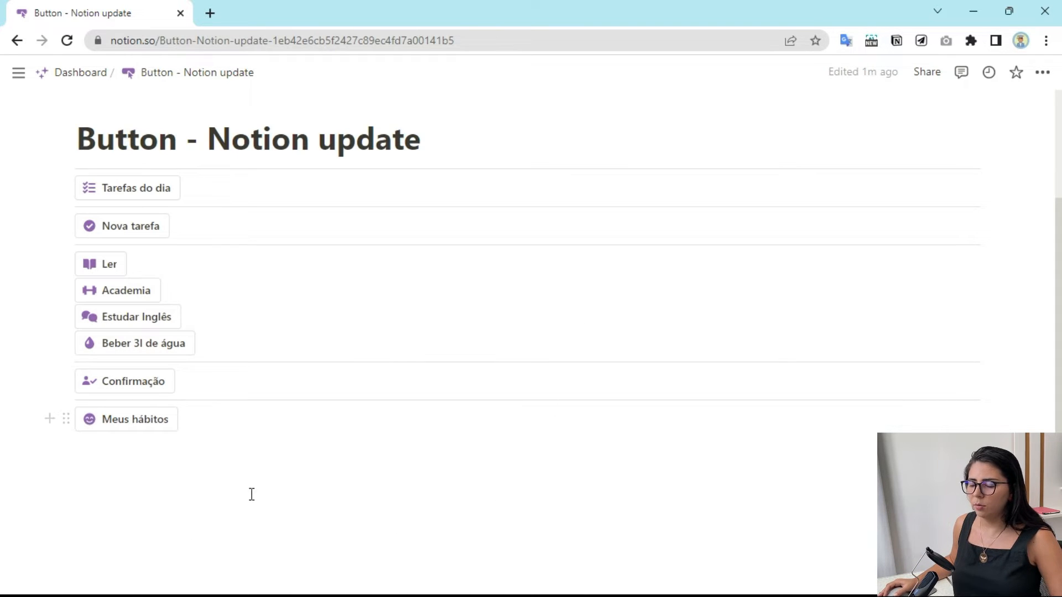
click(127, 425)
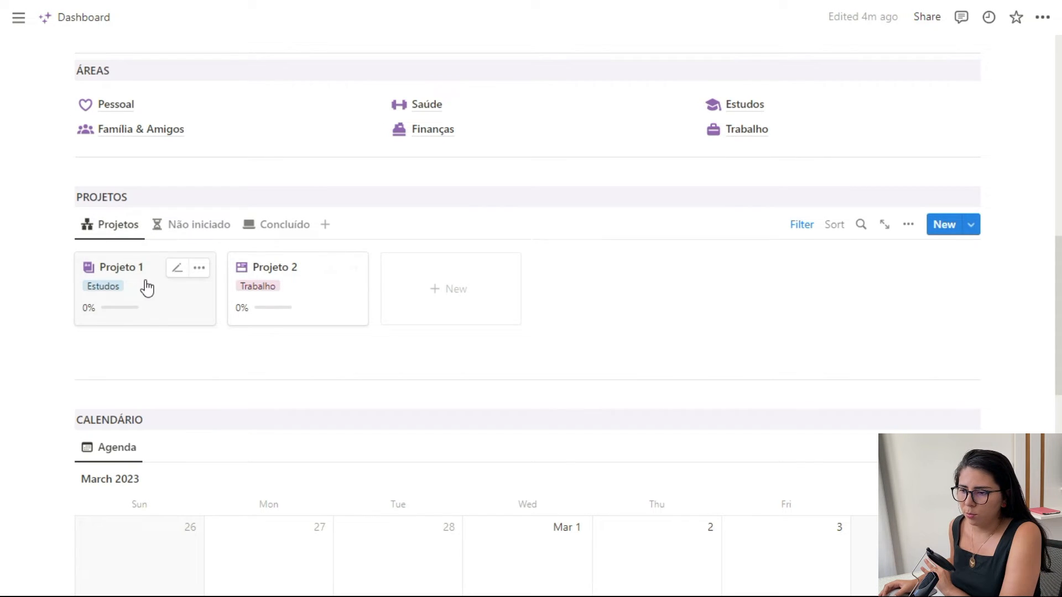
- Review the projects related to today's tasks, and examine the related tasks on the Projeto 1 page before closing it
scroll(139, 312, up, 1)
scroll(138, 312, up, 8)
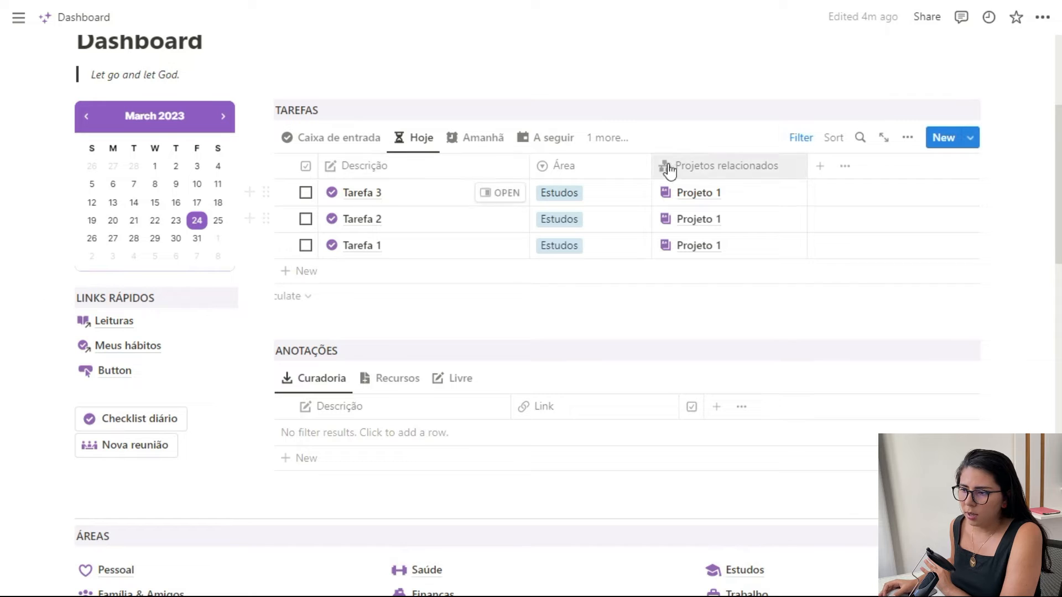
scroll(273, 315, down, 10)
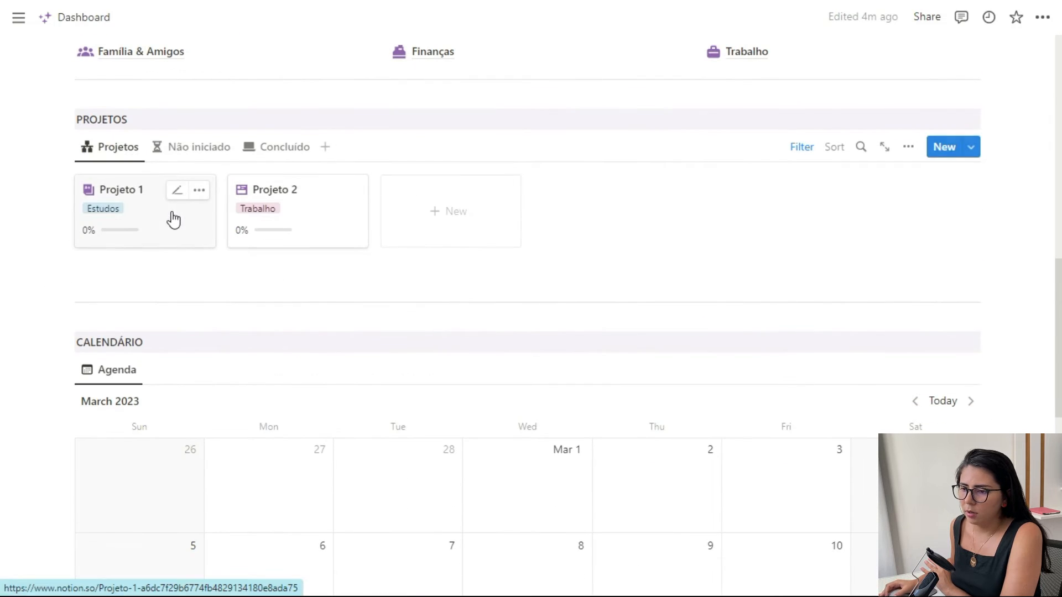
click(174, 229)
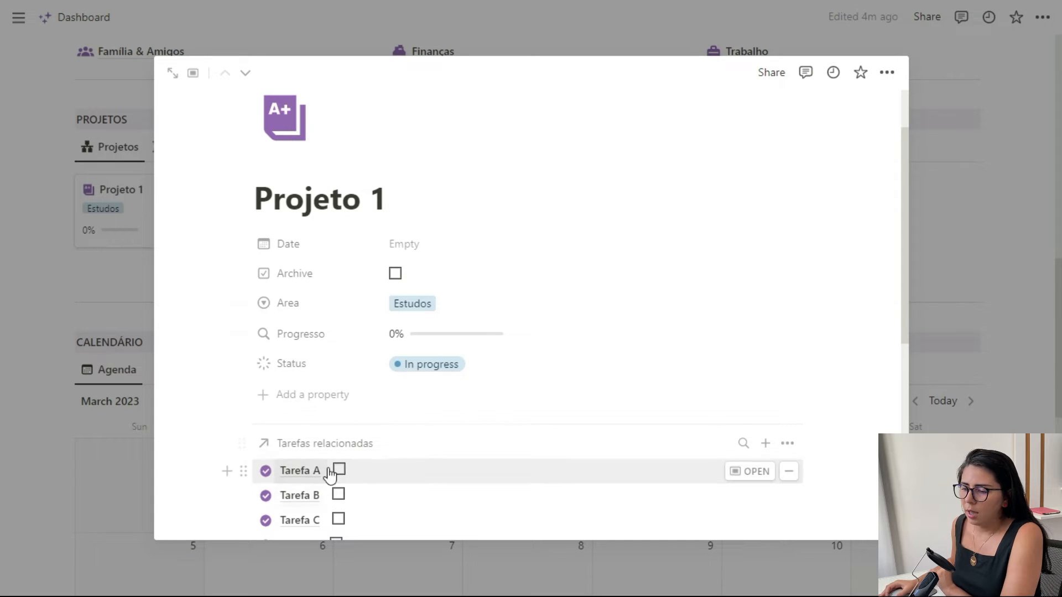
click(935, 280)
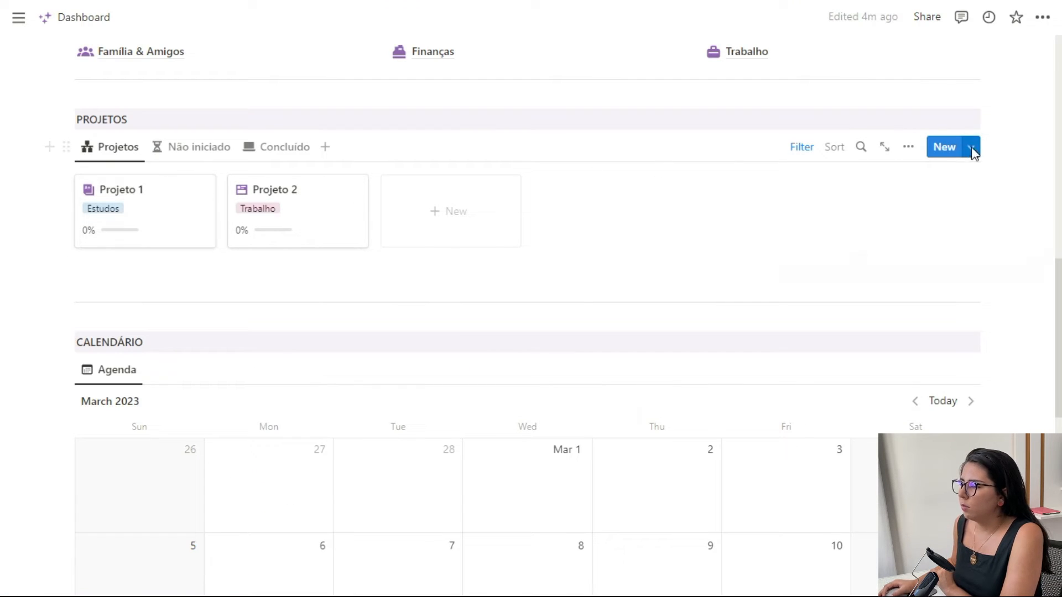
- Open the Projeto de estudos template for editing, examine its properties and the pages available for Tarefas relacionadas, and close it
click(972, 148)
click(1036, 204)
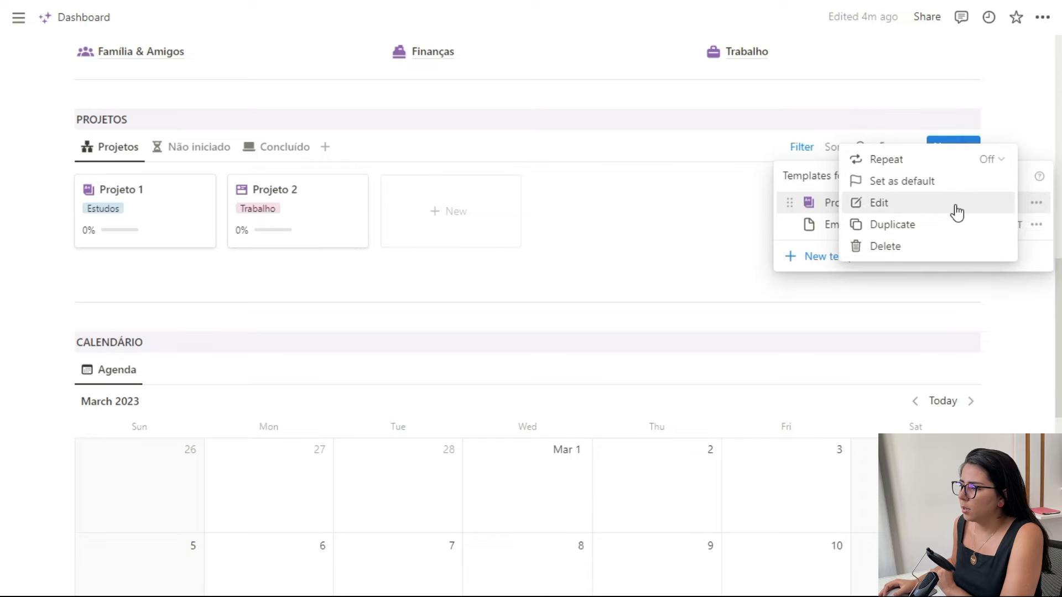
click(957, 213)
scroll(468, 268, down, 5)
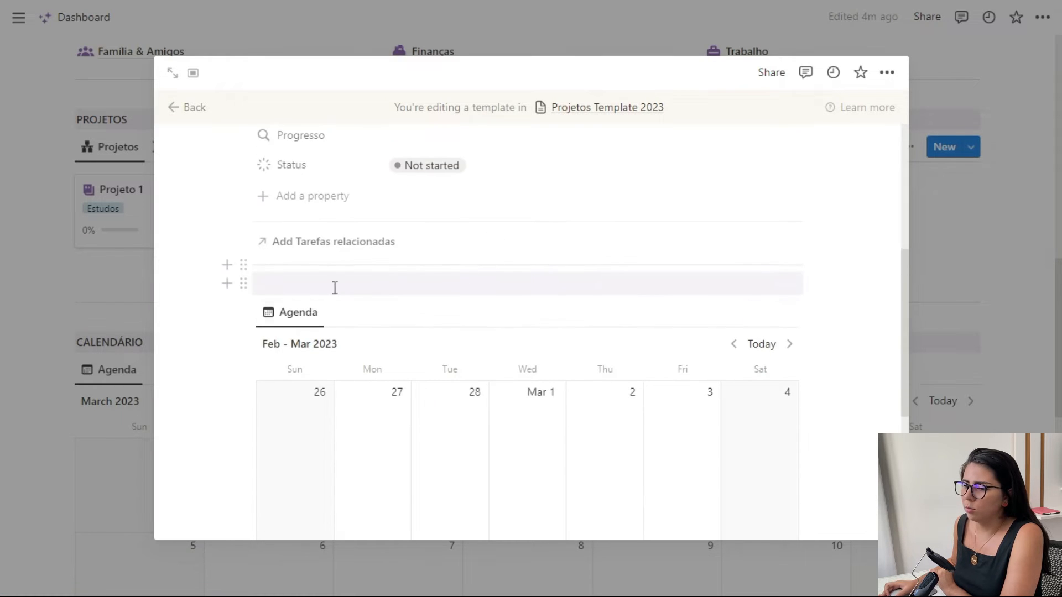
click(388, 247)
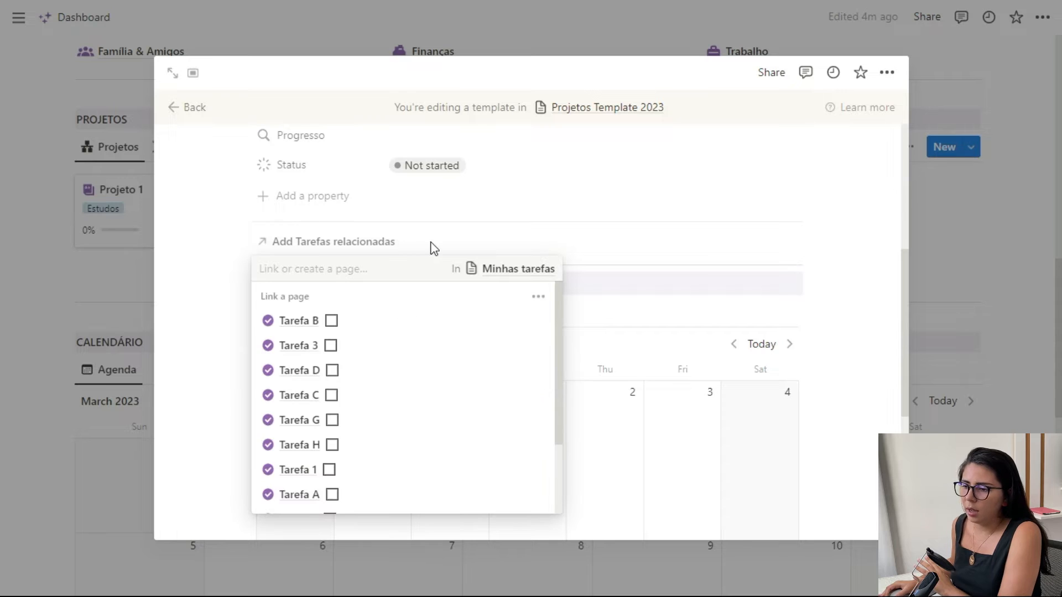
click(468, 238)
scroll(603, 310, up, 1)
scroll(712, 367, down, 2)
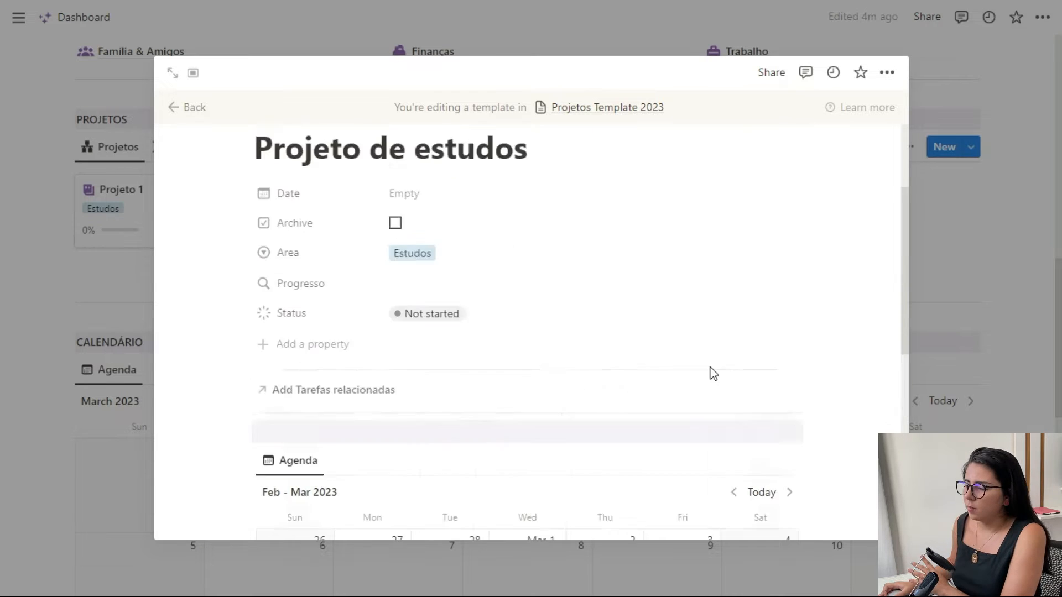
click(972, 317)
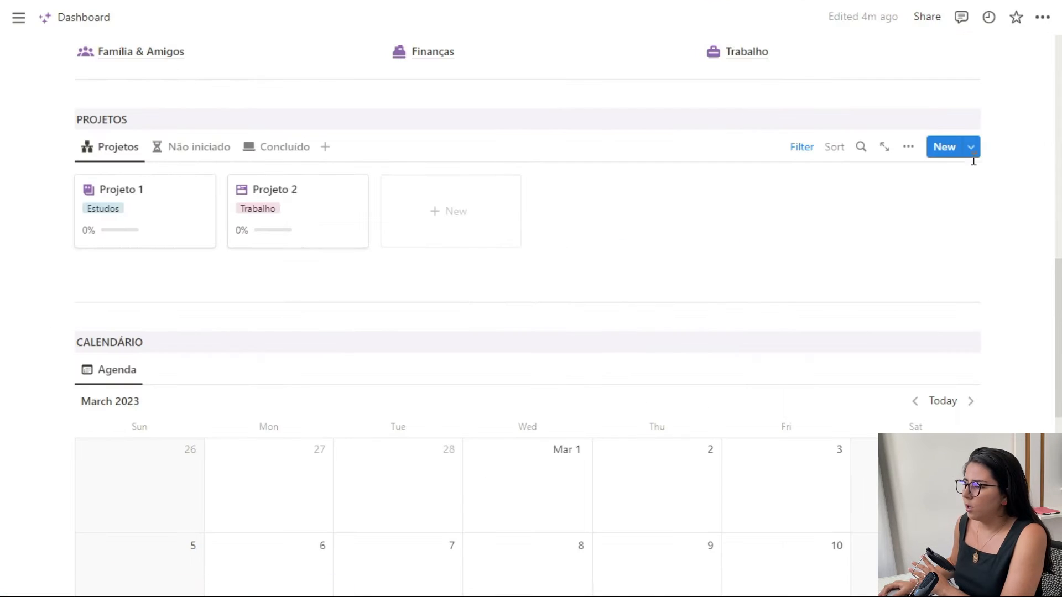
- Create a project from the Projeto de estudos template in PROJETOS, review its page contents and close it
click(972, 152)
click(896, 203)
scroll(442, 270, down, 5)
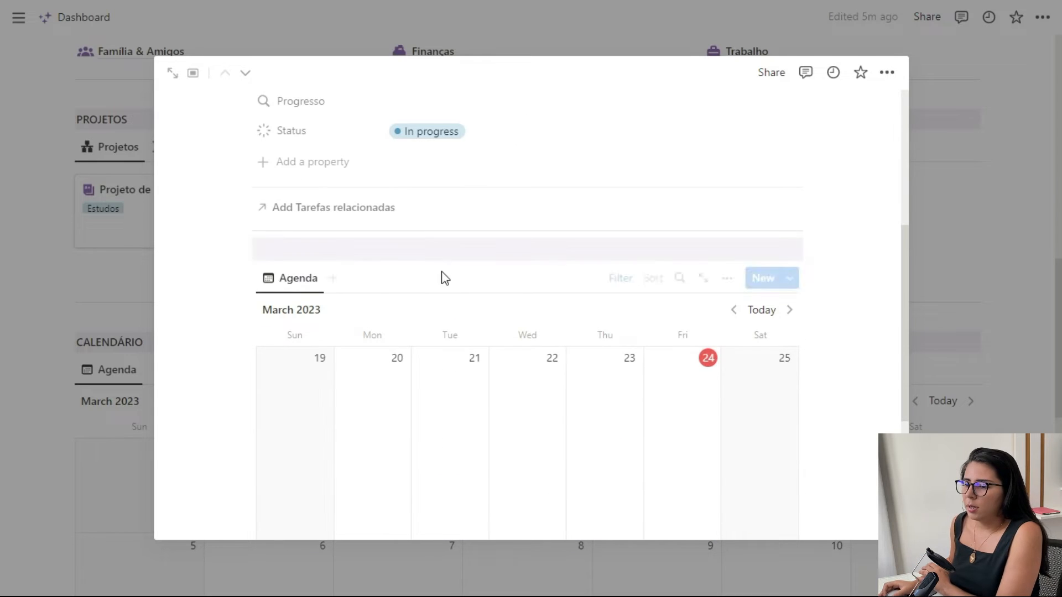
scroll(320, 244, down, 4)
scroll(320, 244, up, 6)
scroll(268, 347, down, 2)
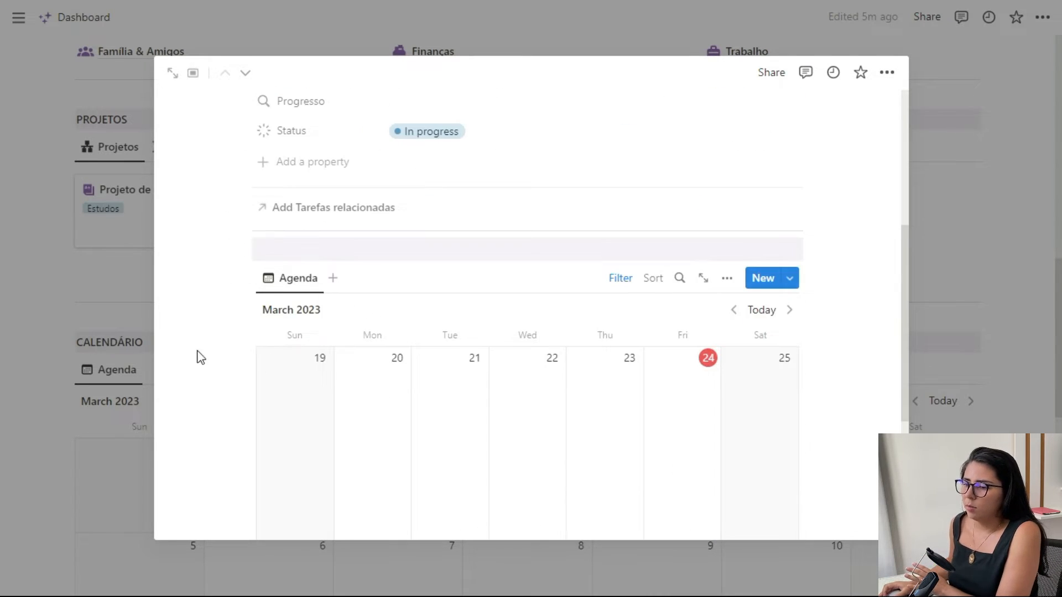
scroll(195, 387, down, 4)
scroll(194, 381, up, 8)
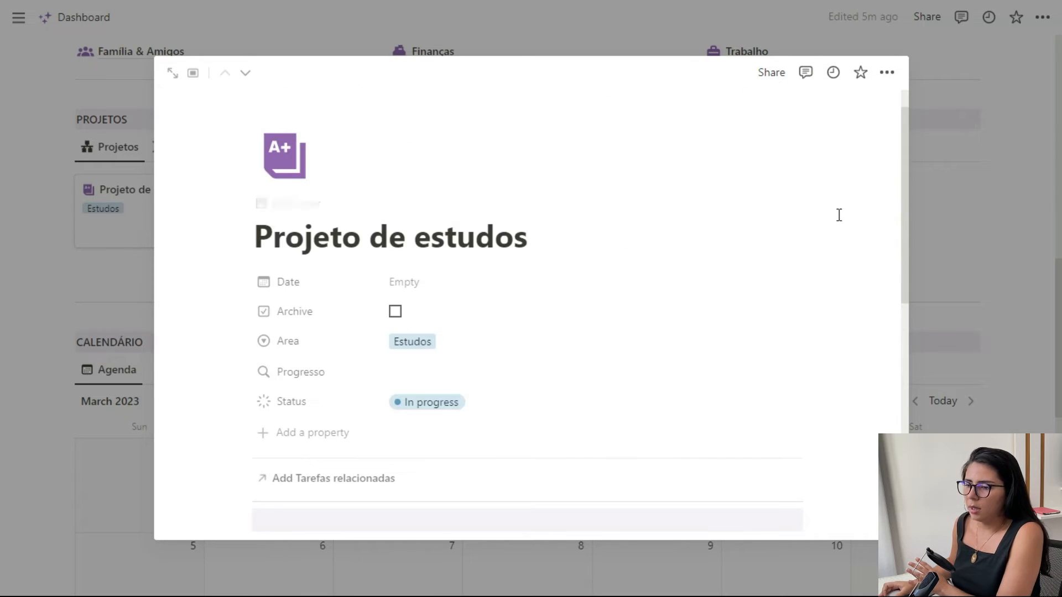
click(970, 232)
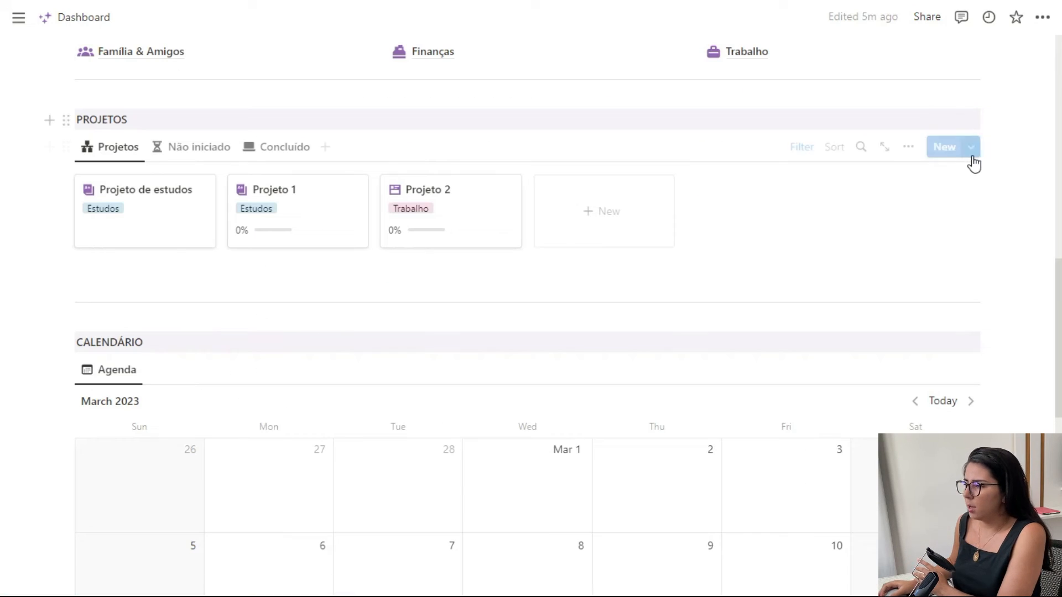
- Reopen the created Projeto de estudos page and examine its properties, Tarefas relacionadas and agenda before closing it
click(150, 223)
scroll(393, 251, down, 5)
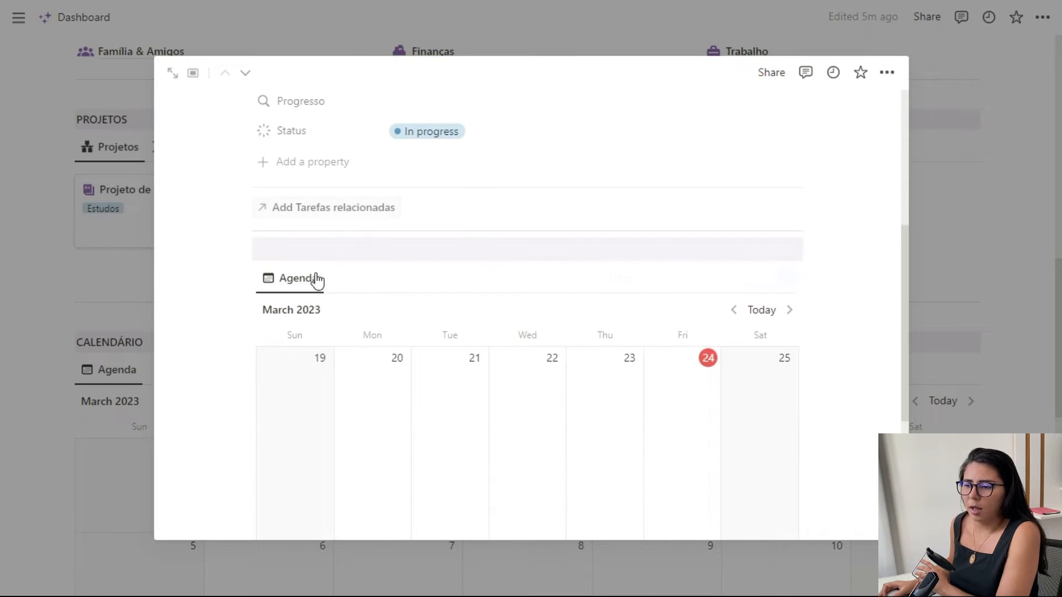
click(913, 251)
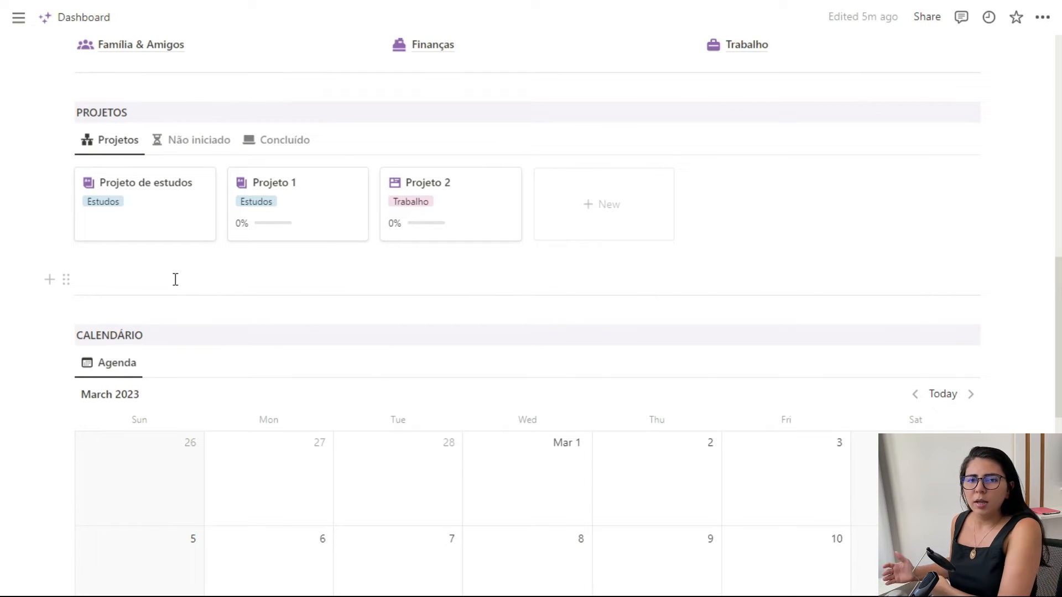
click(166, 221)
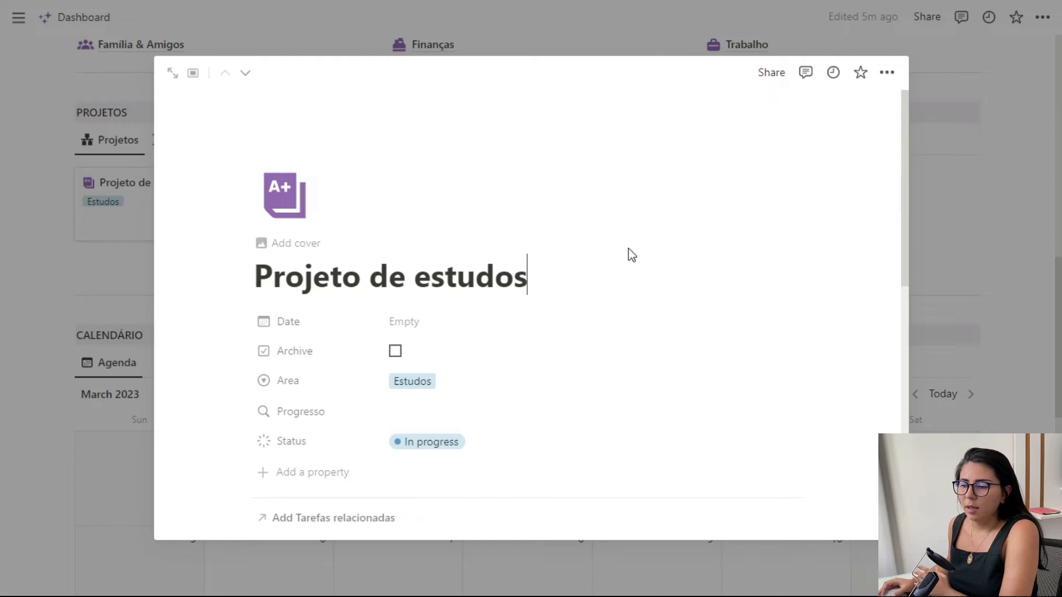
scroll(658, 241, down, 9)
scroll(667, 260, up, 7)
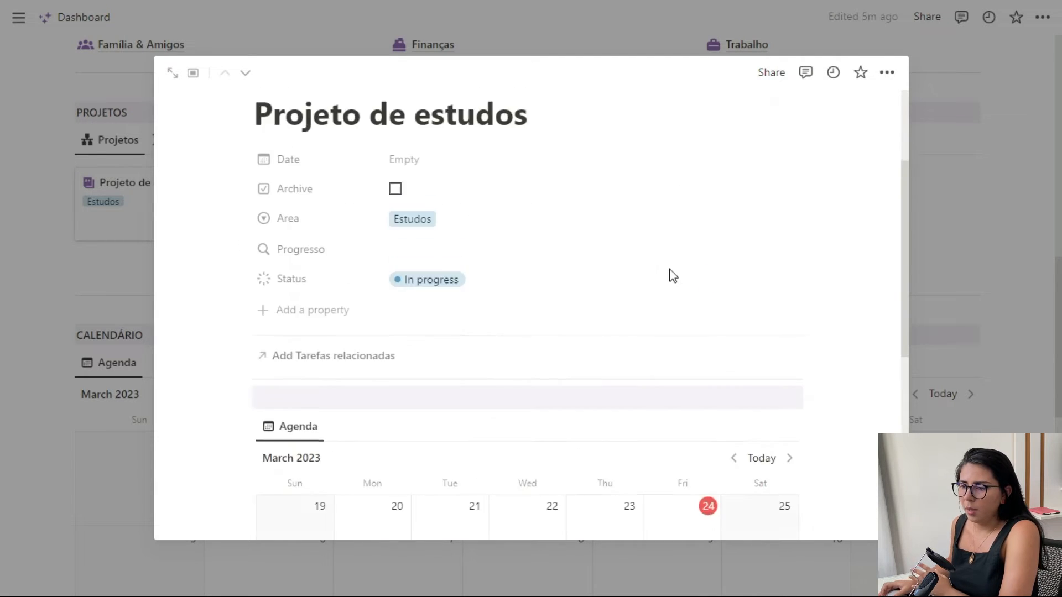
scroll(671, 277, up, 2)
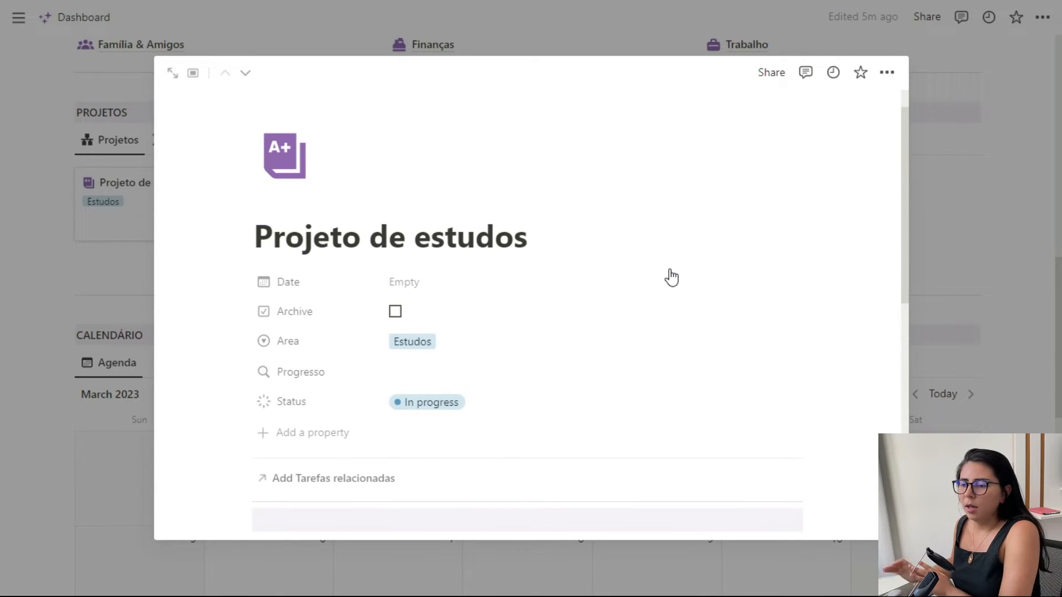
click(951, 261)
- Open the Projeto de estudos template for editing and insert a button block below Tarefas relacionadas
click(972, 141)
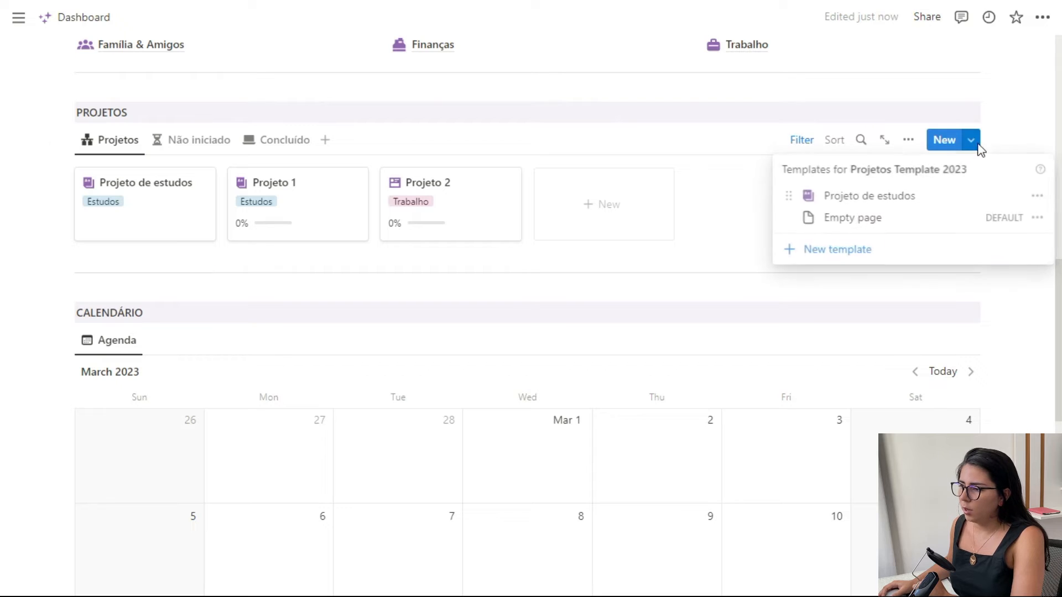
click(1036, 196)
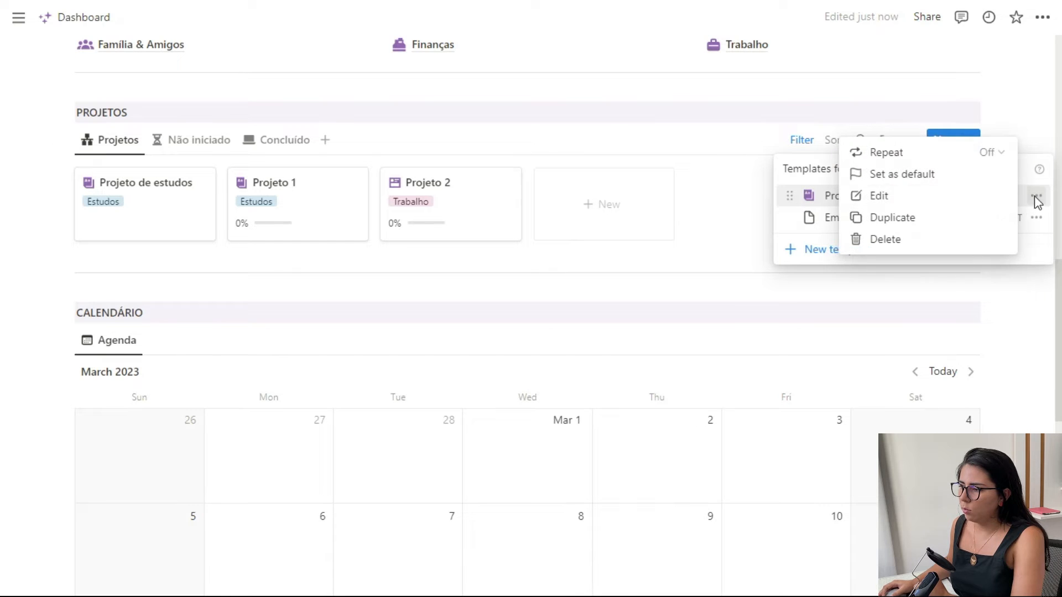
click(957, 196)
click(497, 256)
text(/but)
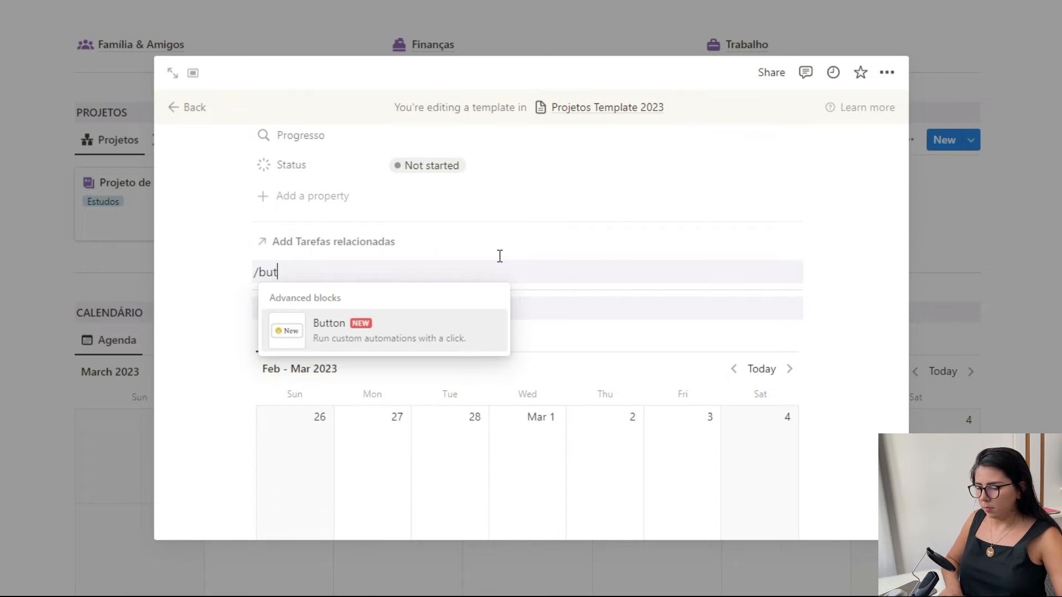
click(448, 337)
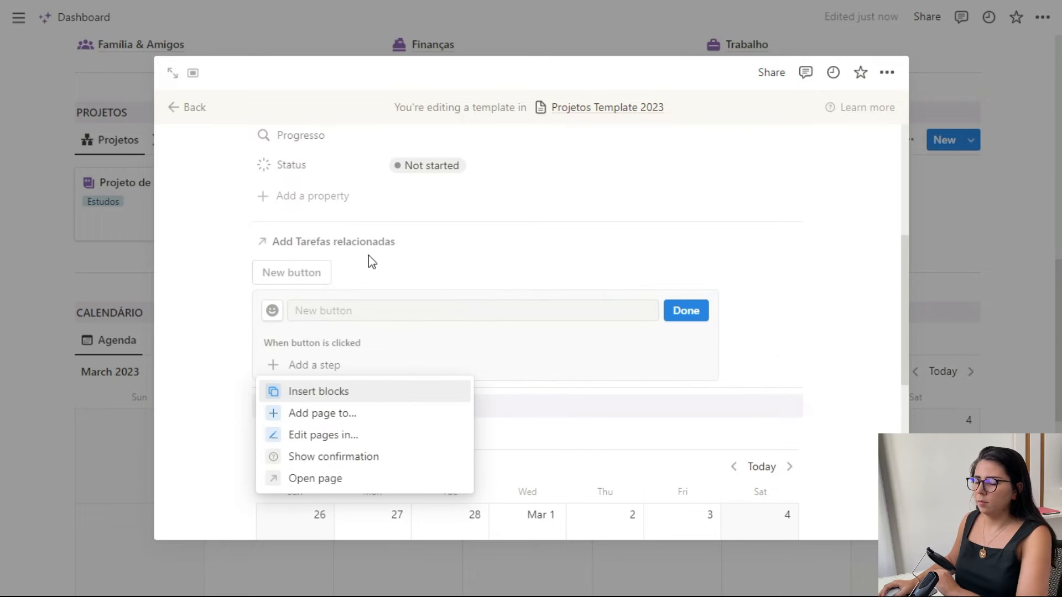
- Give the template's new button an Add page to step that targets the Minhas tarefas database
click(328, 369)
click(417, 357)
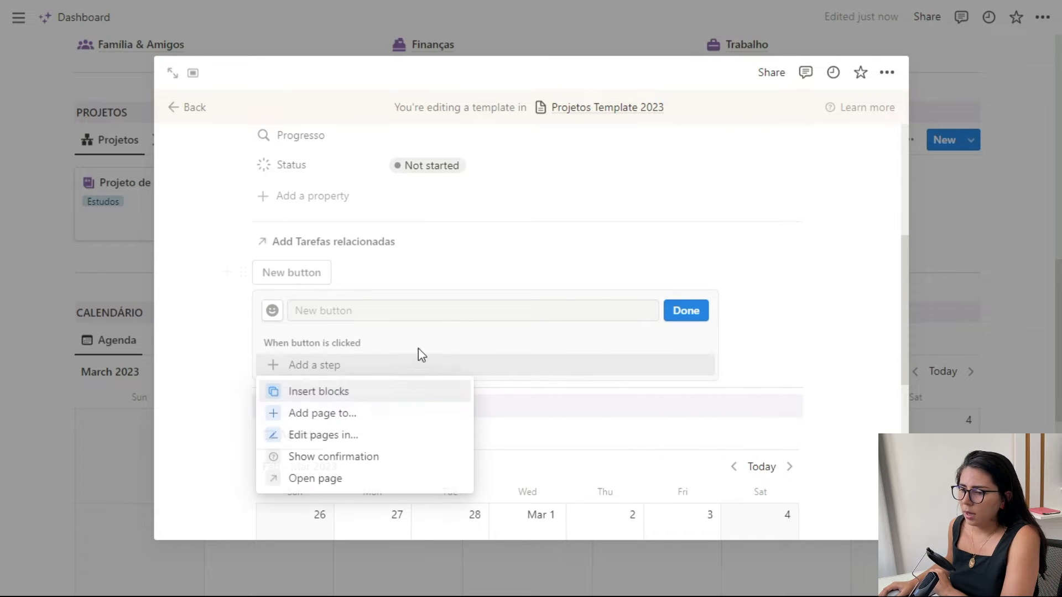
click(341, 419)
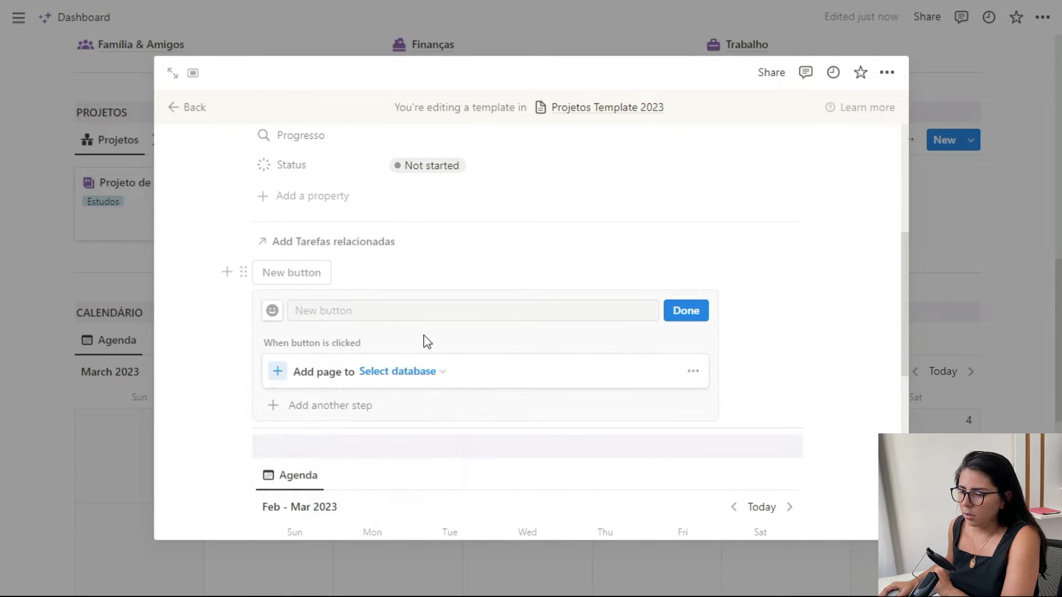
click(406, 372)
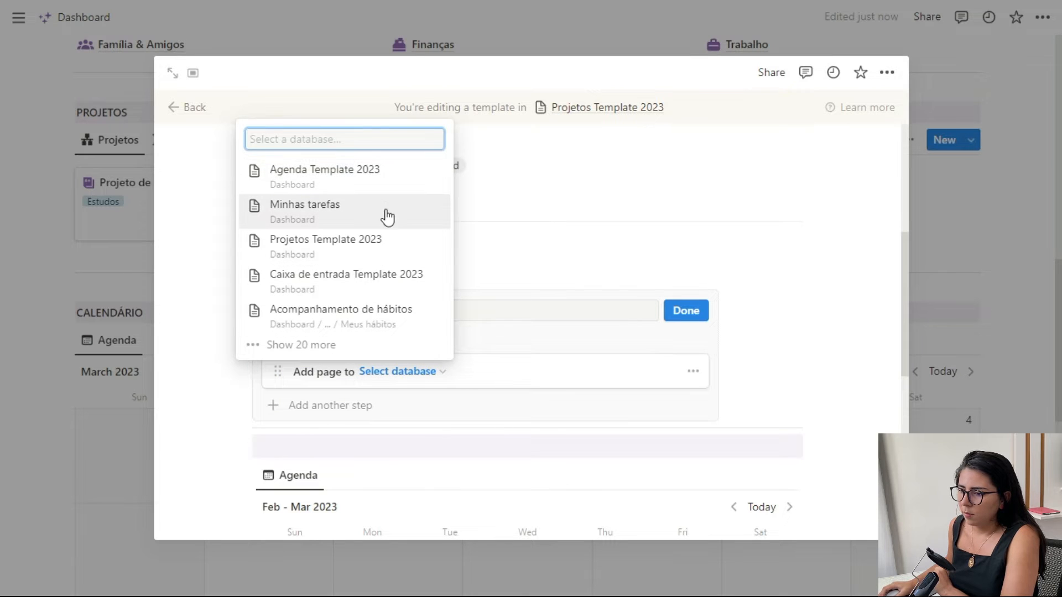
click(361, 213)
- Set the added page's Descrição to Tarefa P1 and its Área to Estudos
click(381, 405)
text(Tarefa P)
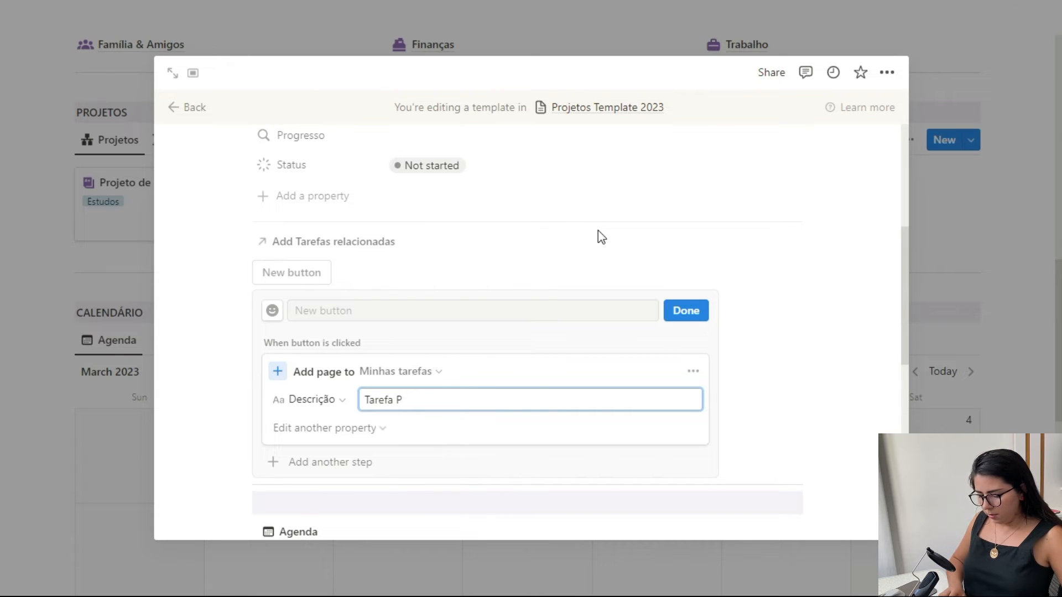
key(Caps_Lock)
text(refa P1)
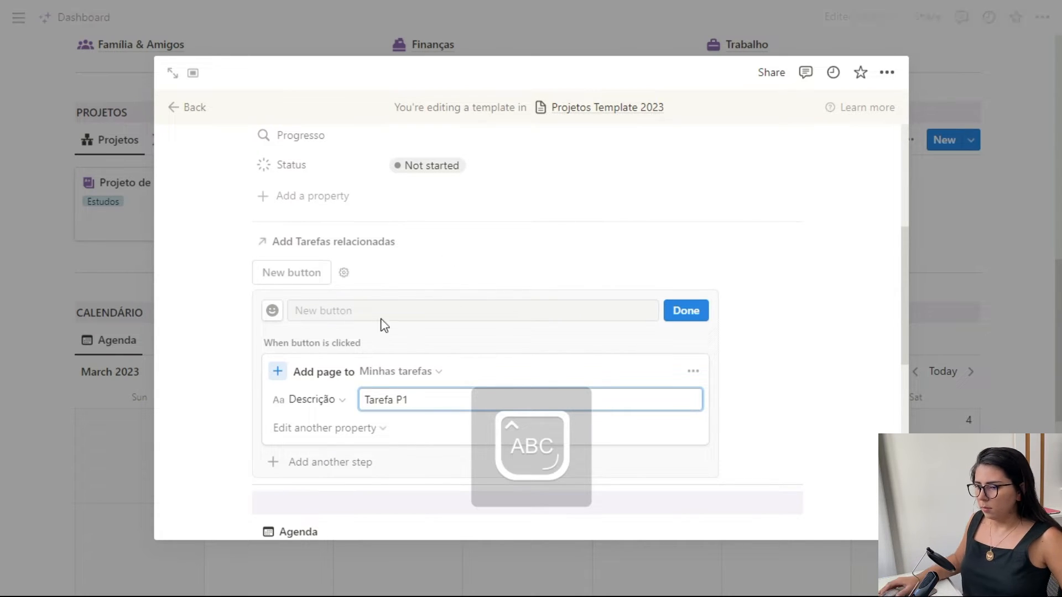
click(342, 431)
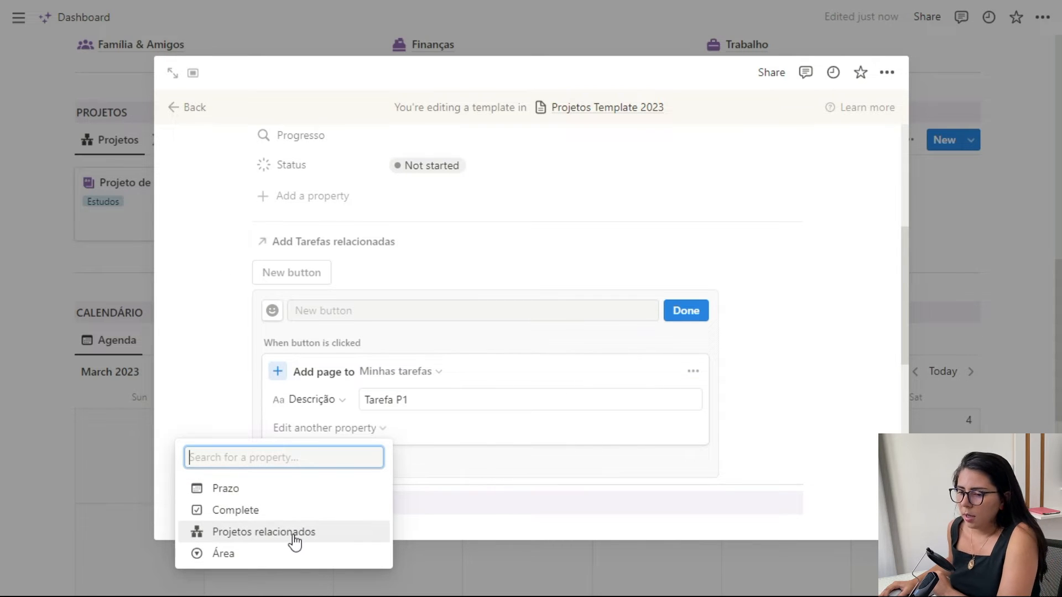
click(280, 556)
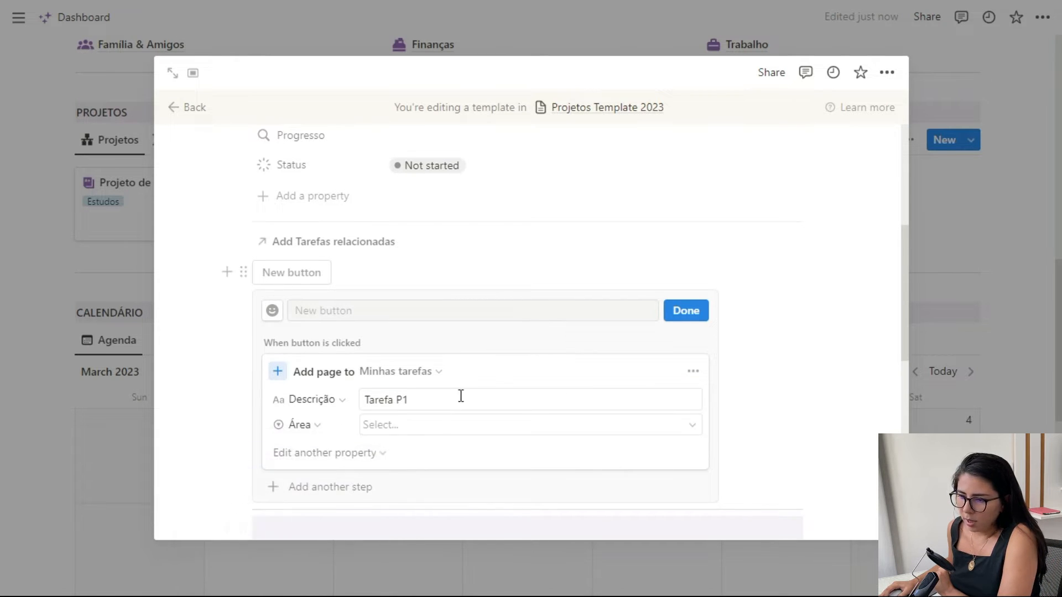
click(432, 426)
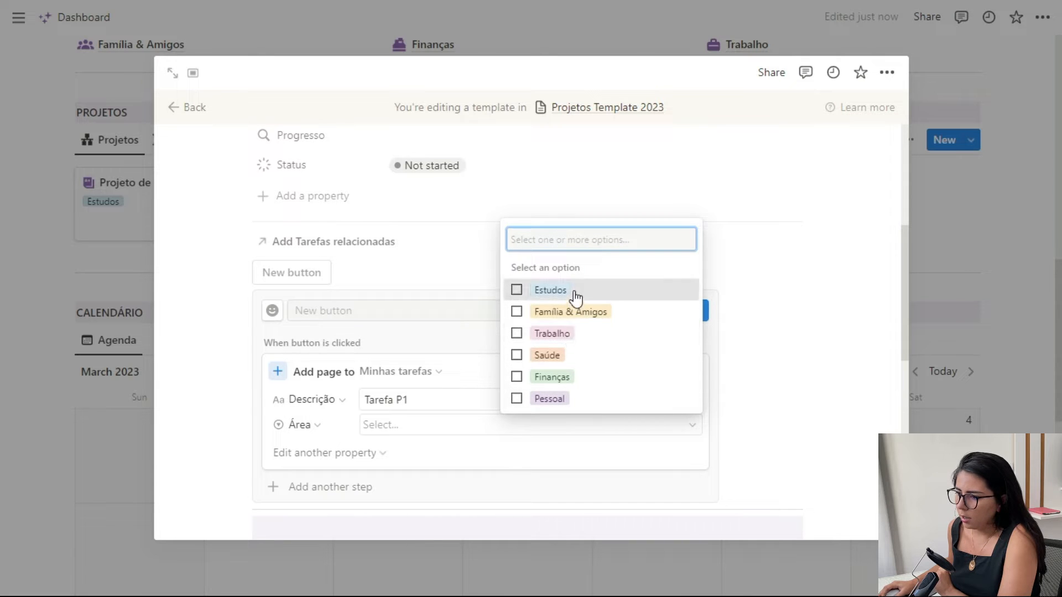
click(553, 291)
- Add the Projetos relacionados property to the button's page step and set it to This page
click(340, 454)
click(254, 556)
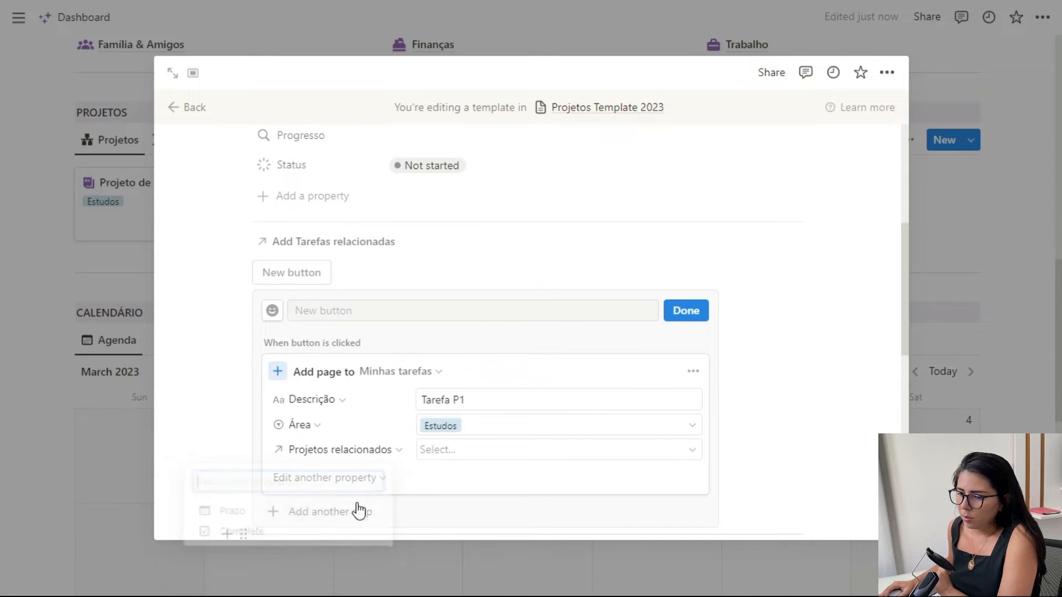
click(445, 451)
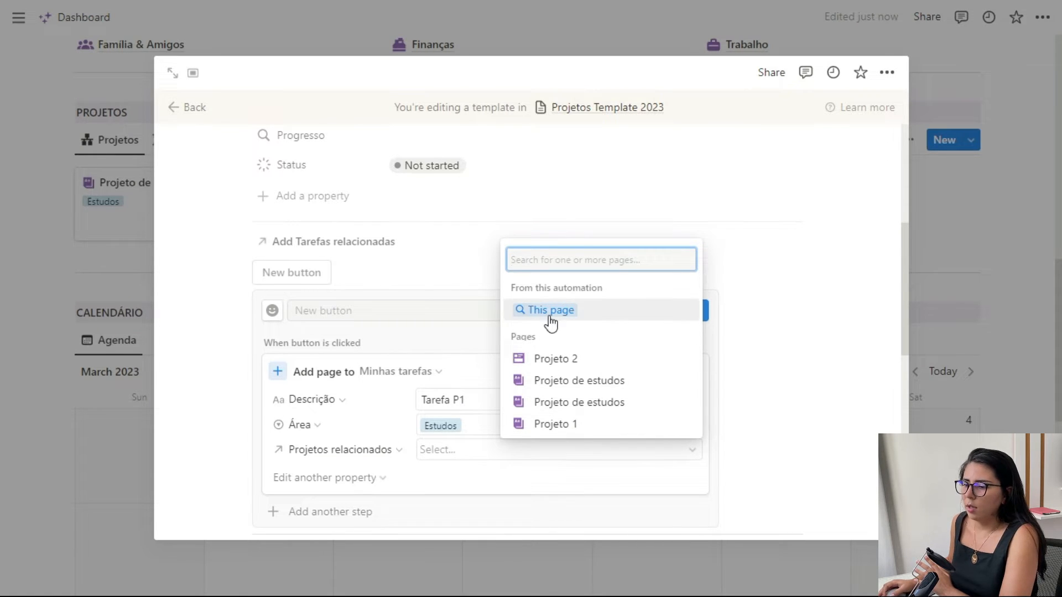
click(419, 464)
scroll(446, 426, up, 6)
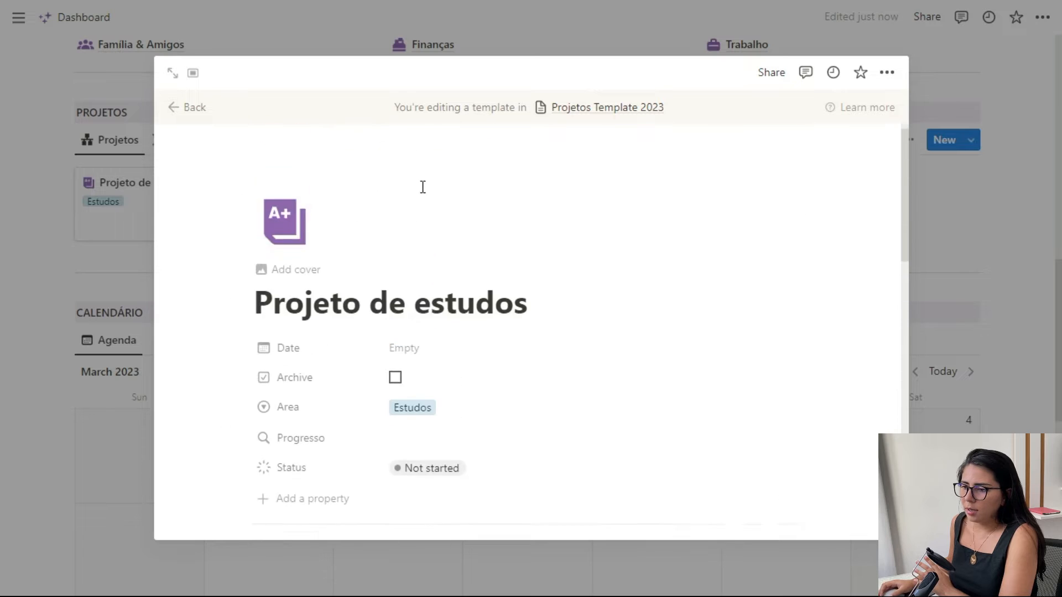
scroll(360, 303, down, 7)
click(523, 371)
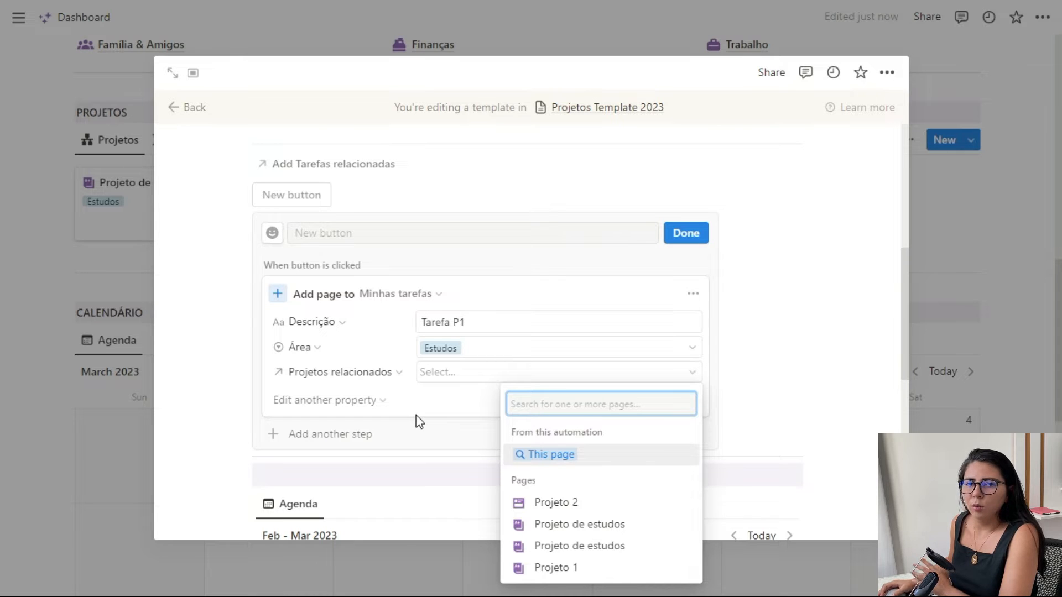
click(554, 462)
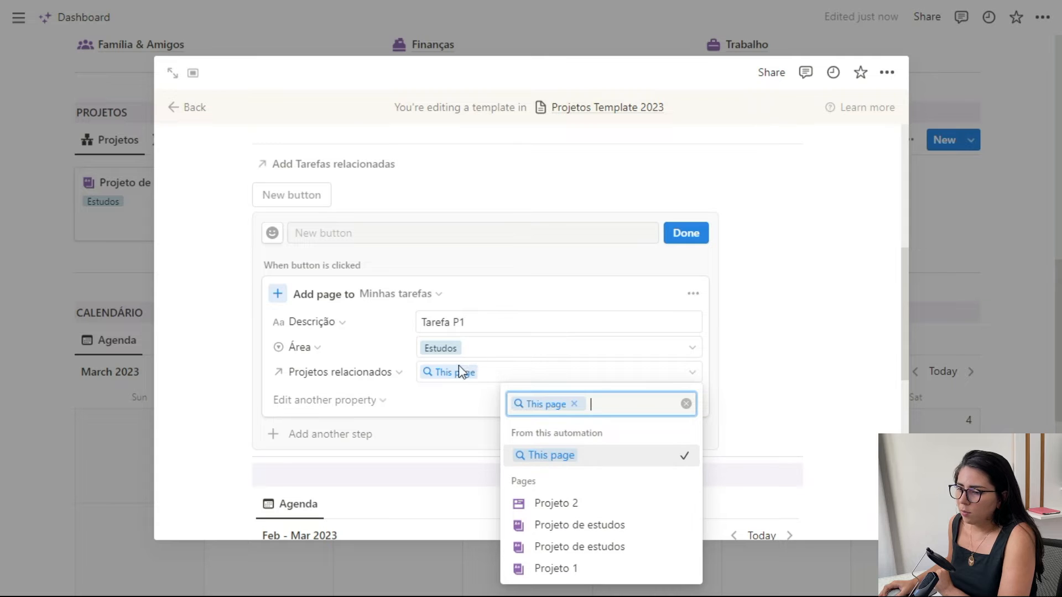
- Duplicate the button's Add page to step and set the copy's Descrição to Tarefa P2
click(447, 399)
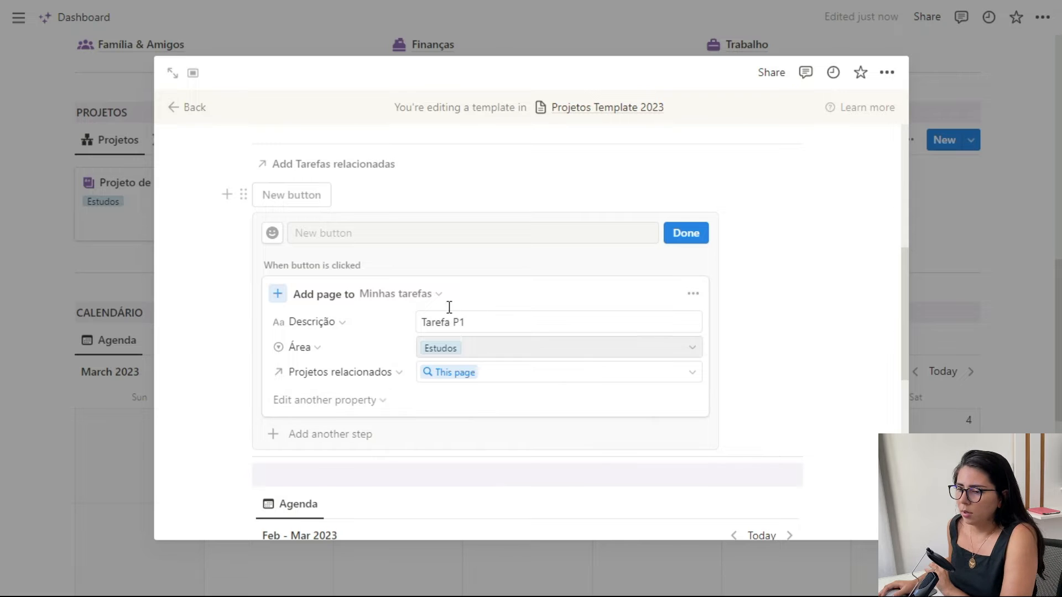
click(693, 293)
click(682, 380)
click(486, 465)
text(2)
- Duplicate the Tarefa P2 page step below itself and set the new copy's Descrição to Tarefa P3
scroll(686, 344, down, 2)
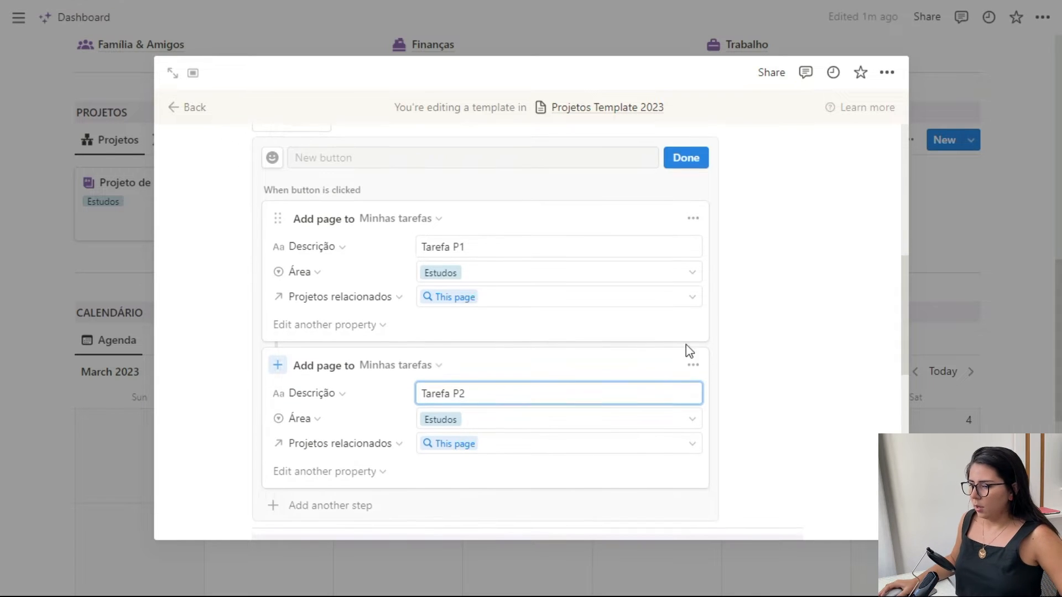
click(693, 362)
click(686, 473)
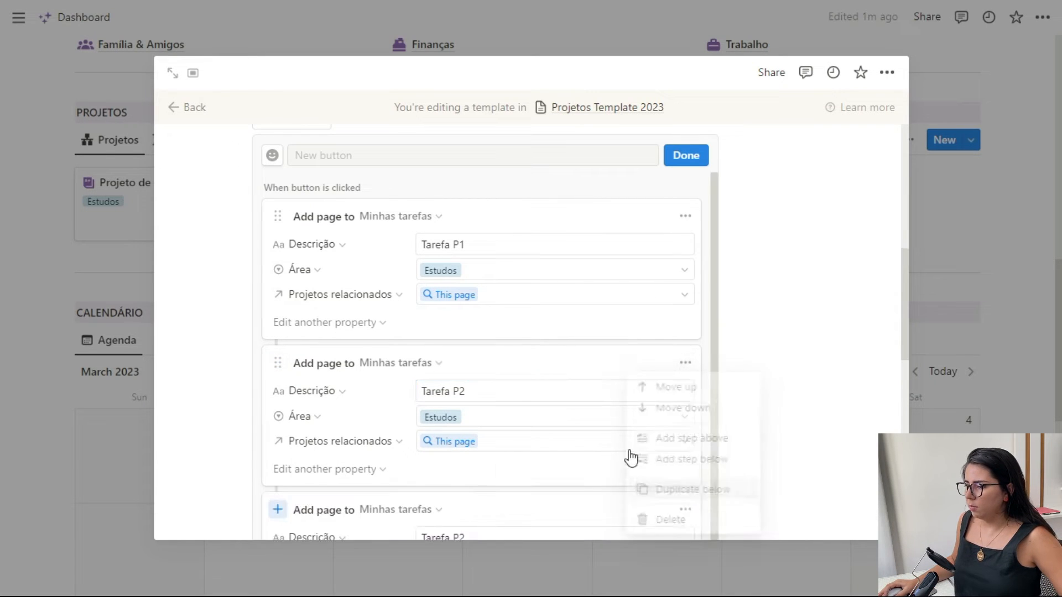
scroll(507, 476, down, 1)
click(484, 487)
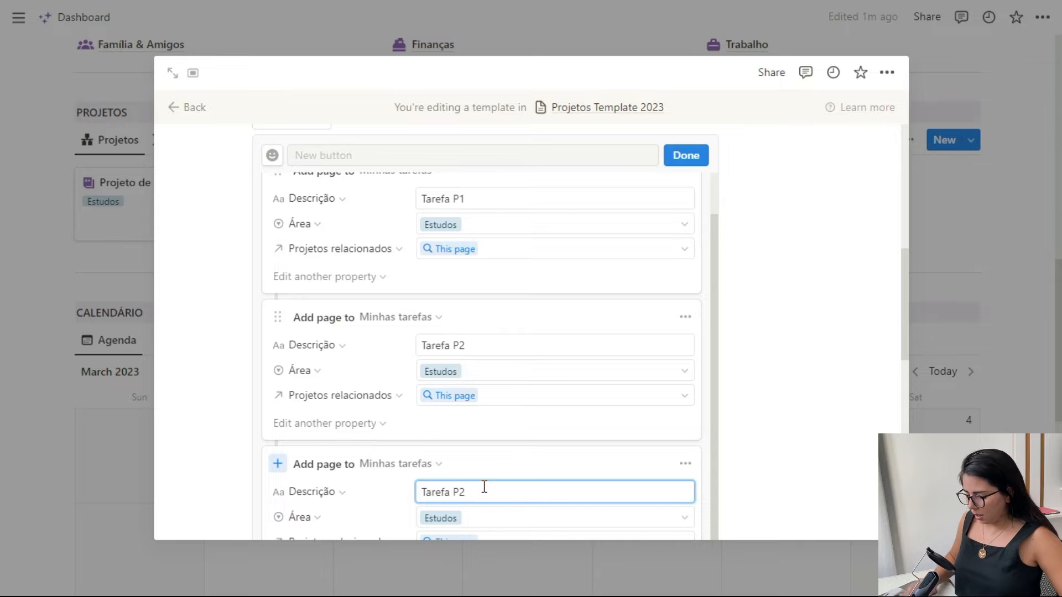
key(BackSpace)
text(3)
- Name the template button Tarefas padrão, give it the purple checklist icon, and finish its configuration
scroll(501, 443, up, 3)
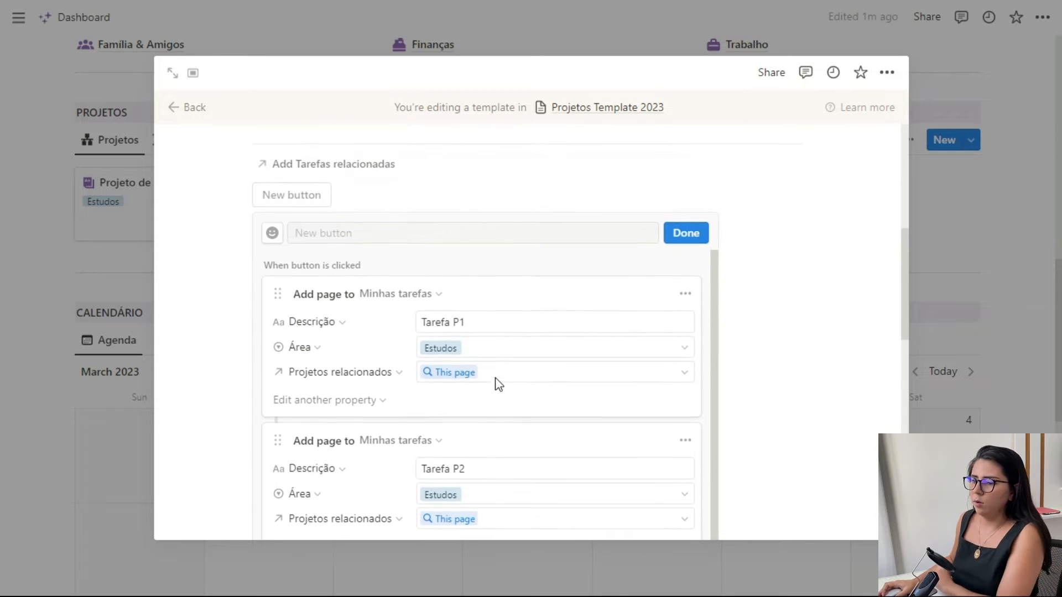
click(355, 232)
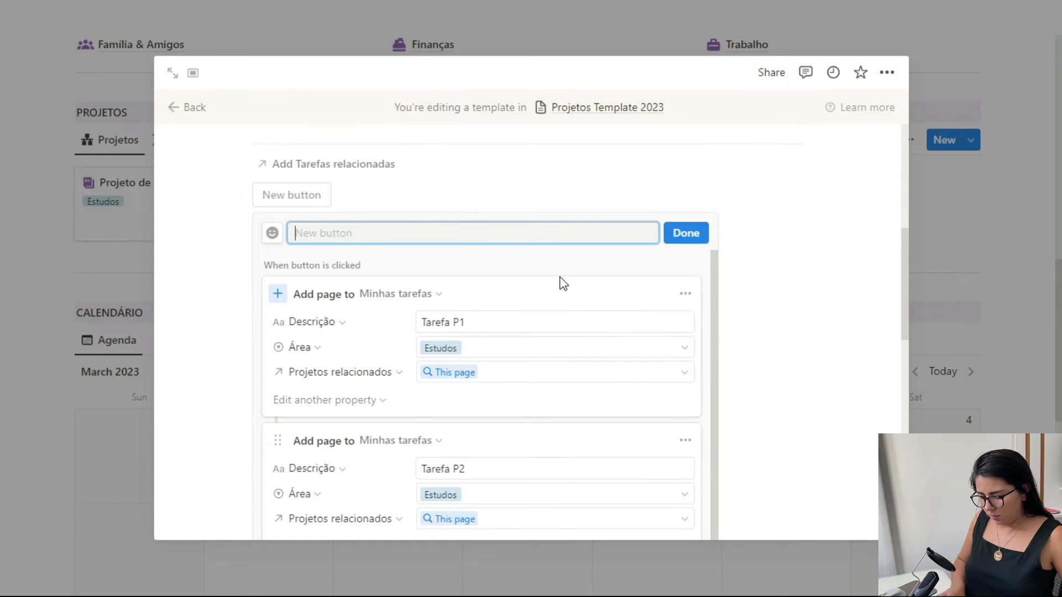
key(Caps_Lock)
text(Tare)
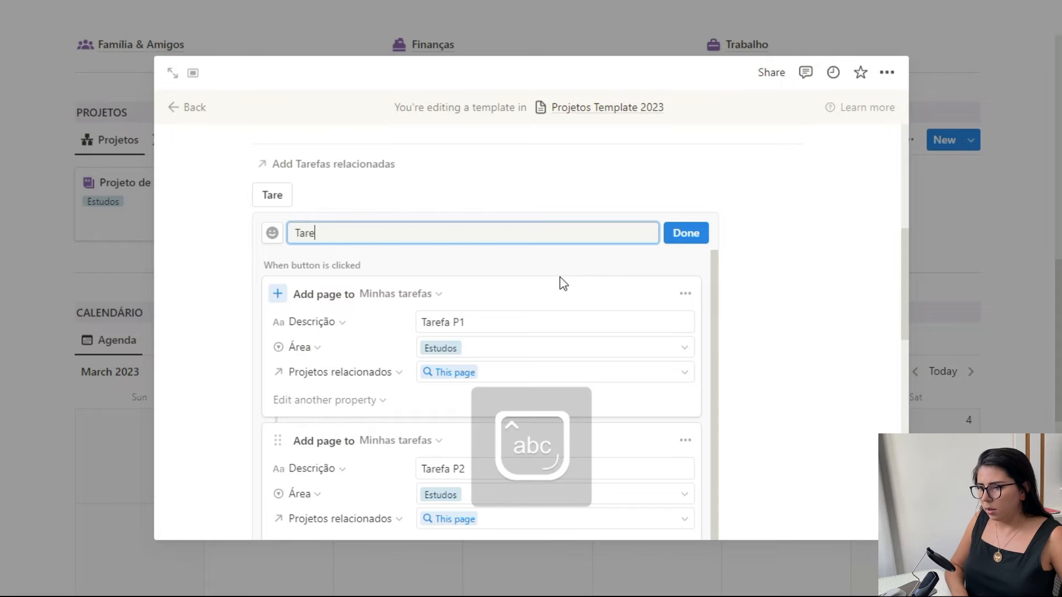
text(fas padrão)
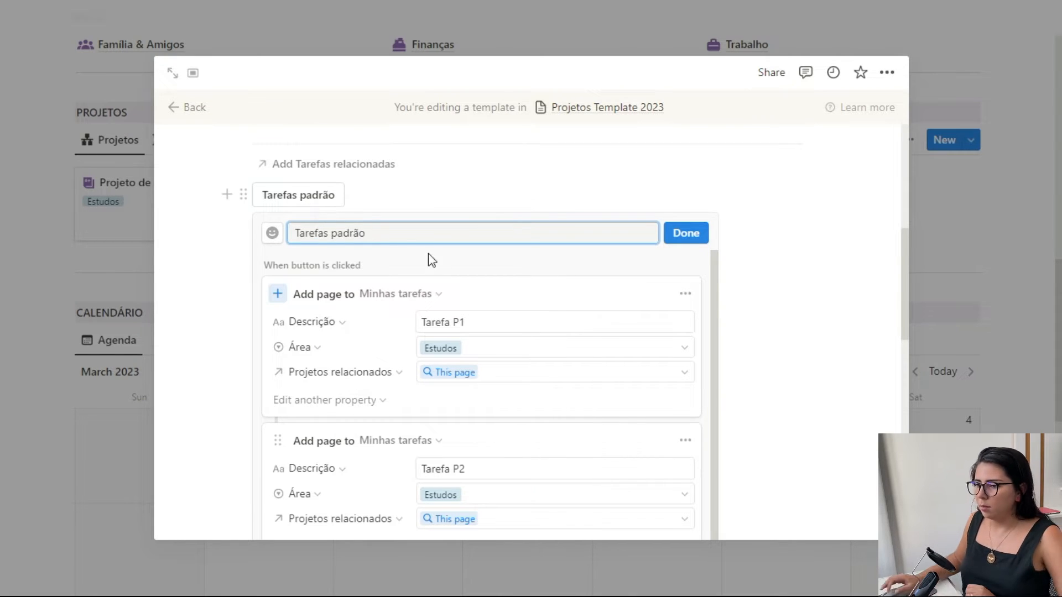
click(272, 234)
mouse_move(284, 358)
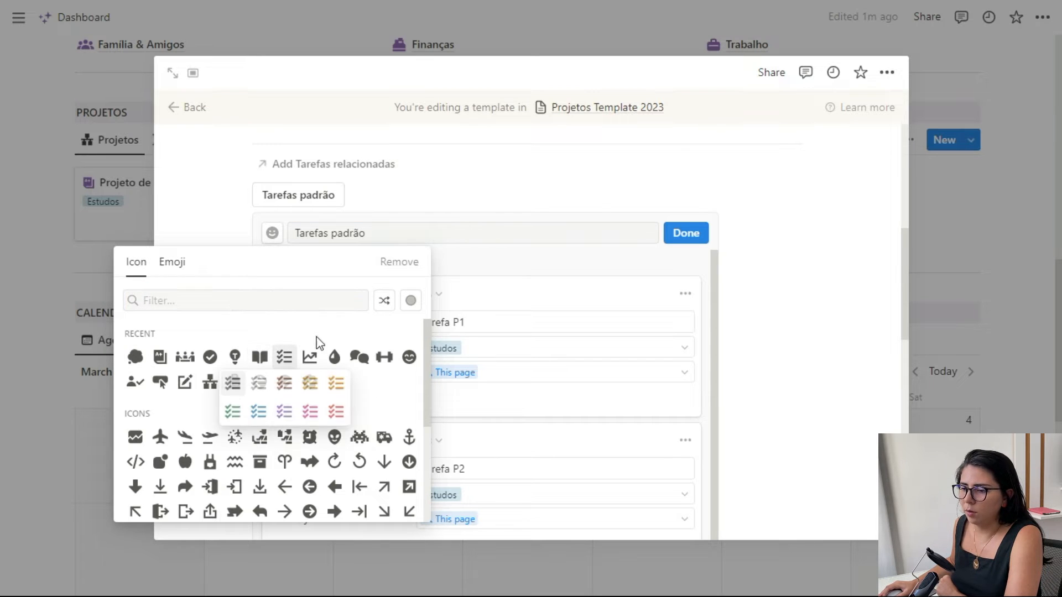
click(278, 430)
click(699, 236)
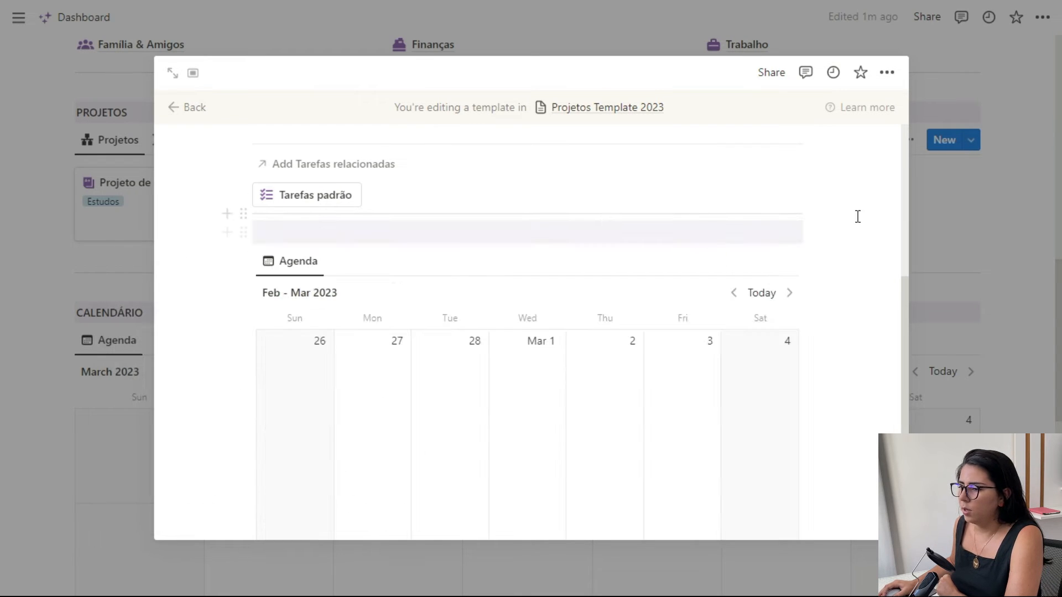
- Close the template editor and delete the Projeto de estudos card from the Projetos gallery
scroll(583, 277, up, 8)
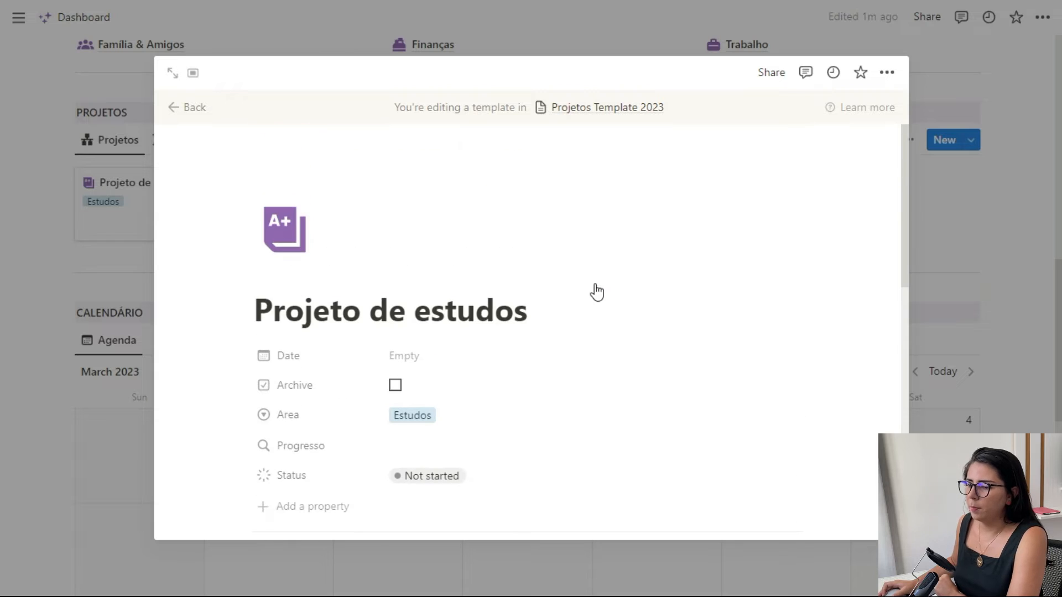
click(918, 303)
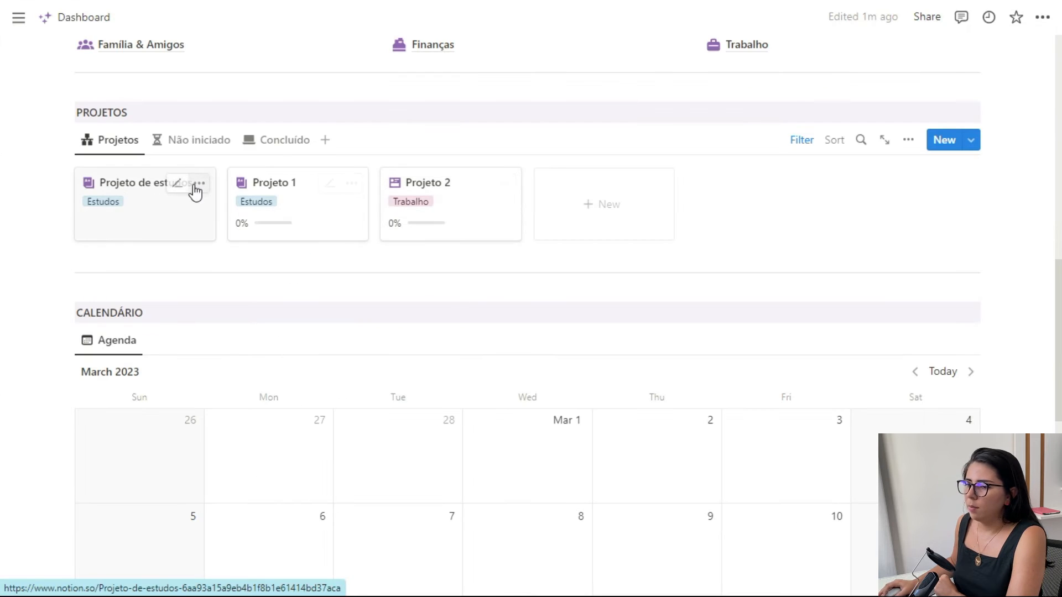
click(200, 184)
click(245, 240)
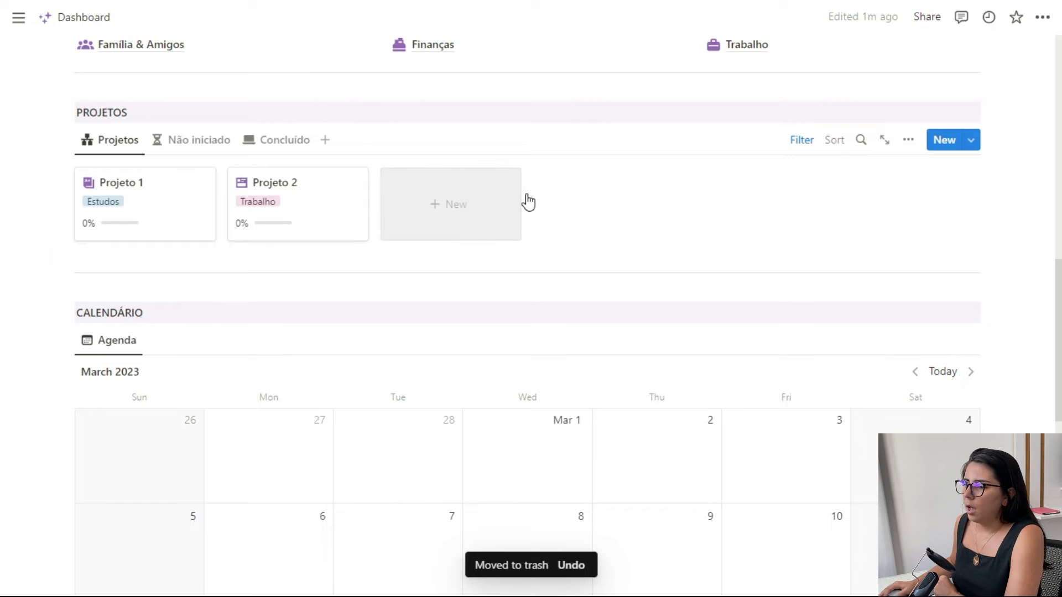
- Create a new page in the Projetos gallery and apply the Projeto de estudos template to it
click(971, 142)
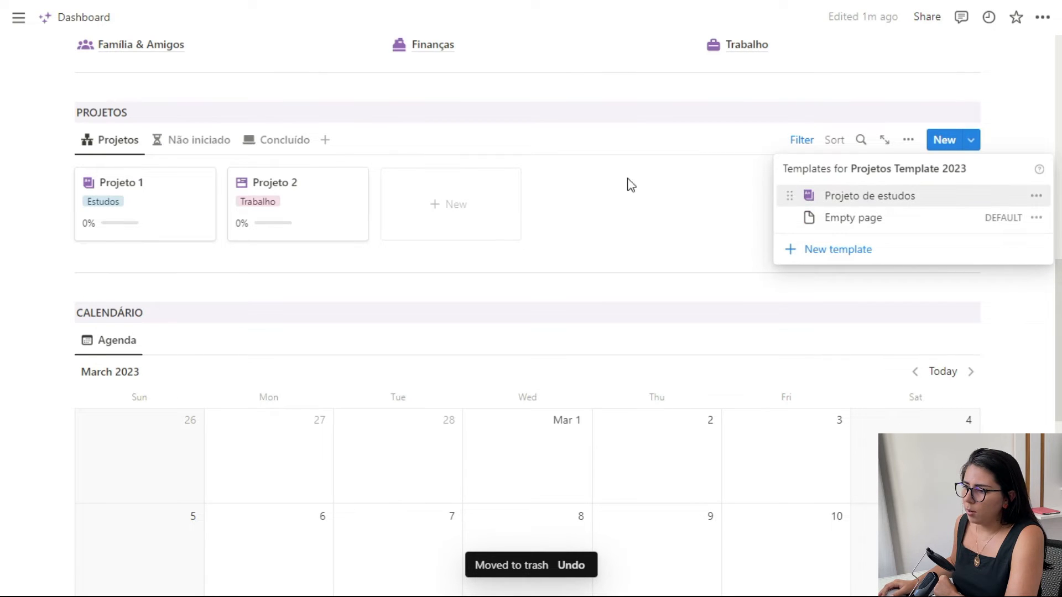
click(432, 219)
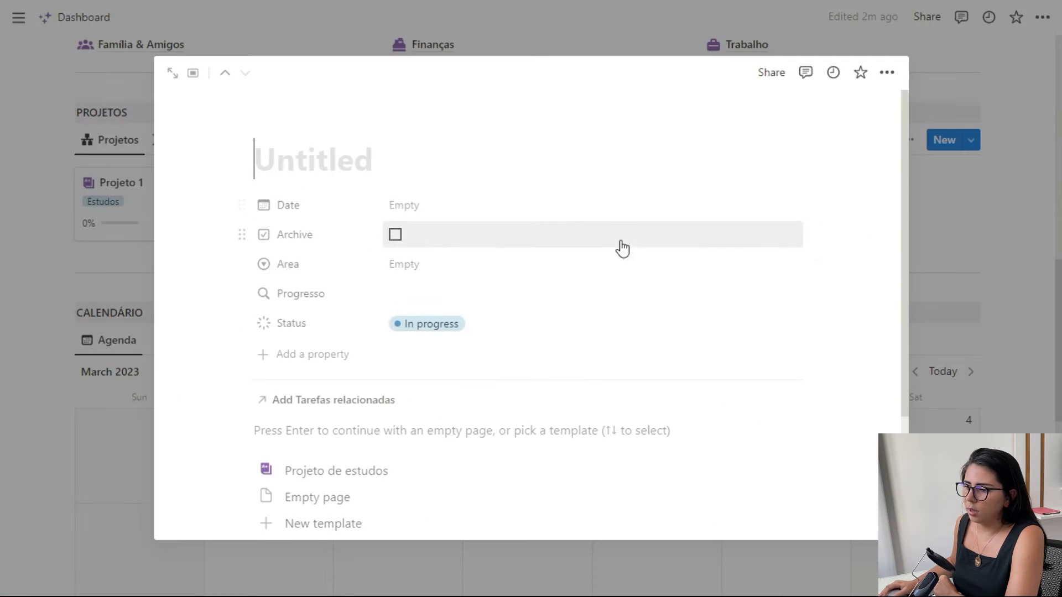
scroll(297, 415, down, 2)
click(311, 395)
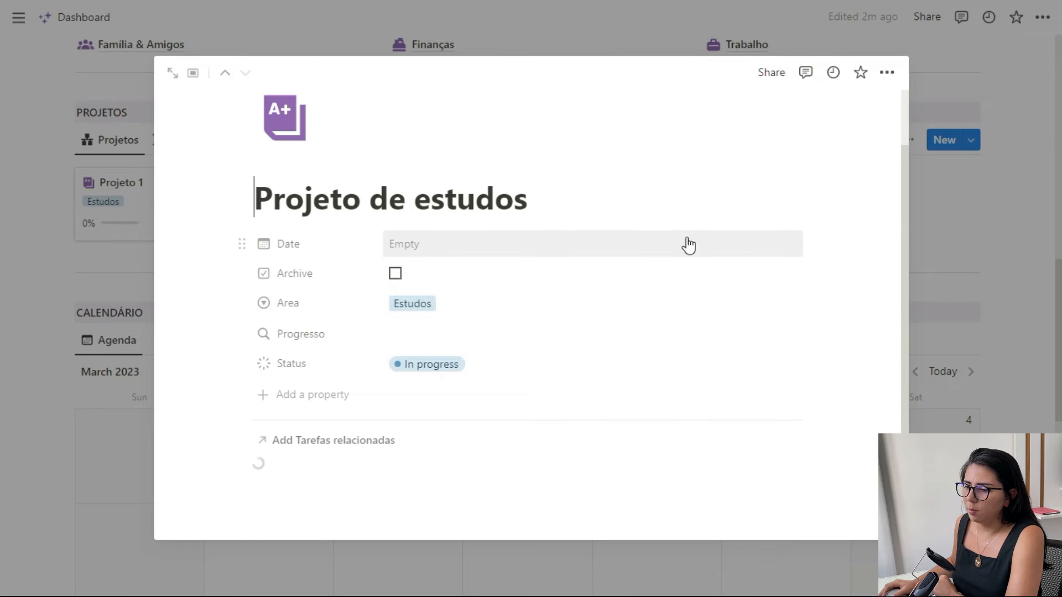
- Run the Tarefas padrão button in the new project and check its Tarefas relacionadas list
scroll(689, 244, down, 5)
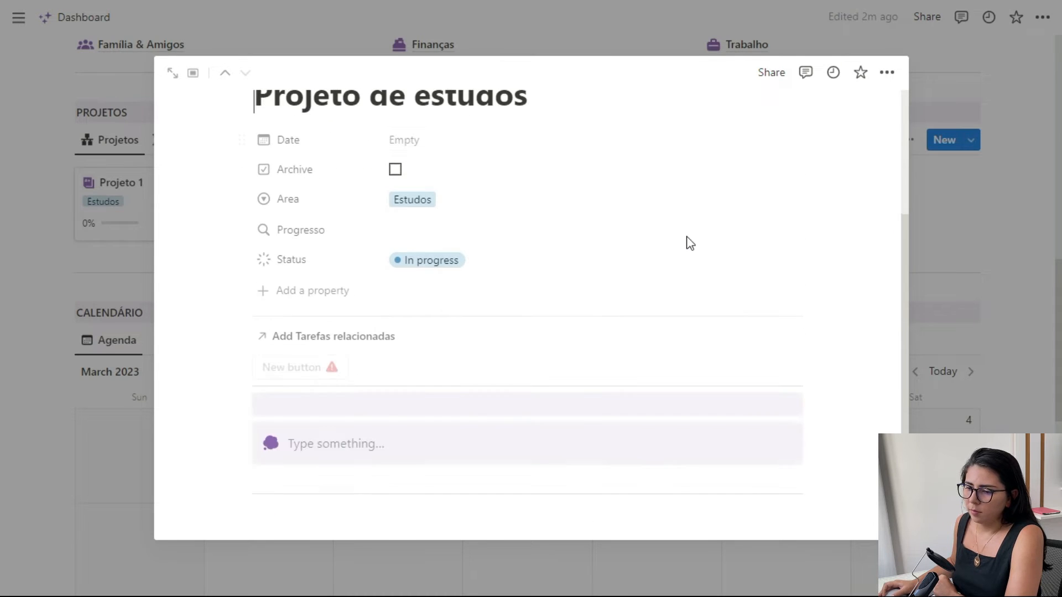
scroll(686, 241, down, 3)
scroll(685, 240, up, 3)
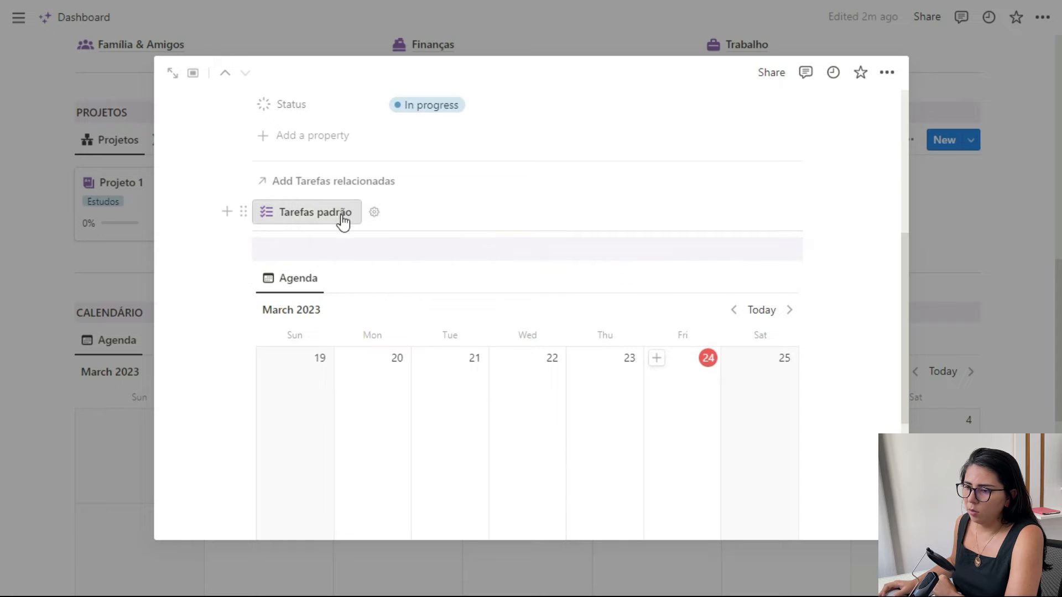
scroll(526, 244, down, 3)
scroll(526, 239, up, 7)
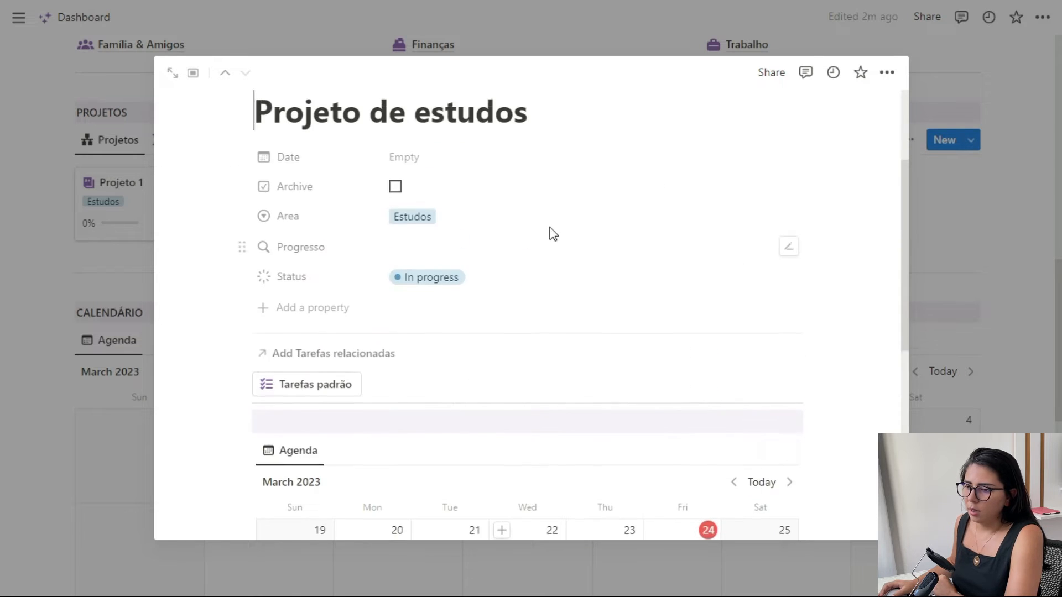
click(303, 446)
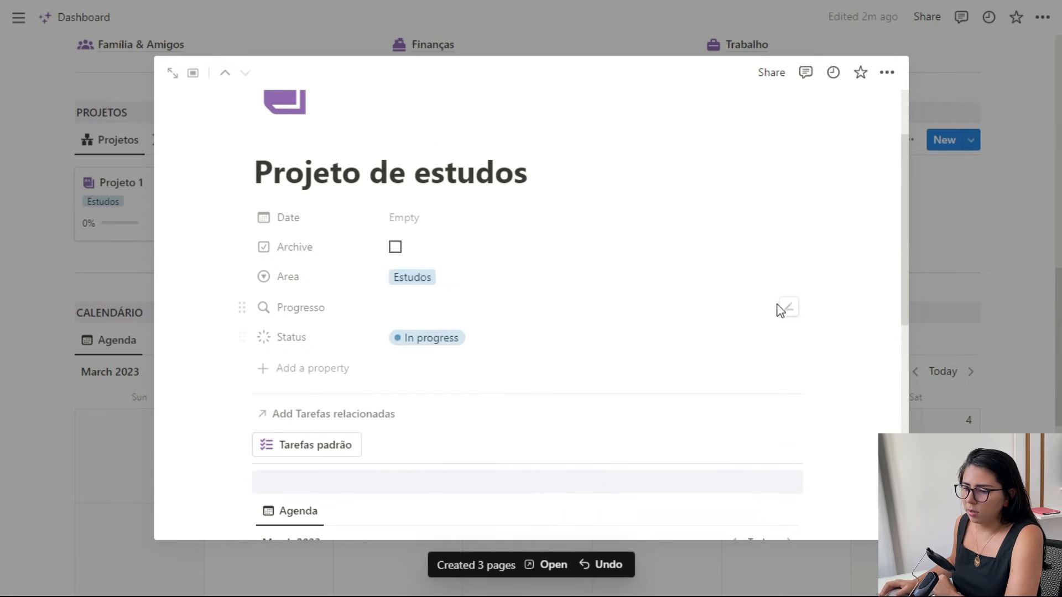
scroll(706, 244, down, 2)
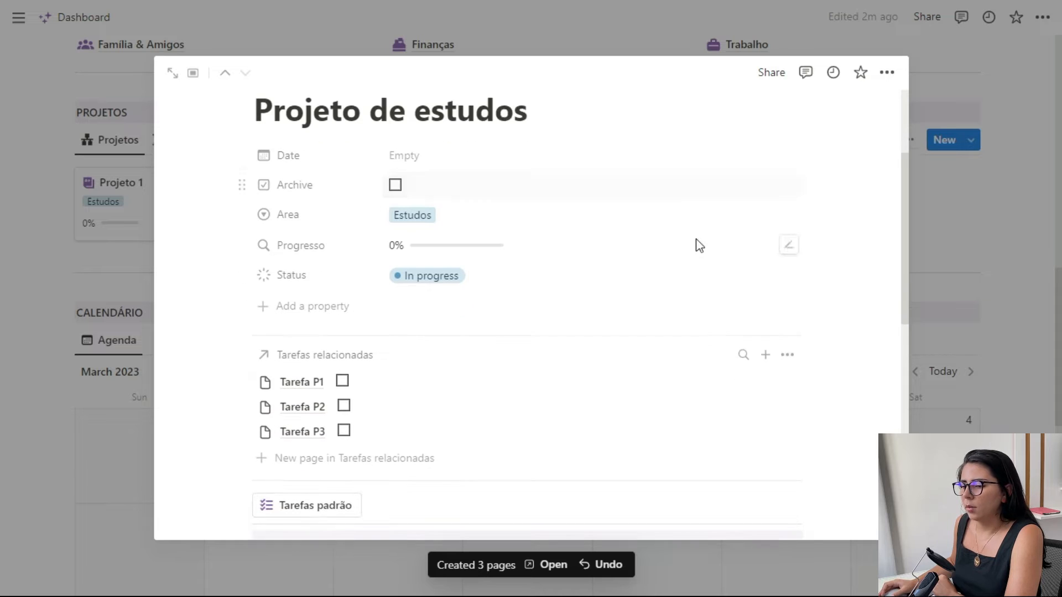
scroll(396, 218, up, 2)
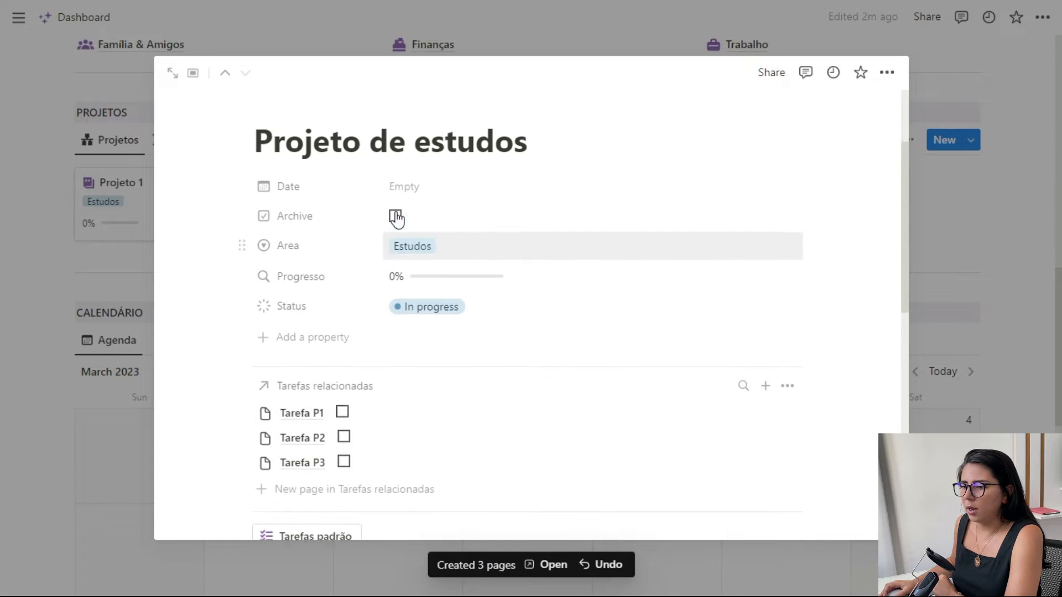
- Return to the dashboard's task inbox and apply the Nova tarefa template to Tarefa P3, Tarefa P2 and Tarefa P1
click(980, 326)
scroll(655, 270, up, 10)
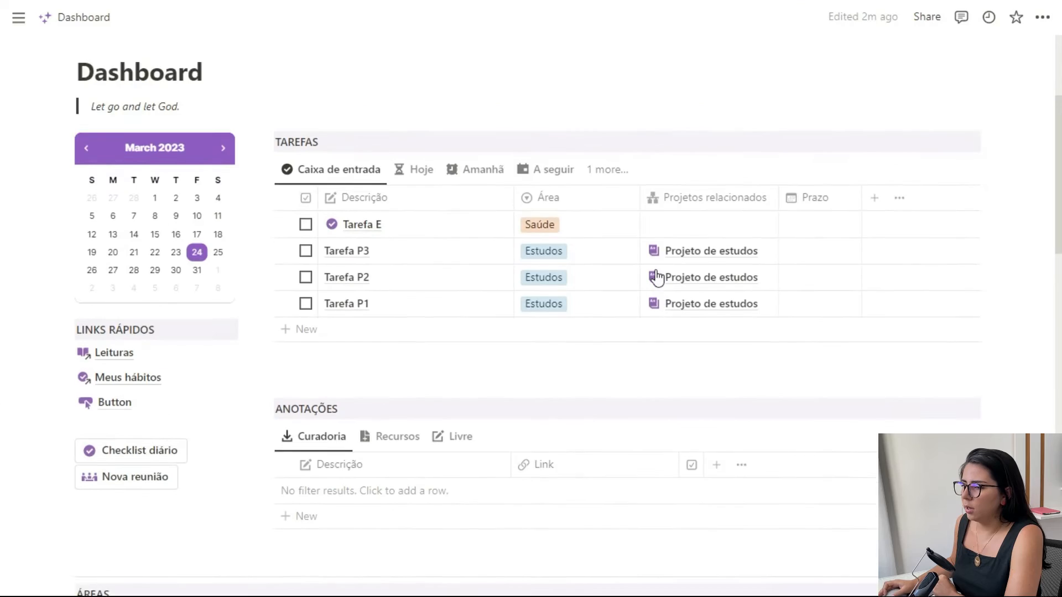
scroll(657, 278, down, 4)
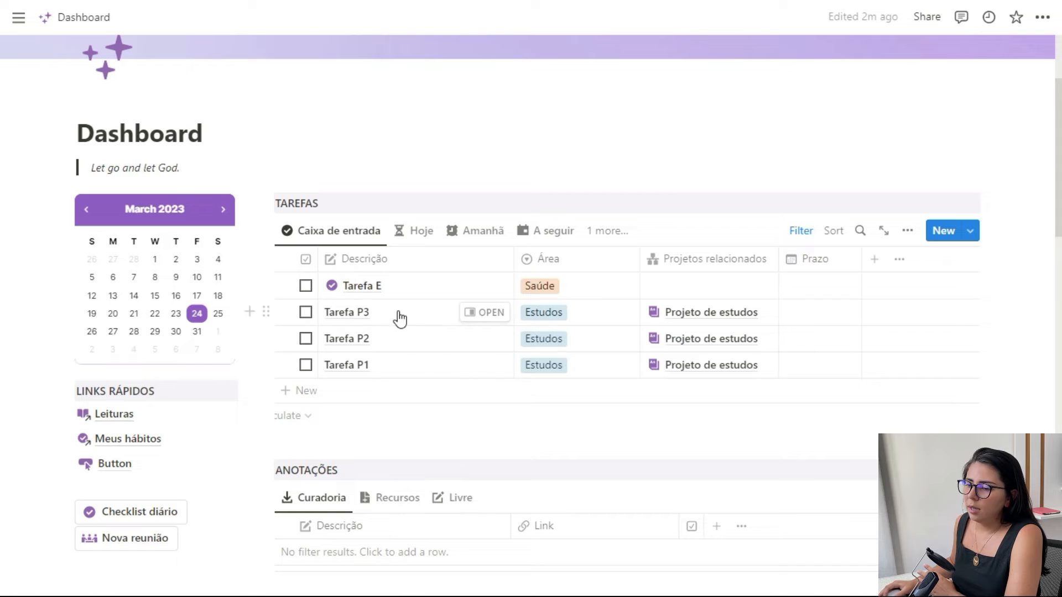
click(489, 318)
click(627, 377)
click(480, 338)
click(618, 381)
click(486, 365)
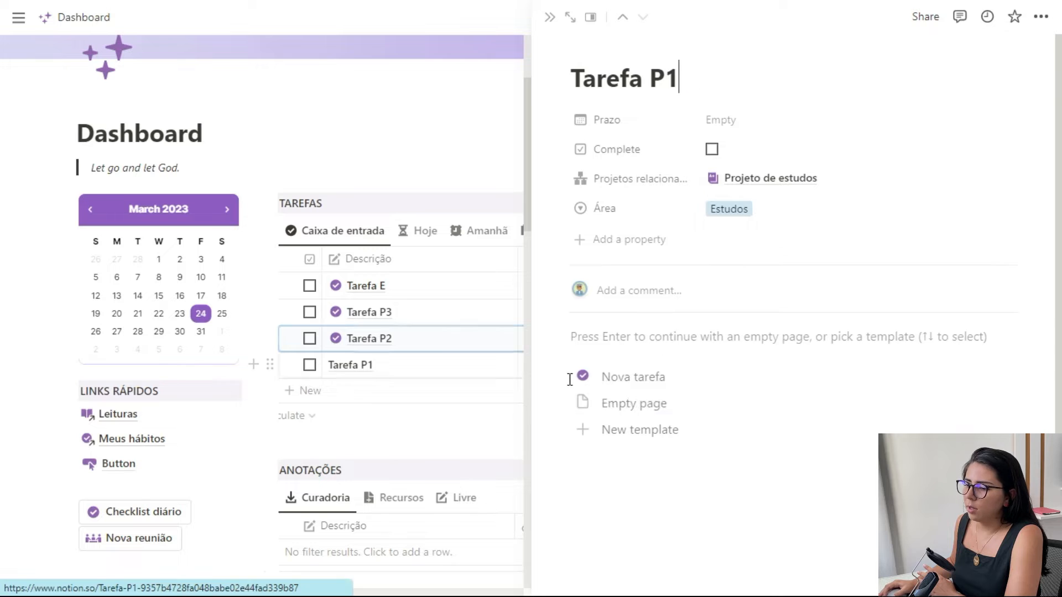
click(609, 382)
click(550, 17)
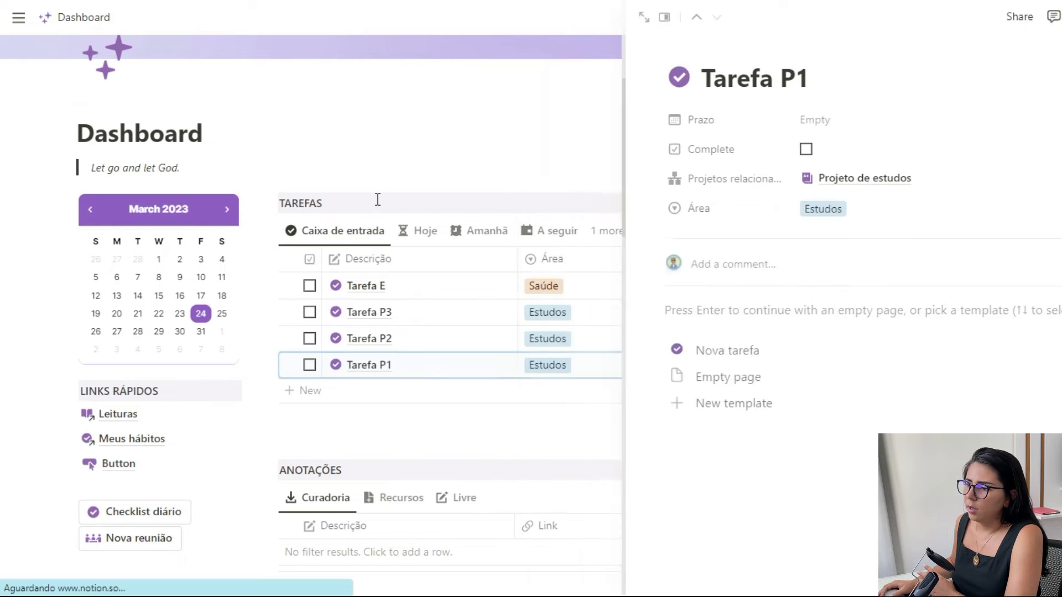
- On the Finanças page, create a NOVO GANHO entry, examine its properties, and delete the entry
scroll(344, 345, down, 3)
scroll(344, 345, down, 5)
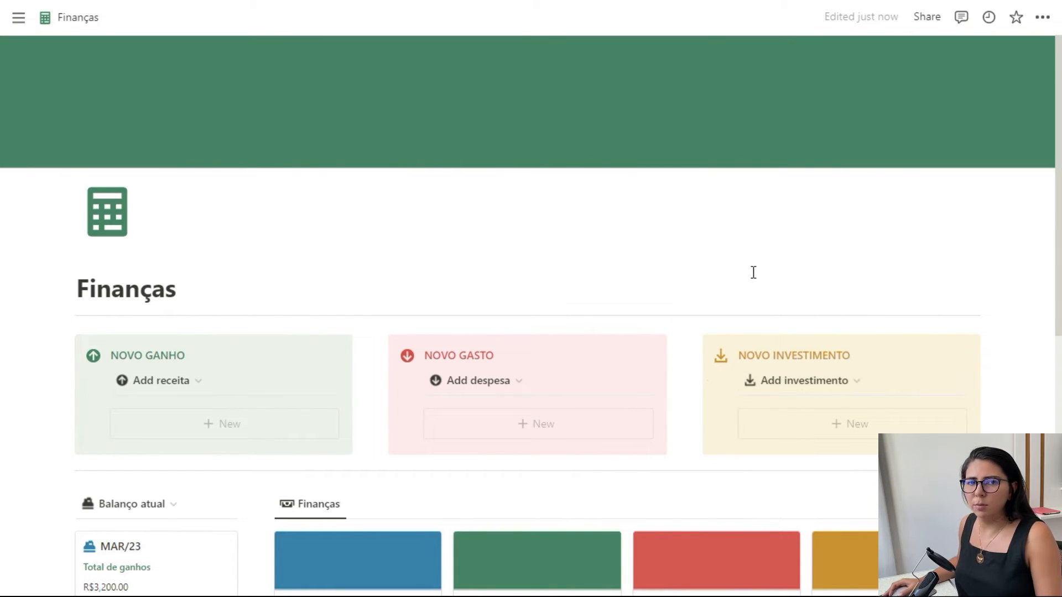
click(204, 435)
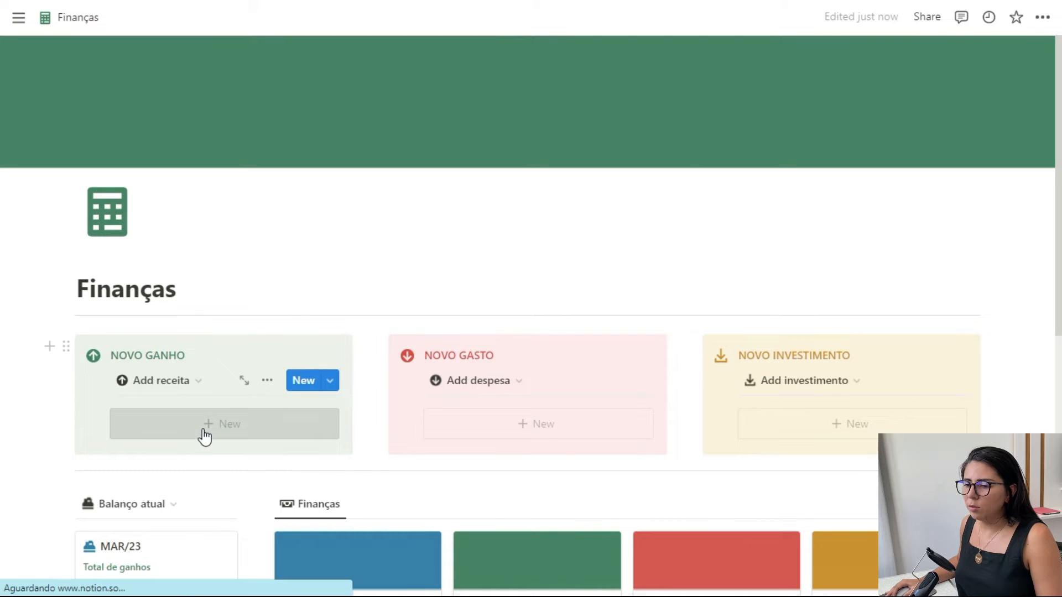
scroll(449, 252, down, 2)
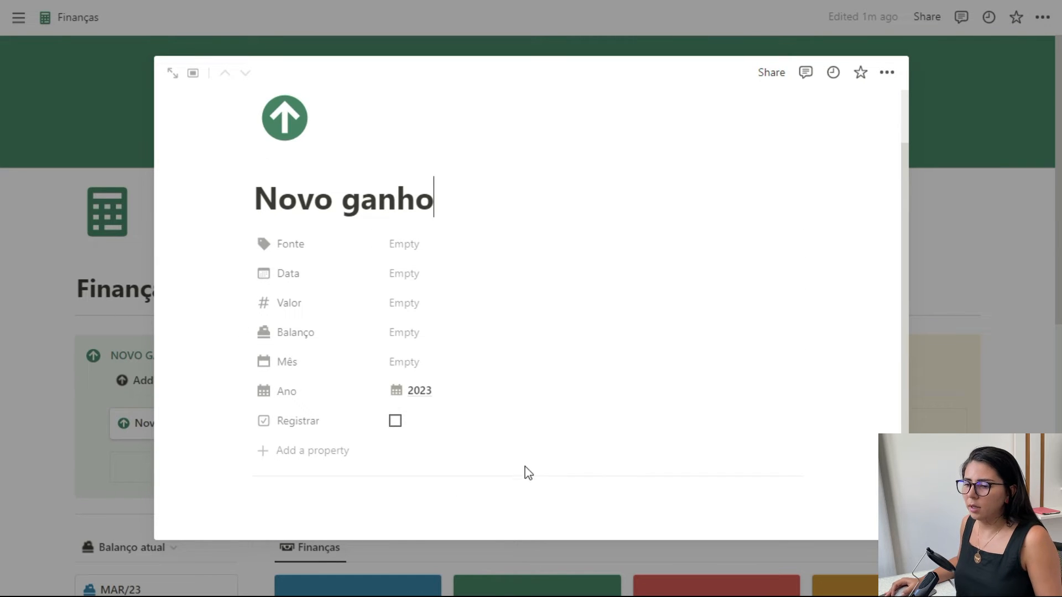
click(939, 270)
click(322, 425)
- Insert a button block directly under the divider below the Finanças title
click(50, 316)
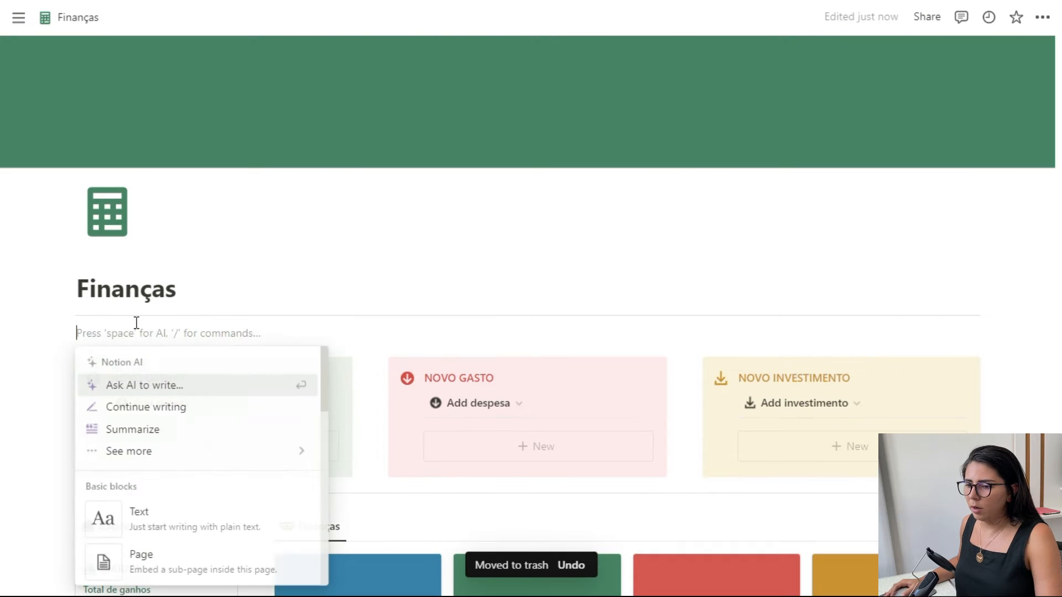
click(141, 332)
text(/bu)
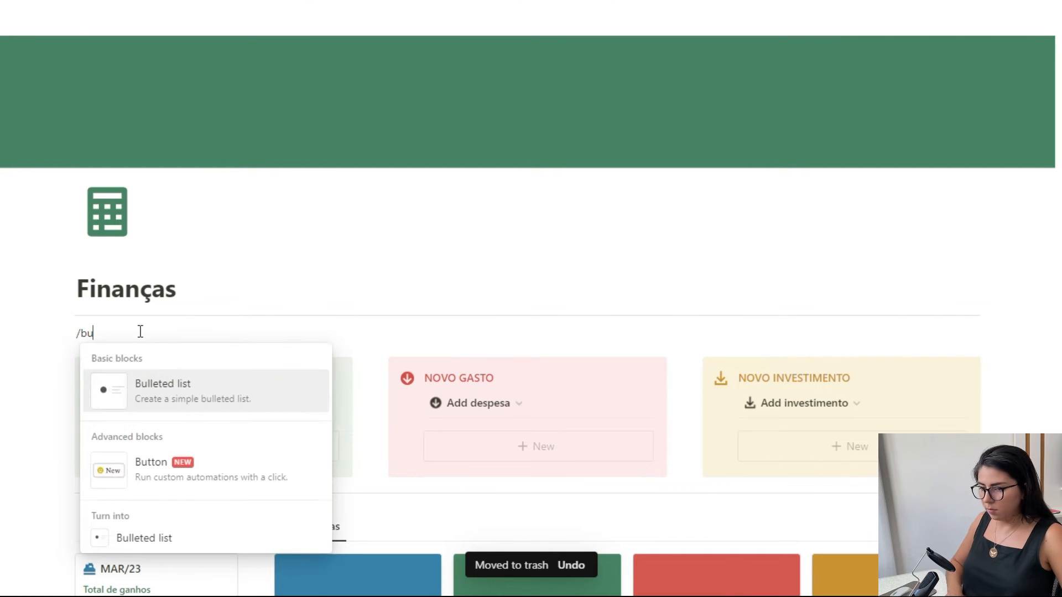
click(152, 462)
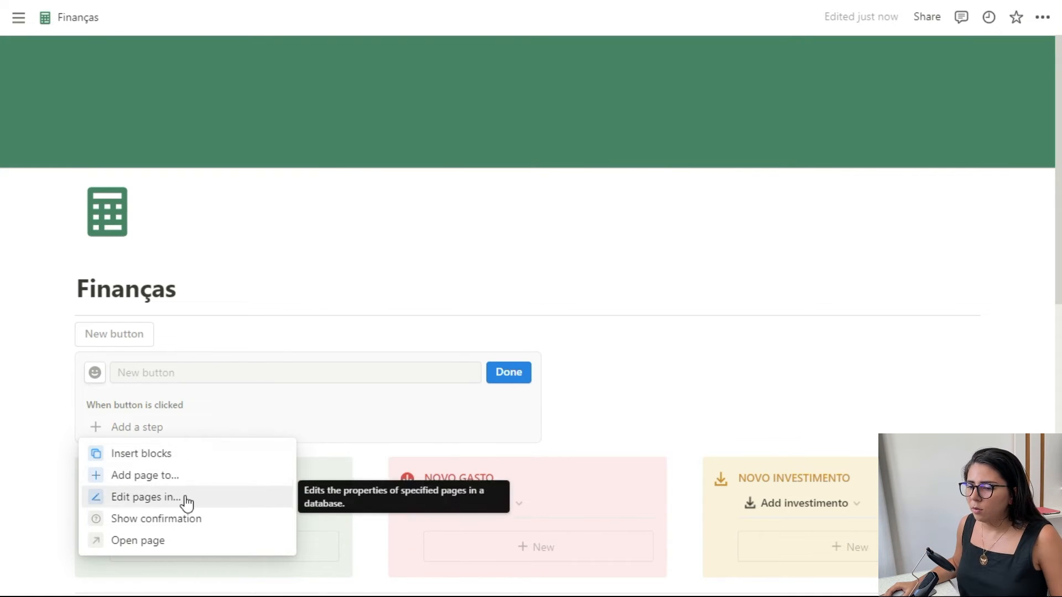
- Add an action to the new button that adds a page to [DB - GANHOS] with Descrição set to Novo ganho
click(178, 475)
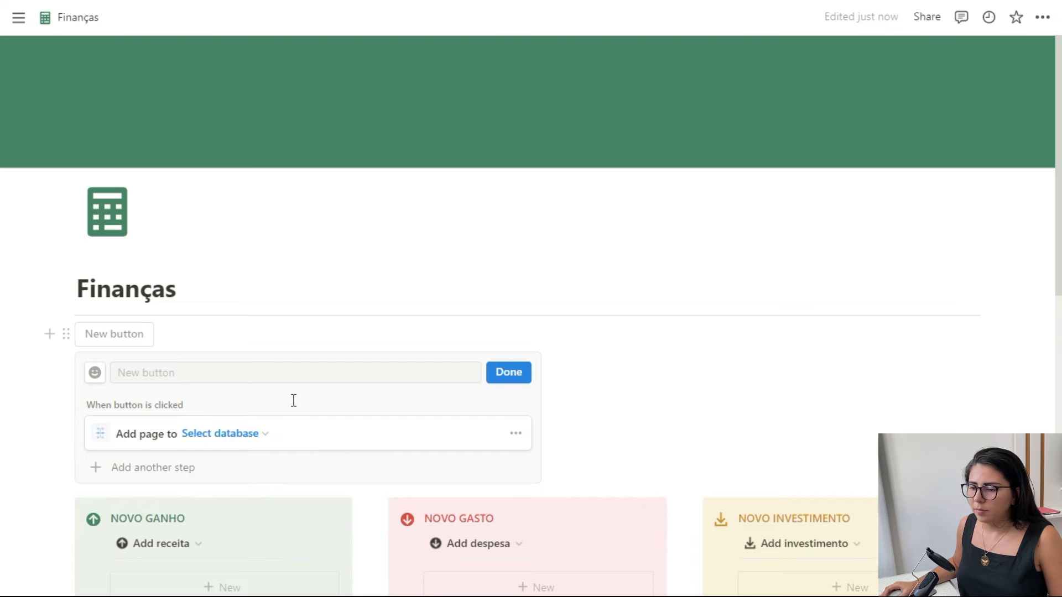
scroll(294, 398, down, 3)
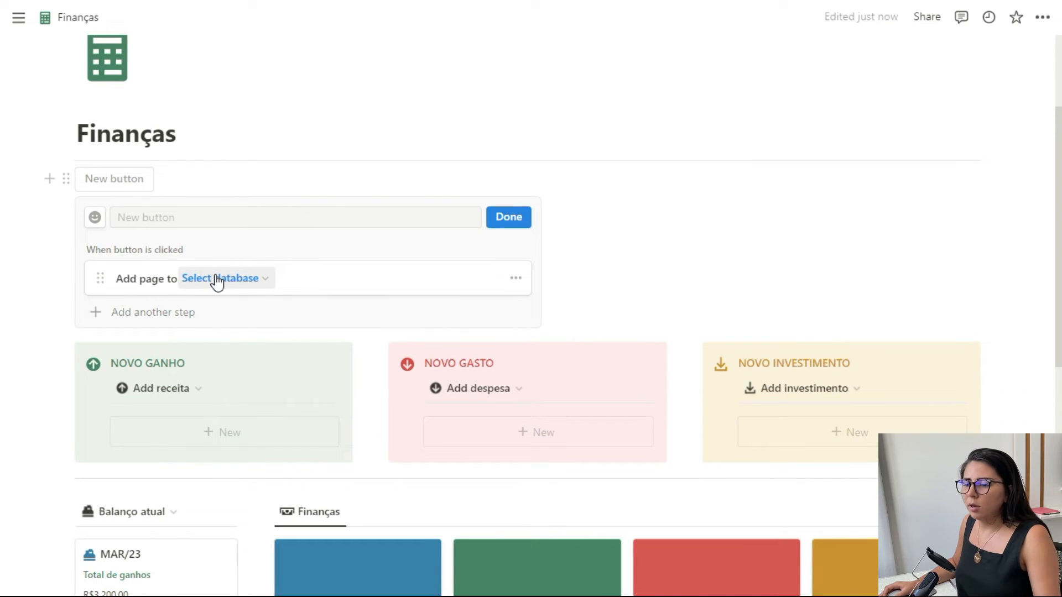
click(218, 280)
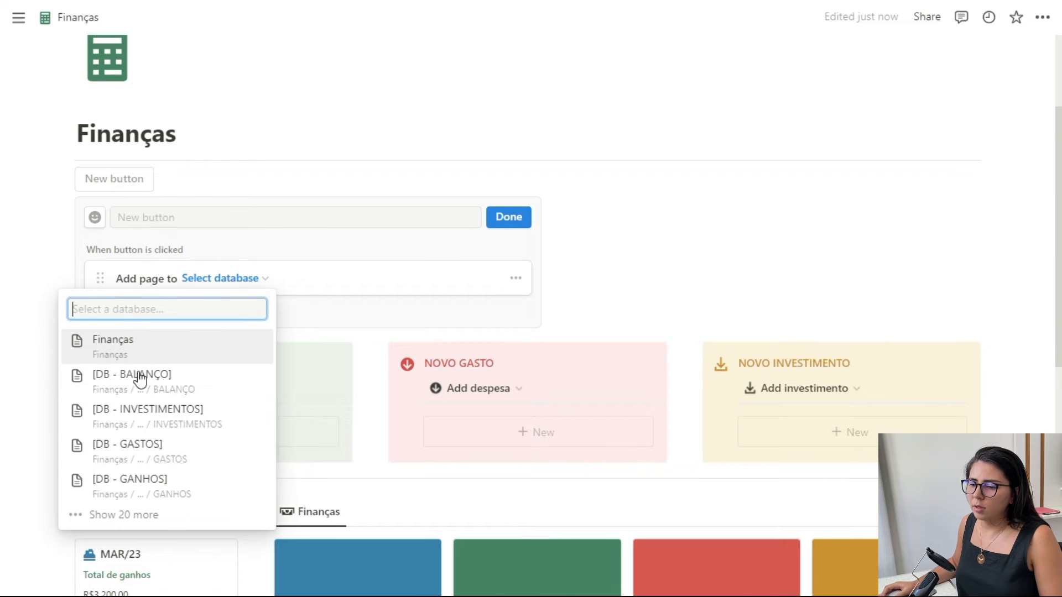
click(128, 488)
click(212, 310)
text(Novo ganho)
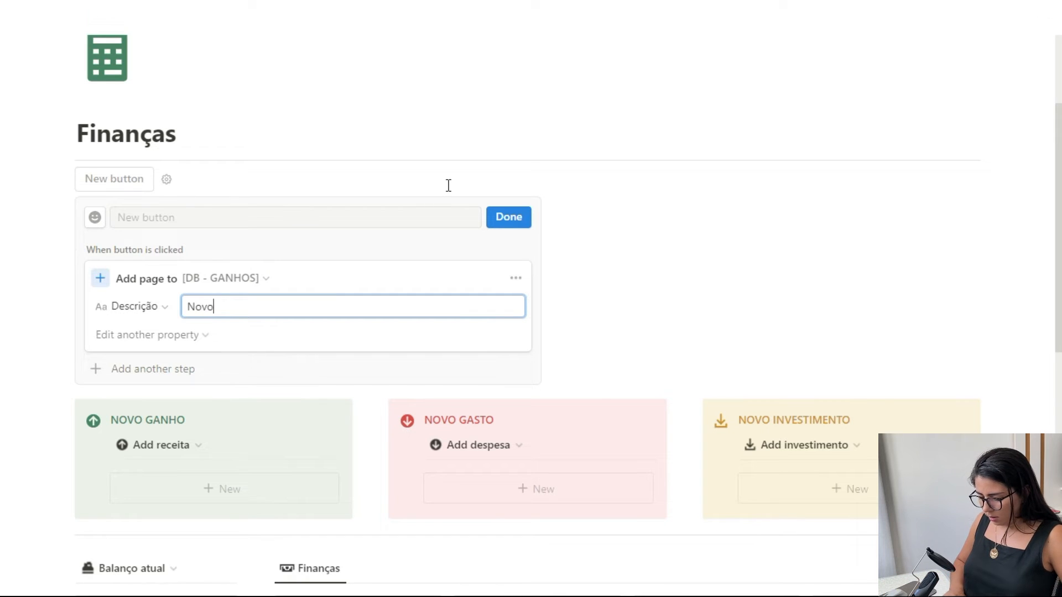
- Set the new page's Fonte to Salário and its Valor to 3000 in the button action
click(152, 336)
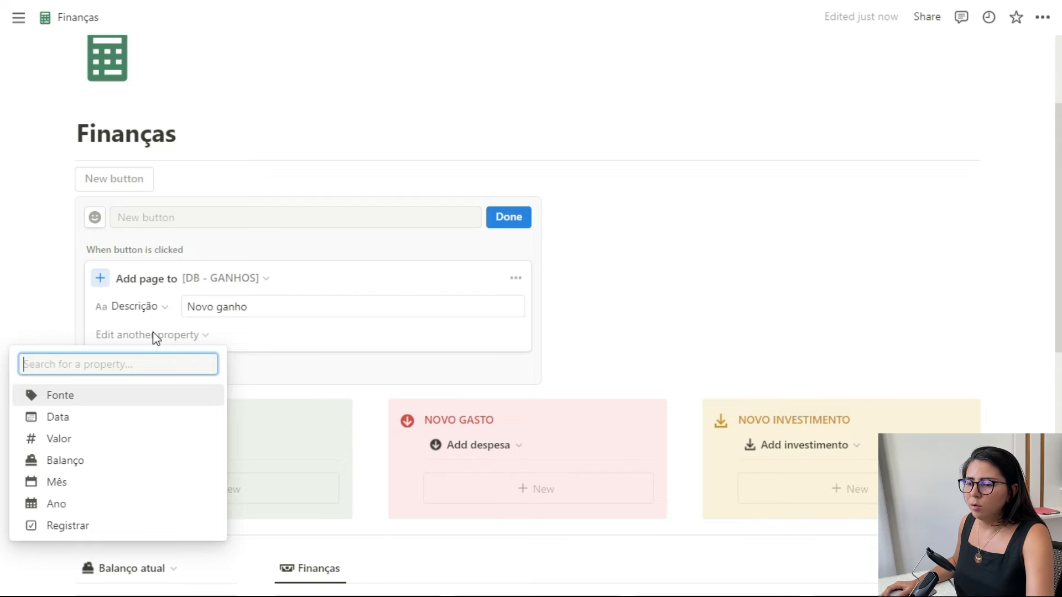
click(145, 400)
click(291, 335)
click(379, 501)
click(221, 356)
click(151, 366)
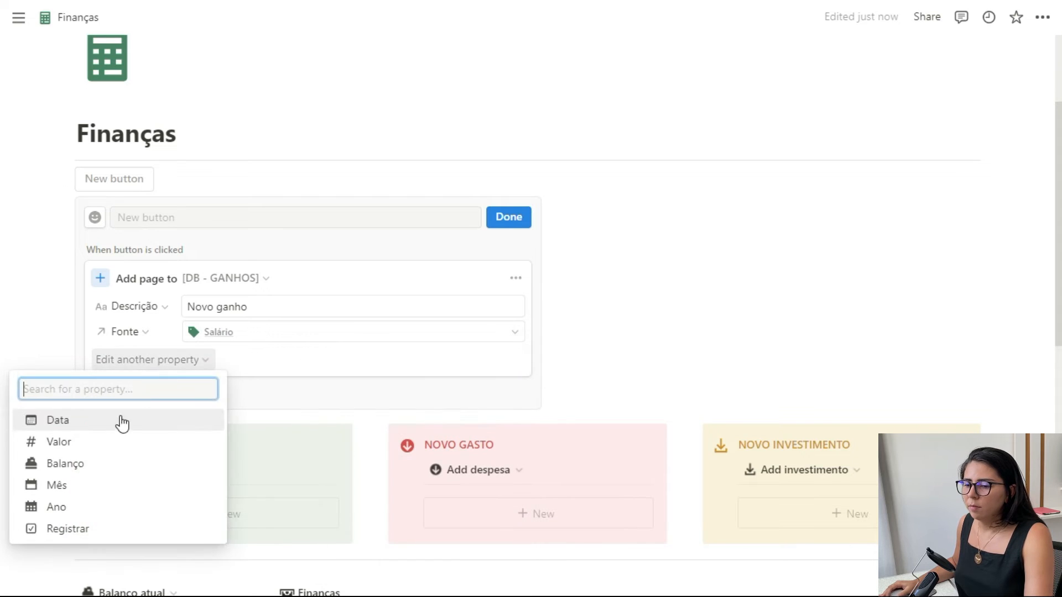
click(78, 442)
text(3000)
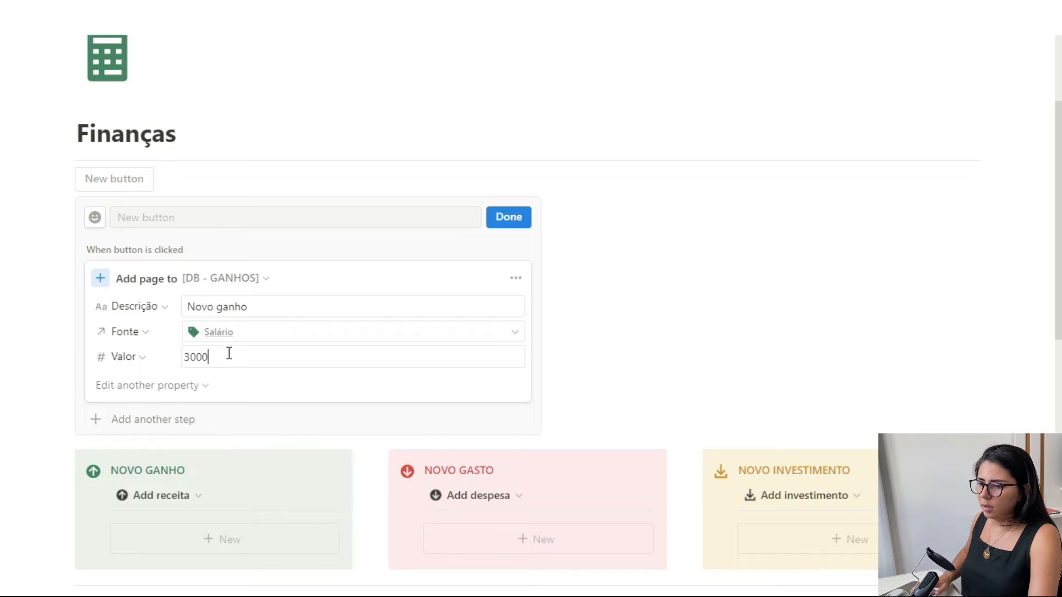
- Add the Ano property to the button action and set it to 2023
click(158, 387)
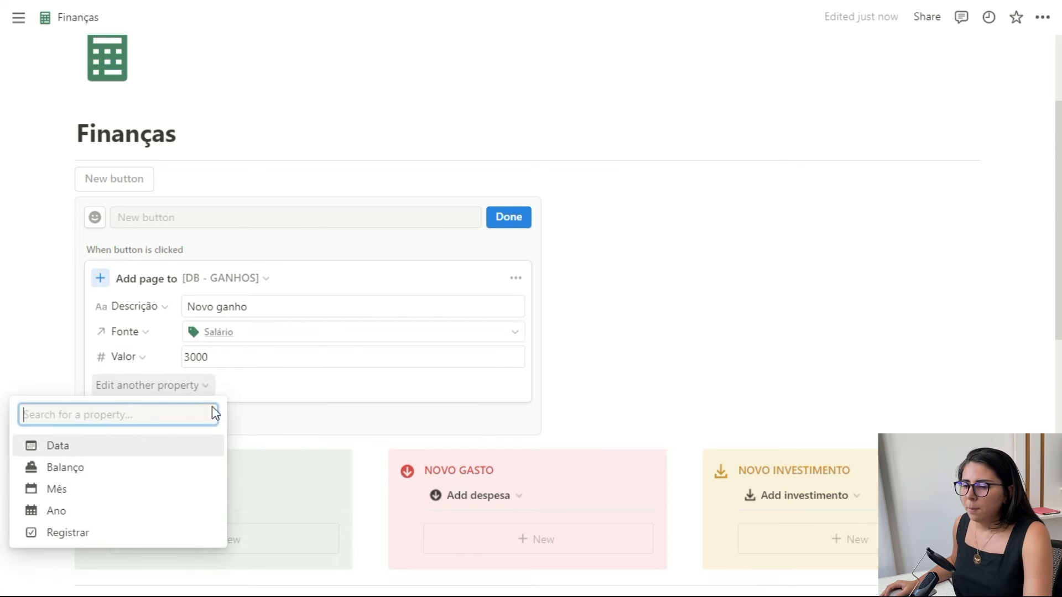
click(97, 510)
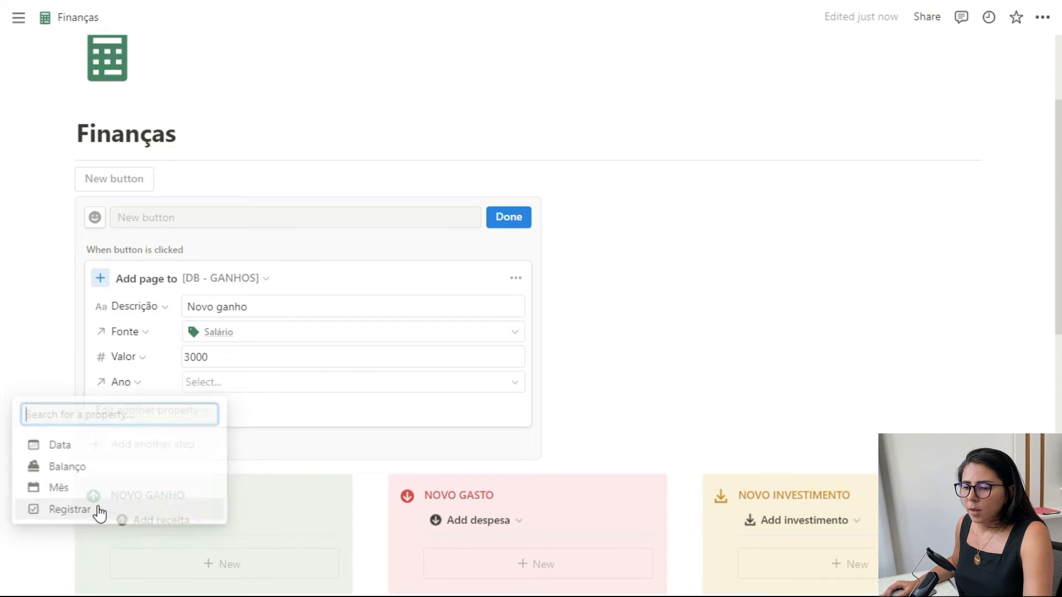
click(254, 383)
click(370, 479)
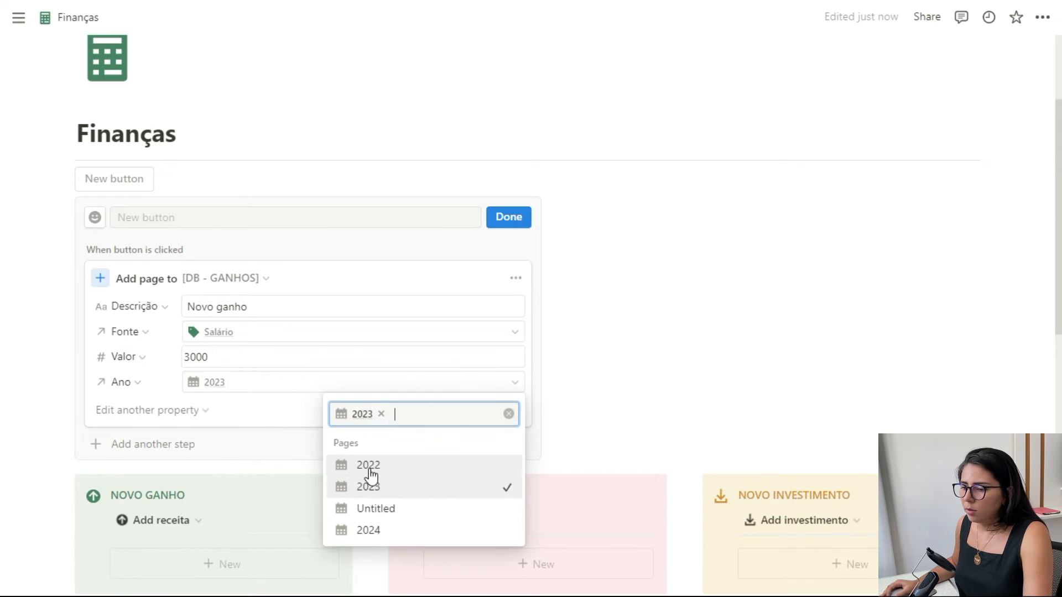
click(155, 412)
- Add the Data property with the value Today to the Salário button's action and finish editing the button
click(149, 414)
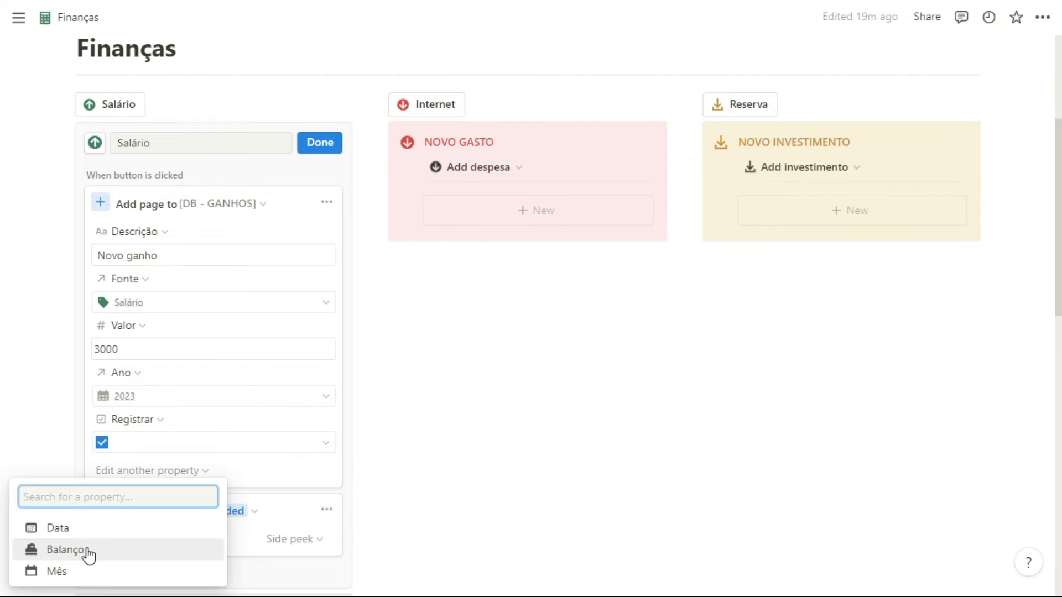
click(97, 532)
click(221, 488)
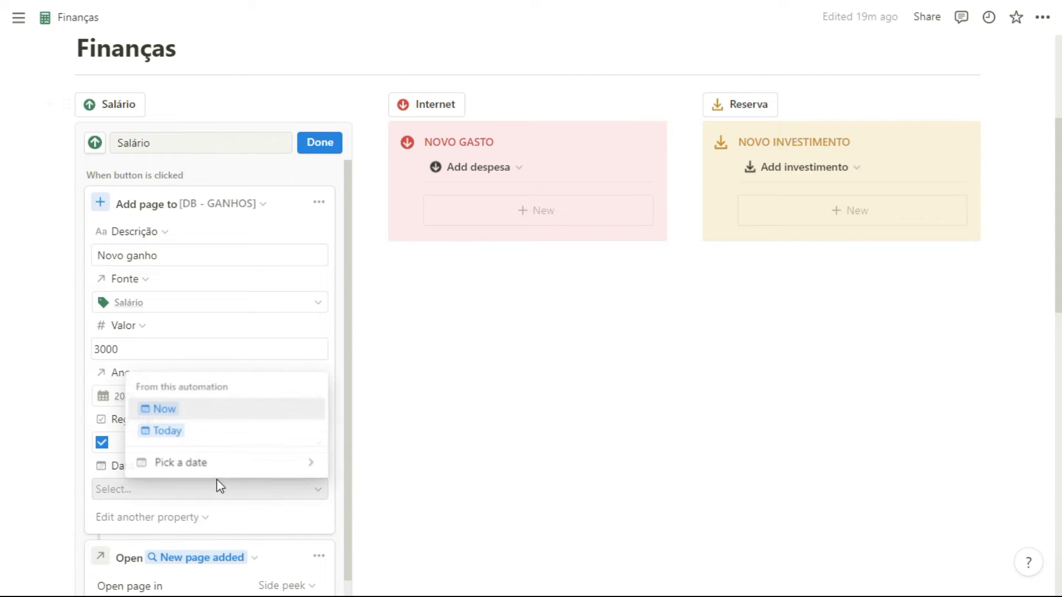
click(173, 437)
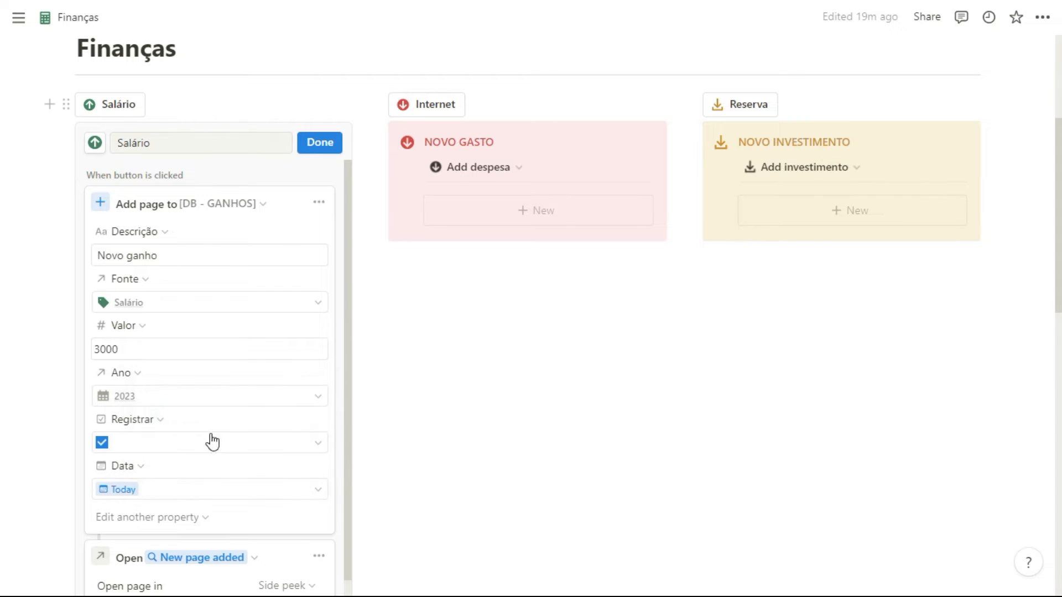
click(319, 142)
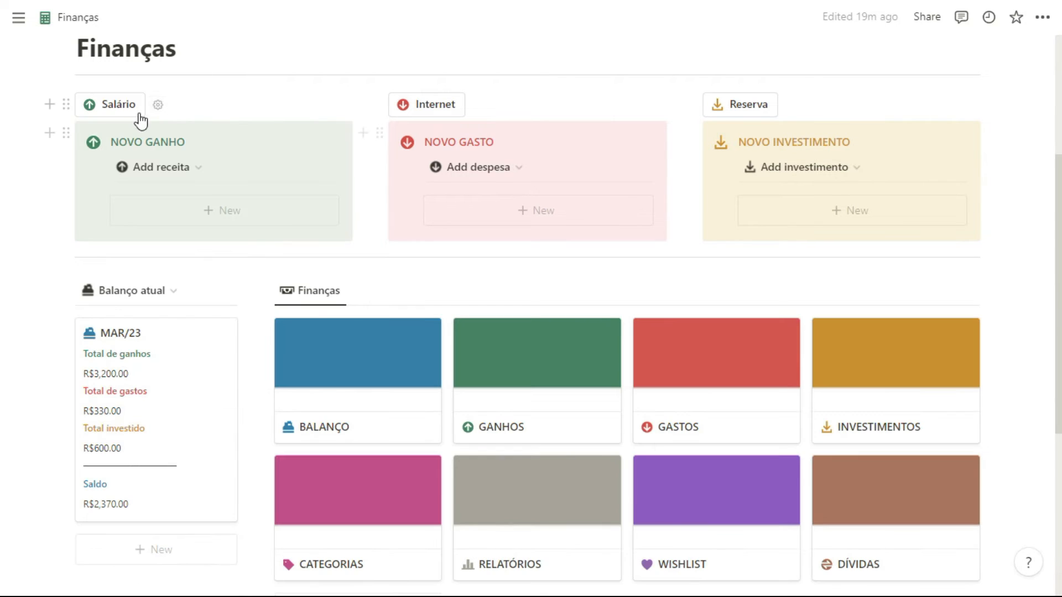
- Run the Salário button and link the new record's Balanço to MAR/23
click(102, 107)
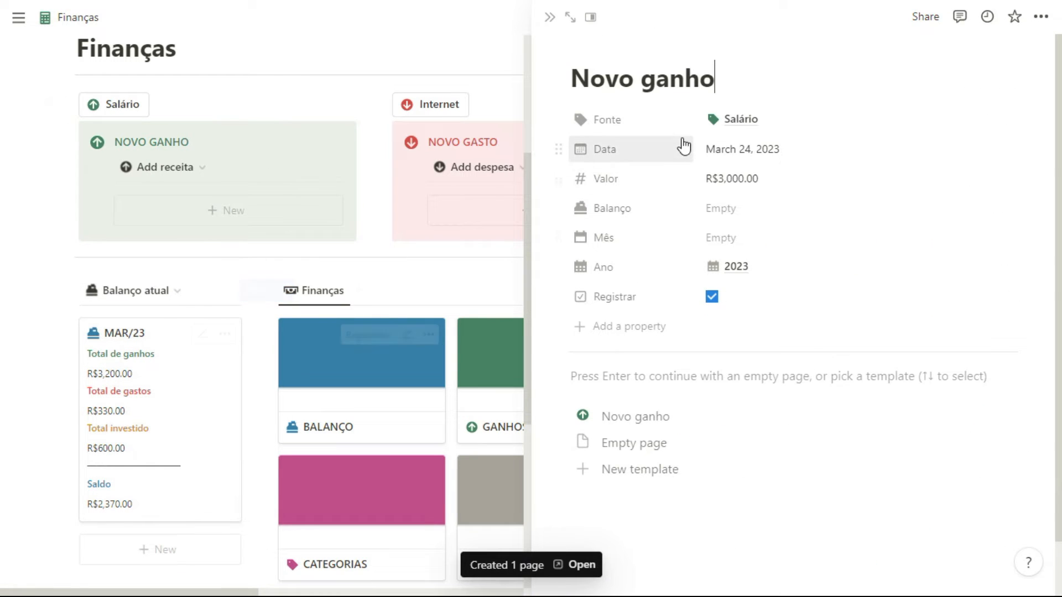
click(740, 209)
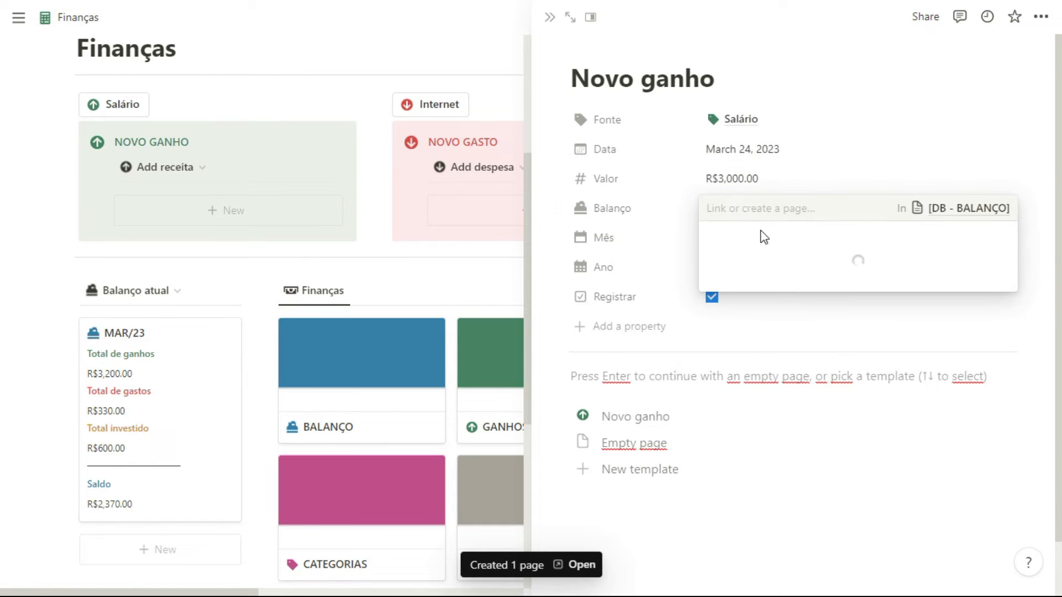
click(747, 384)
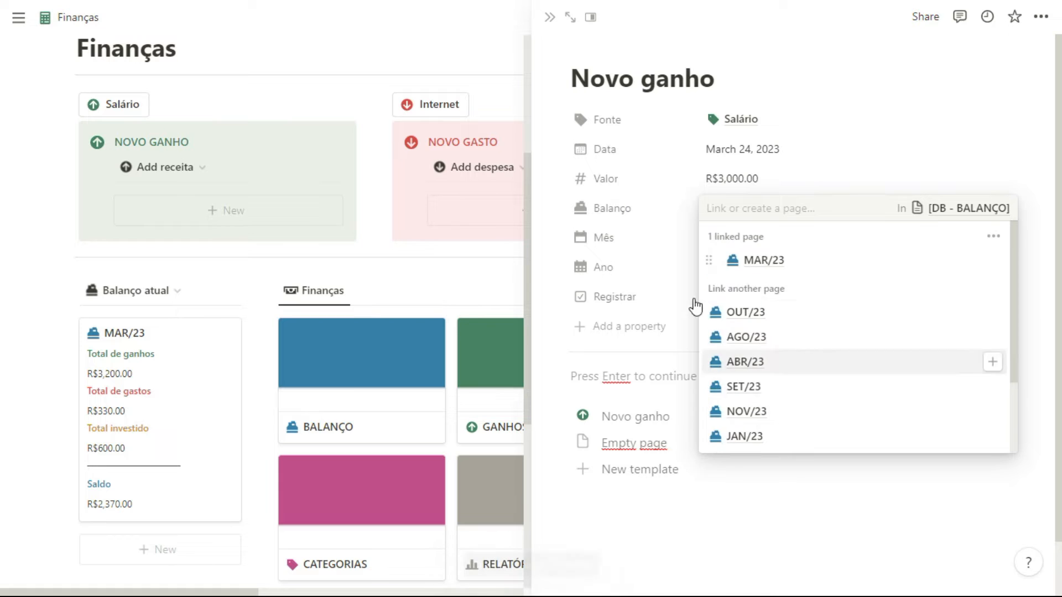
key(Escape)
- Link the record's Mês to Março 2023, apply the Novo ganho template, and close the record
click(751, 238)
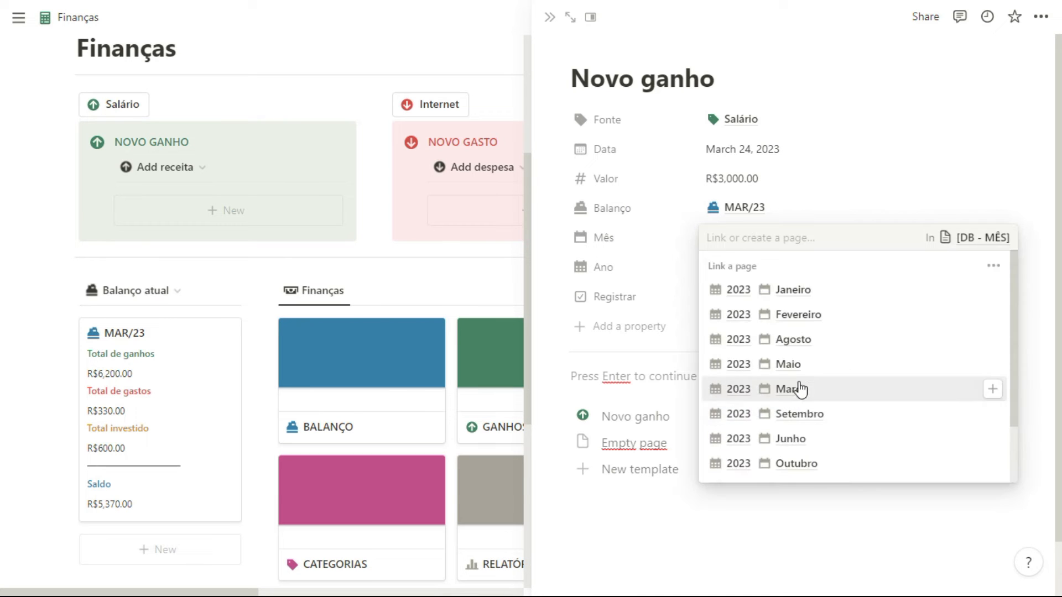
click(797, 388)
key(Escape)
click(637, 417)
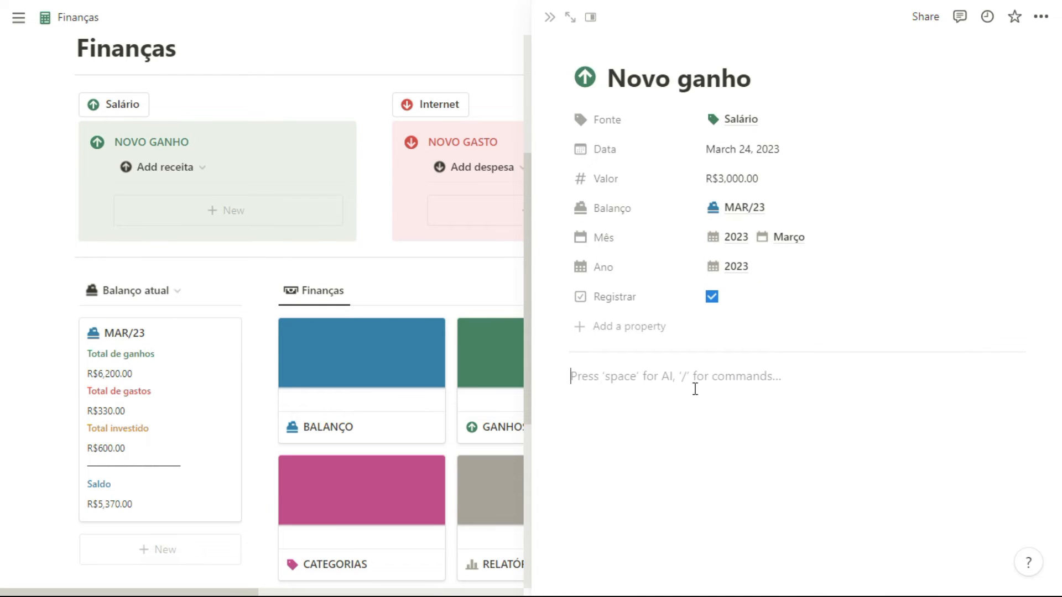
click(549, 17)
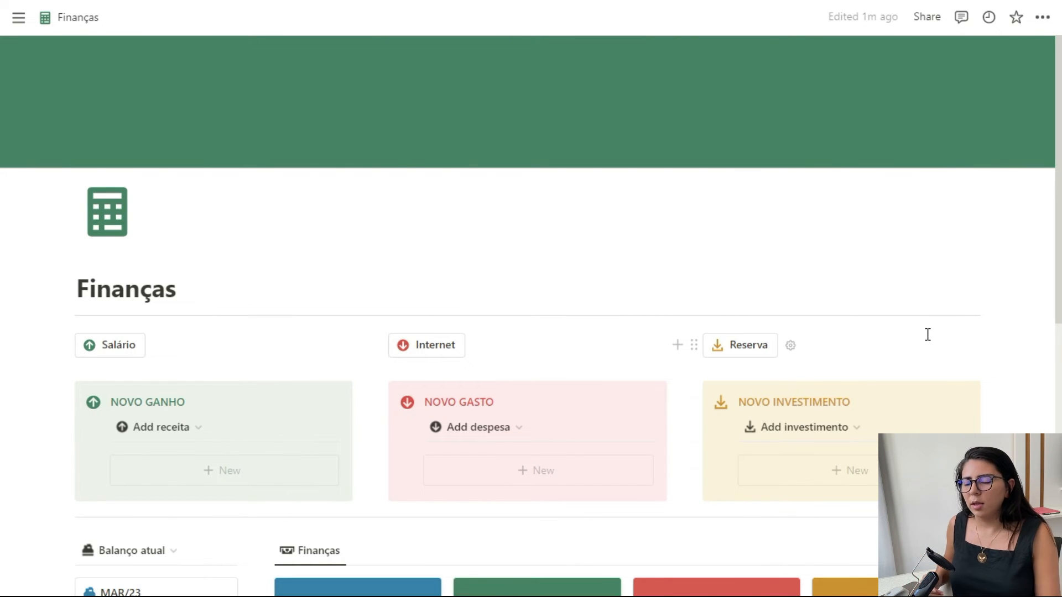
scroll(928, 334, down, 4)
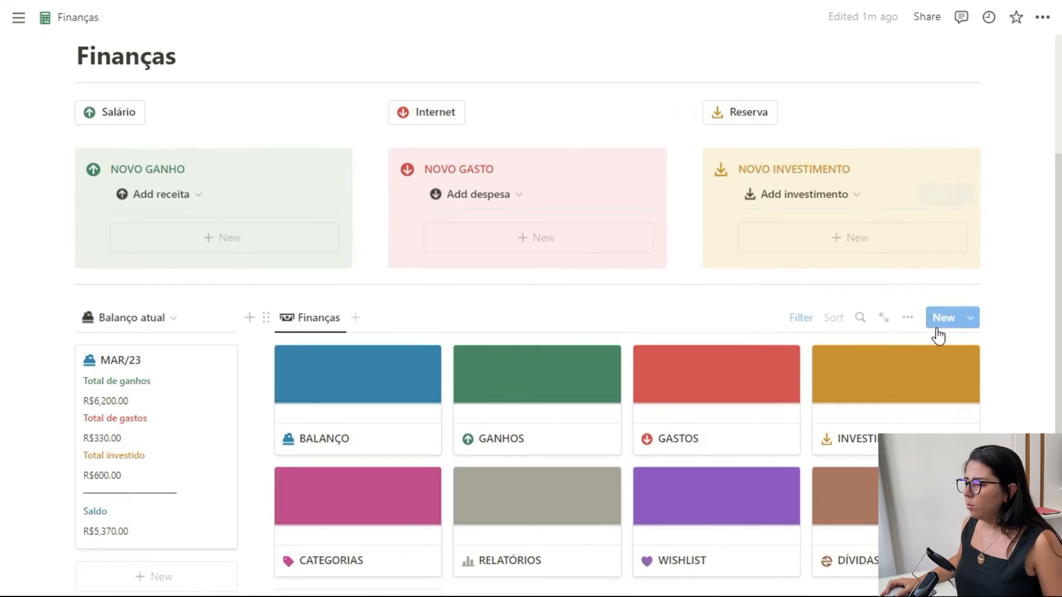
scroll(786, 349, down, 3)
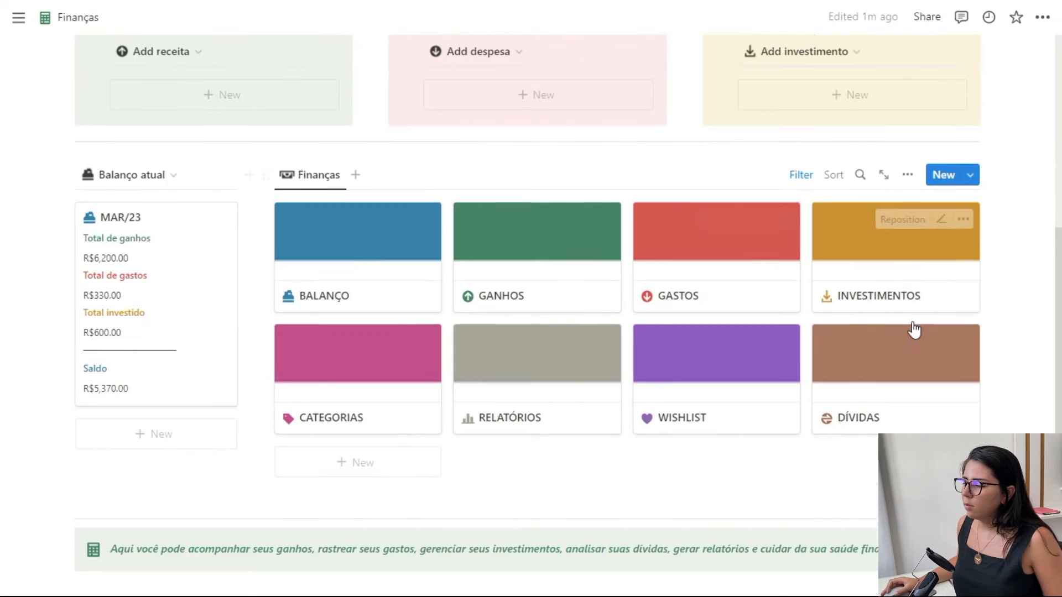
scroll(961, 311, up, 3)
scroll(990, 302, up, 3)
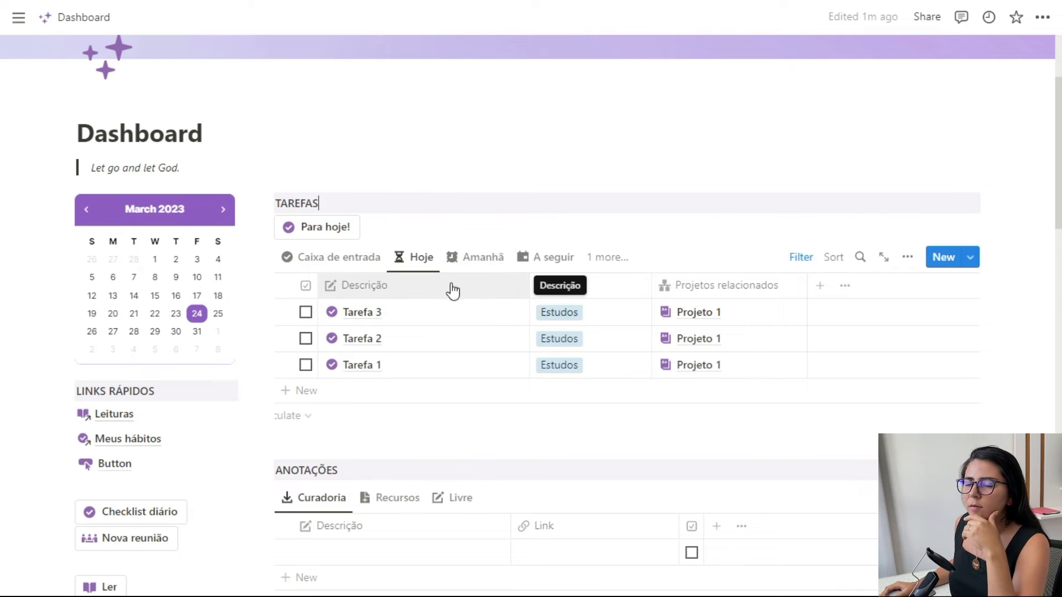
- Mark Tarefa 3, Tarefa 2 and Tarefa 1 as complete in the dashboard's Hoje task view
click(305, 312)
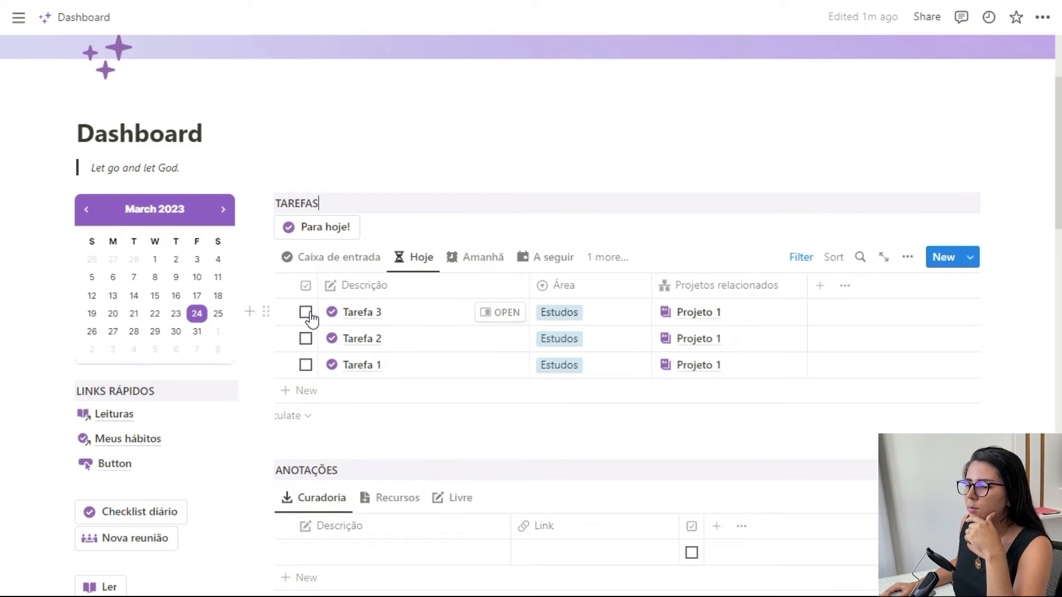
click(306, 312)
click(306, 313)
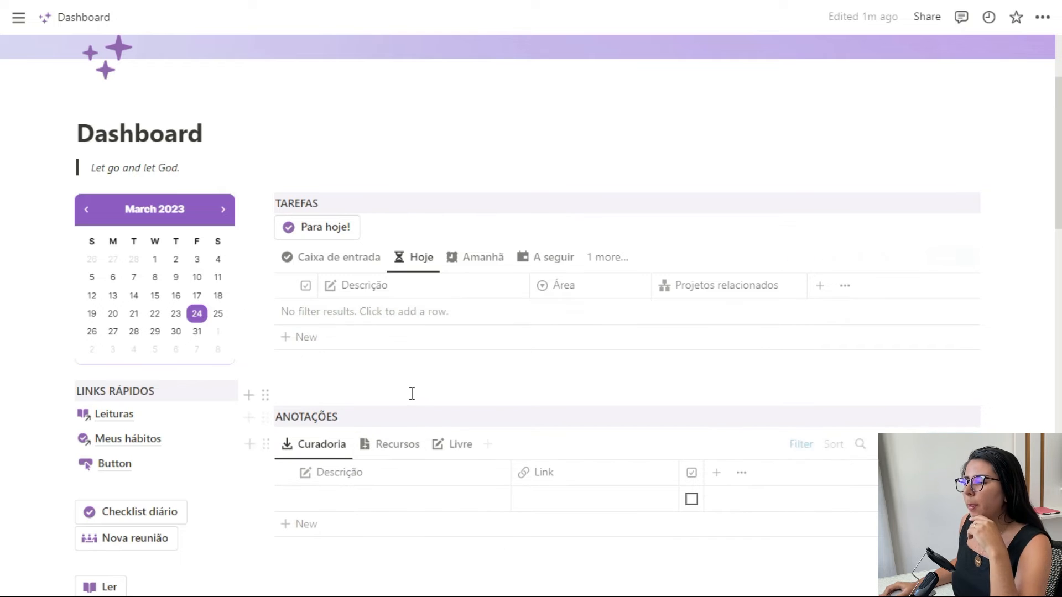
- Check the overdue tasks in the Atrasado view and return to the Hoje view
click(609, 257)
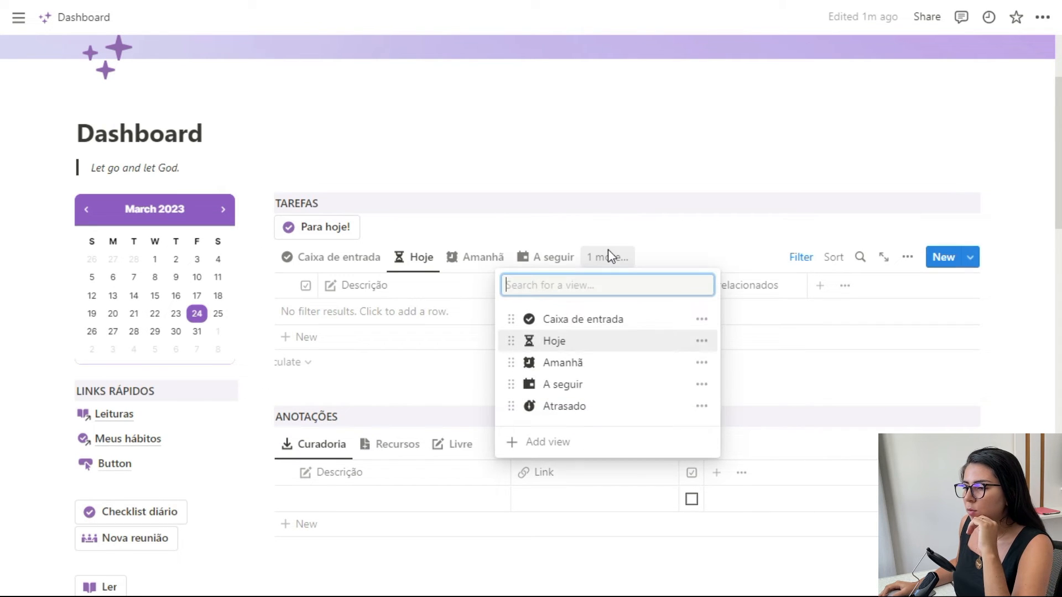
click(583, 412)
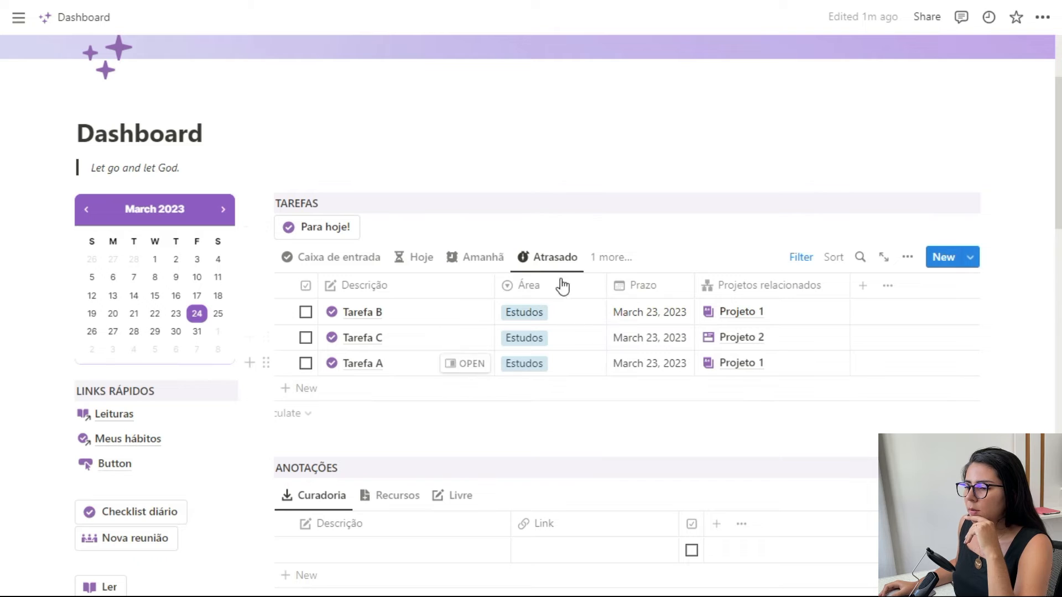
click(438, 259)
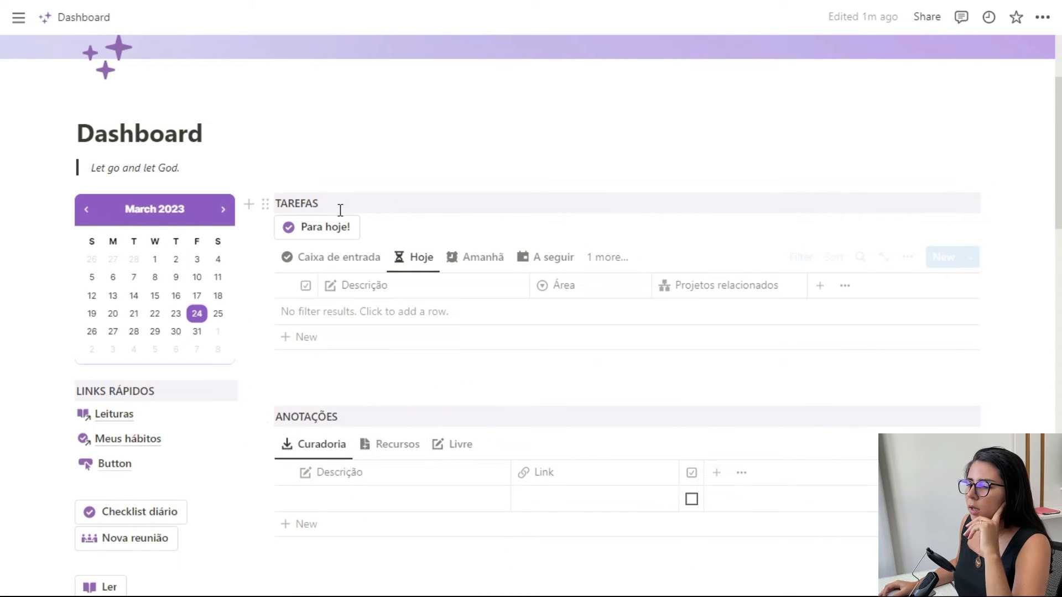
- Open the Para hoje! button's settings and examine its page filters, the Prazo property and its date options
click(373, 228)
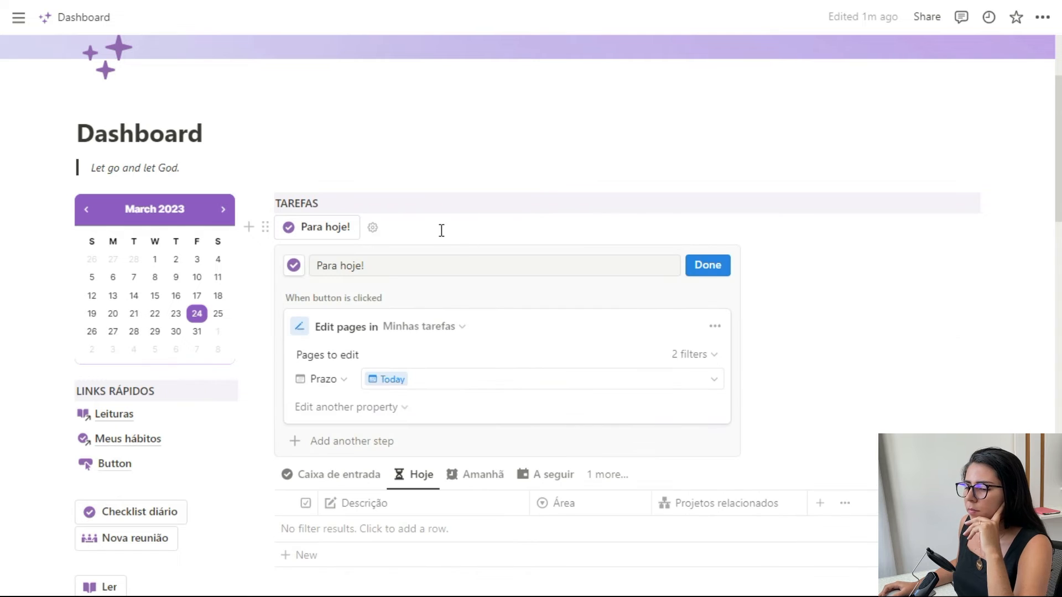
scroll(512, 225, down, 2)
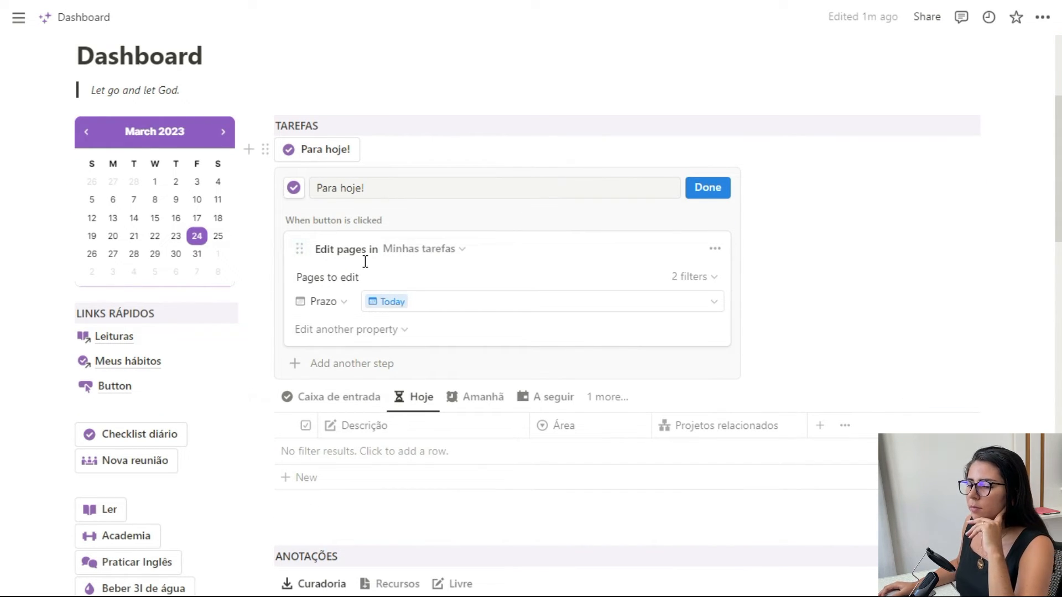
click(688, 279)
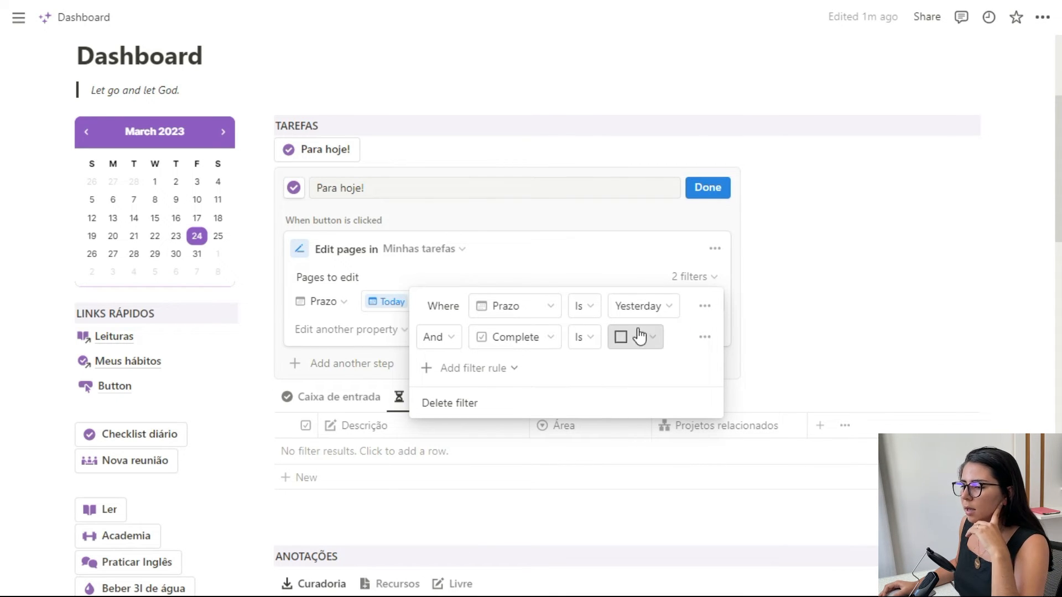
click(685, 271)
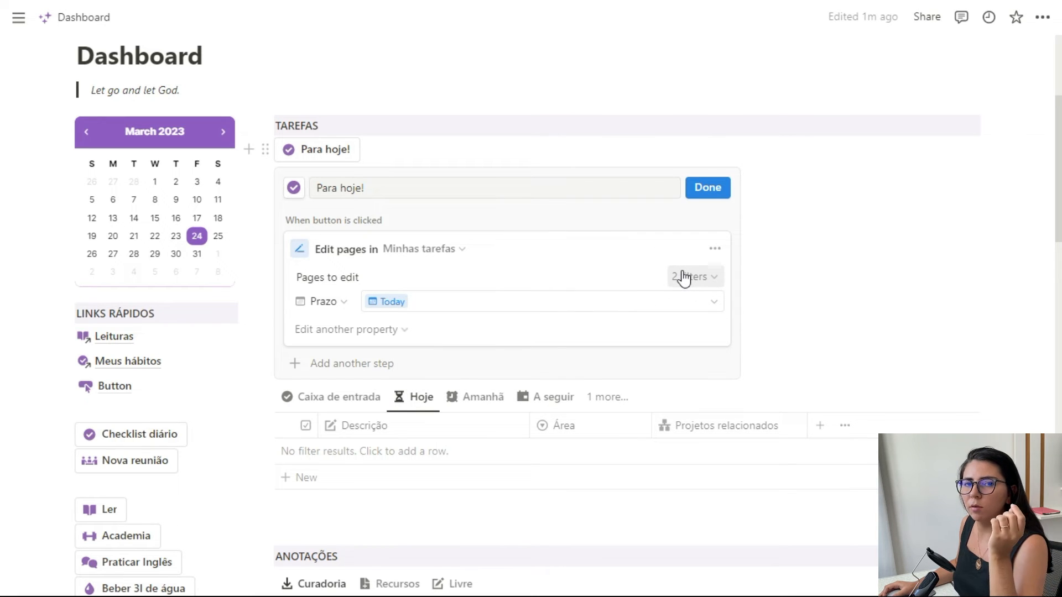
click(327, 307)
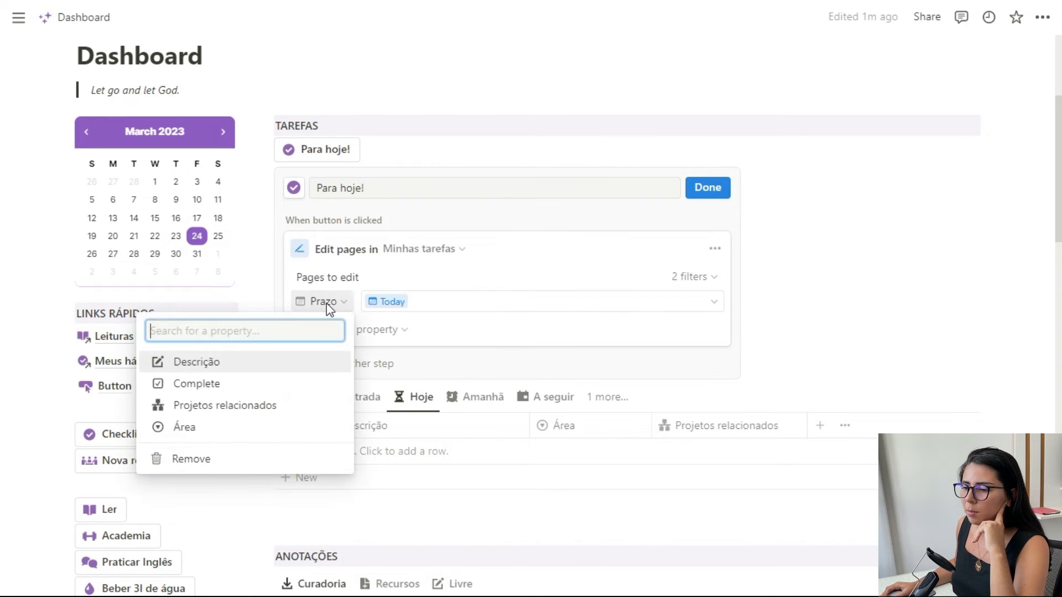
click(318, 306)
click(459, 302)
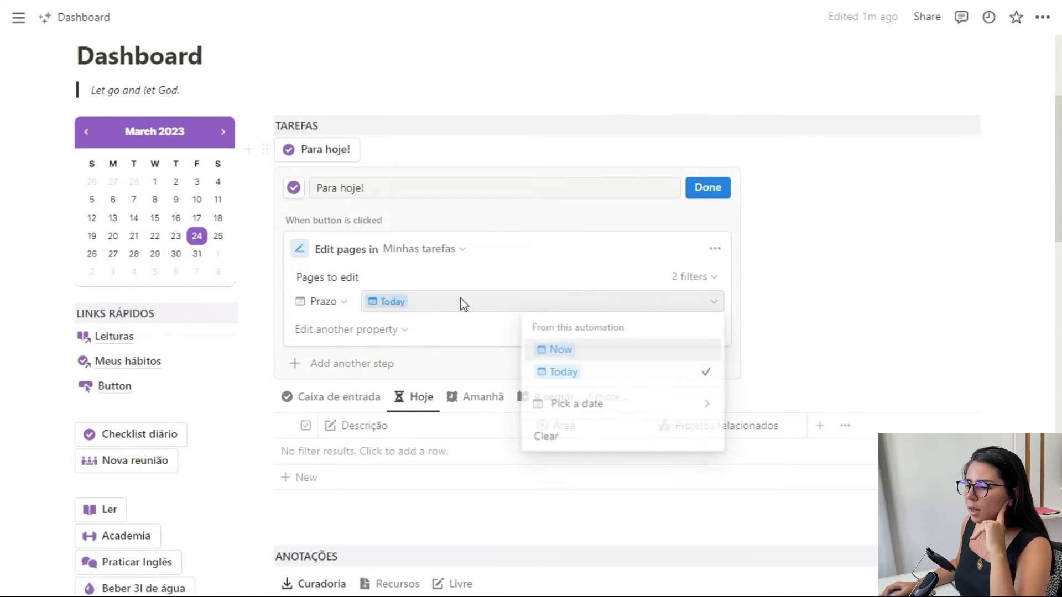
click(544, 276)
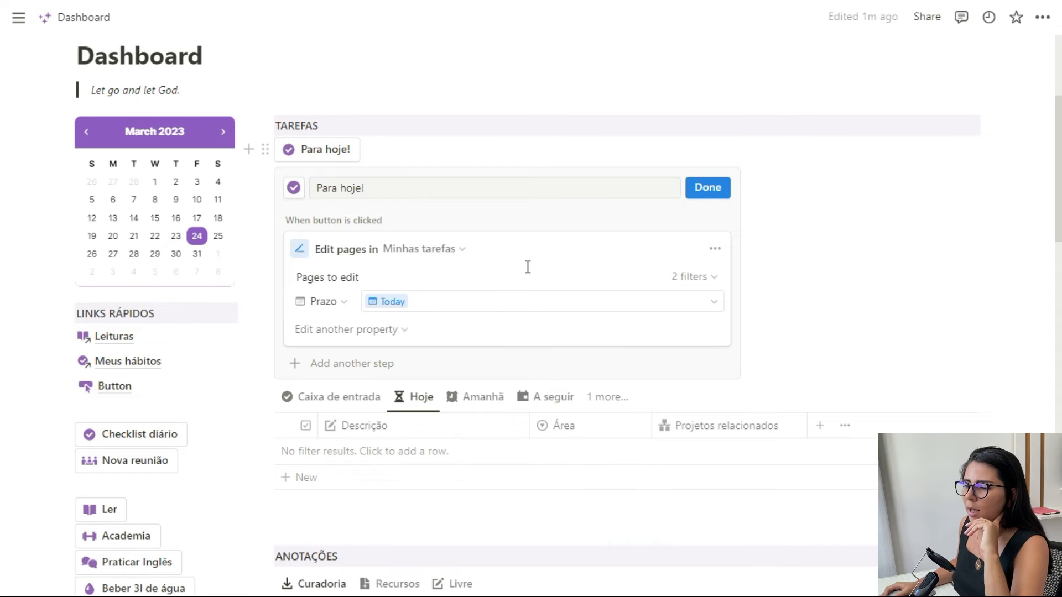
- Close the Para hoje! button's settings, check the overdue tasks in the Atrasado view, and return to the Hoje view
click(708, 187)
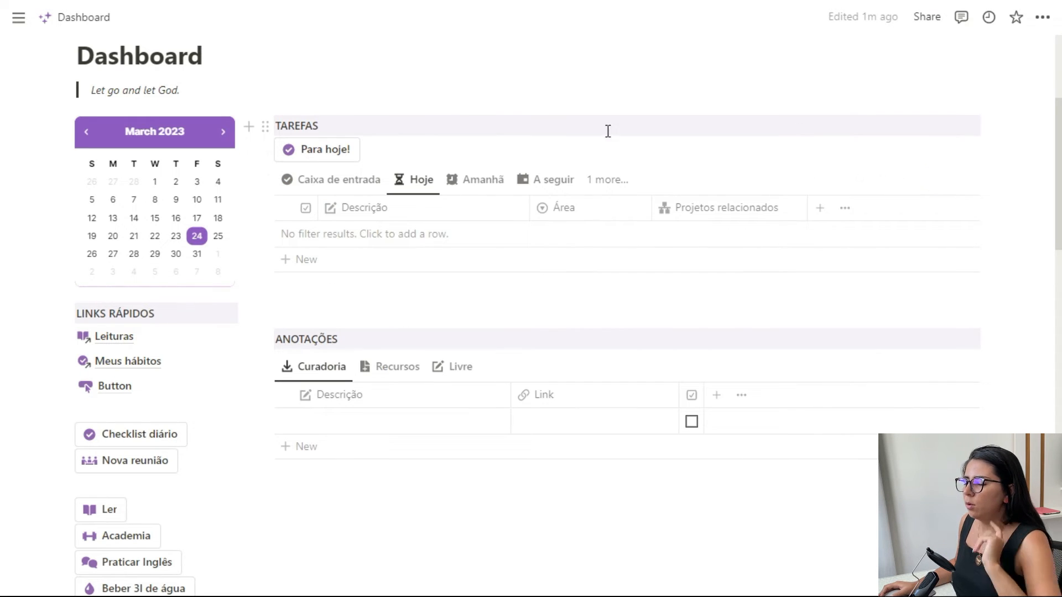
click(603, 180)
click(578, 329)
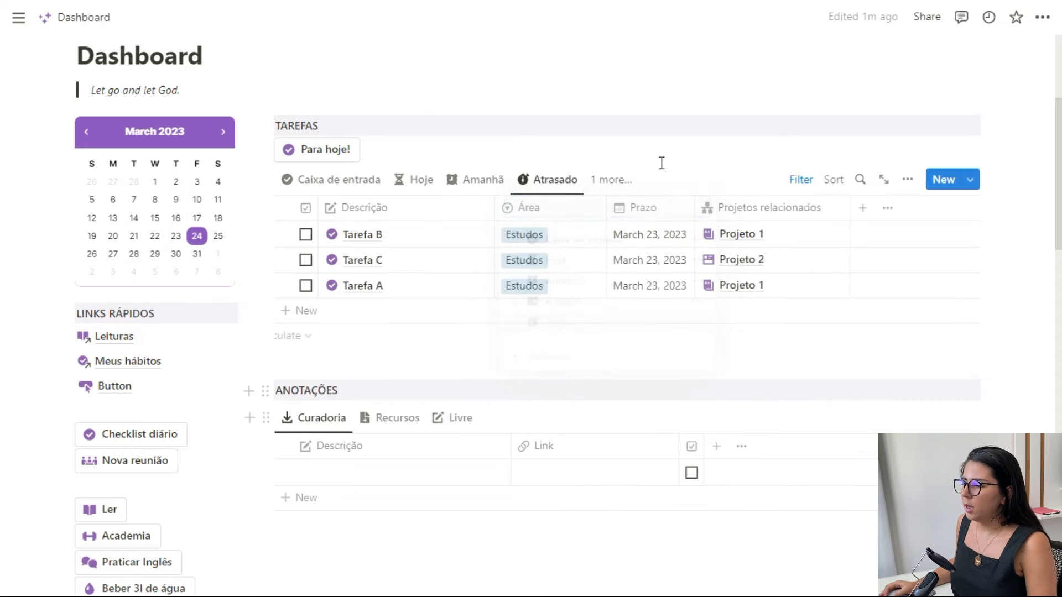
click(421, 181)
- Run the Para hoje! button, check the Atrasado view for remaining overdue tasks, and return to the Hoje view
click(326, 152)
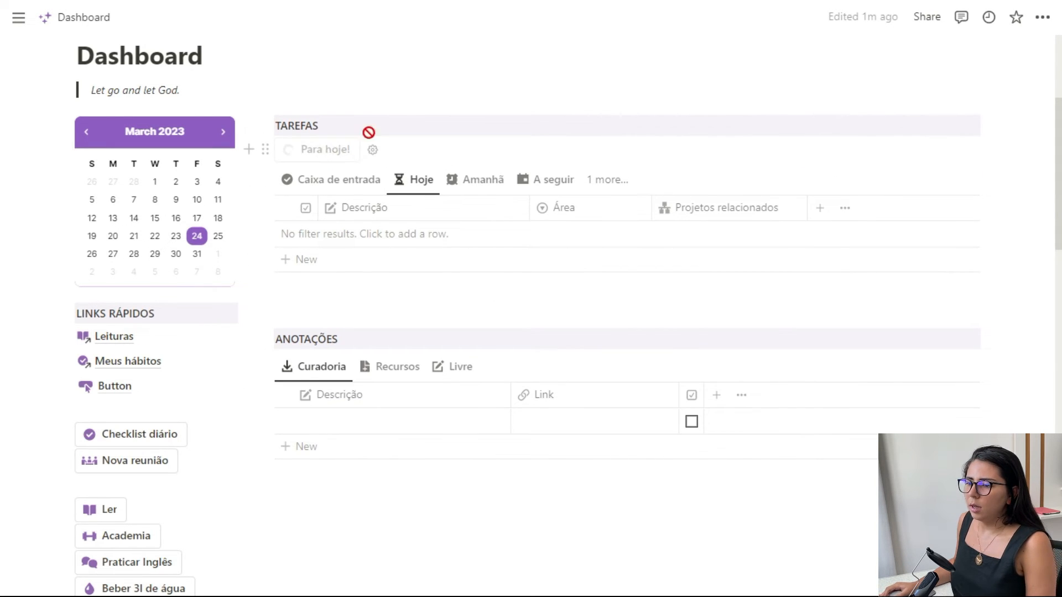
click(606, 180)
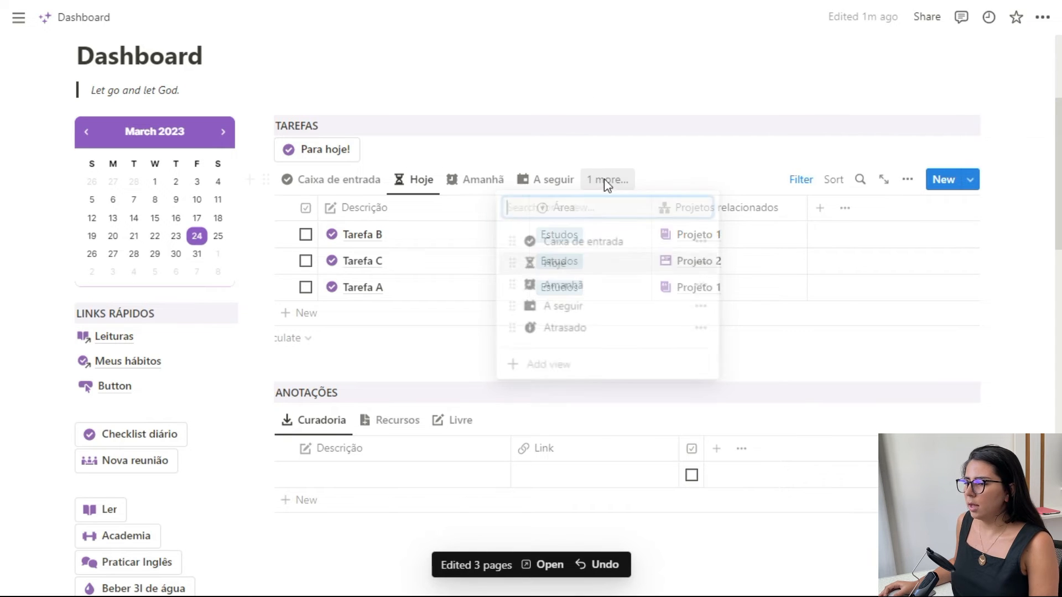
click(582, 328)
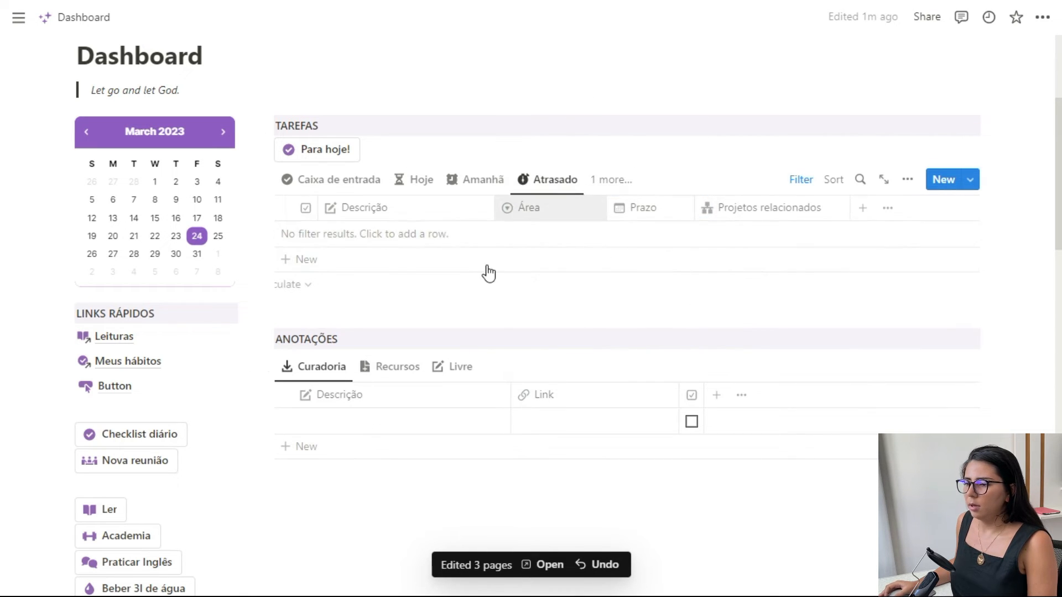
click(426, 181)
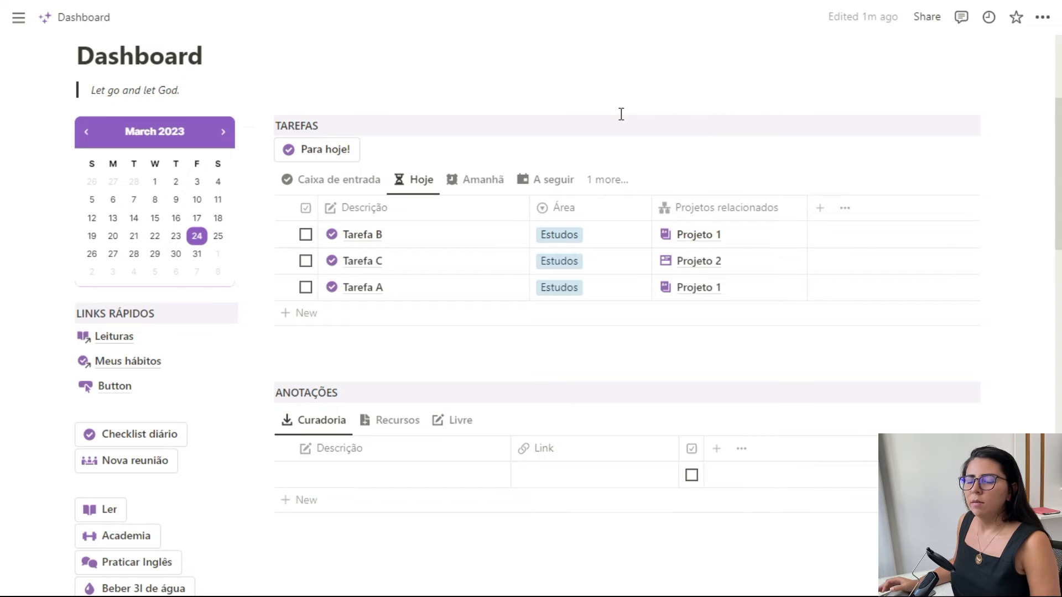
- Insert a new button block below the Anotações table and give it an Edit pages step for the Minhas tarefas database
scroll(622, 114, up, 2)
click(541, 197)
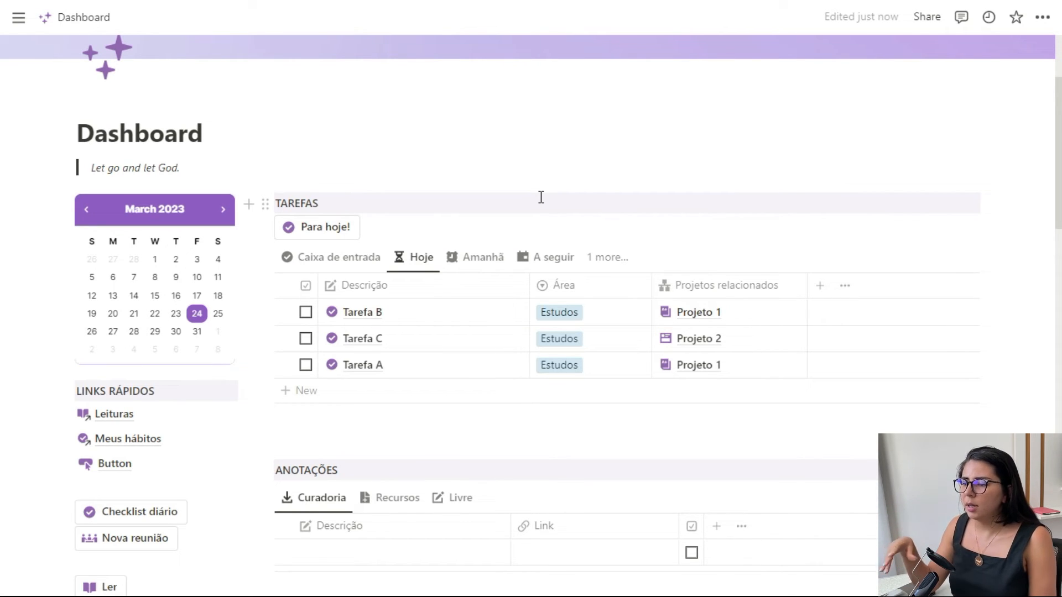
scroll(481, 255, down, 5)
click(581, 312)
text(/bu)
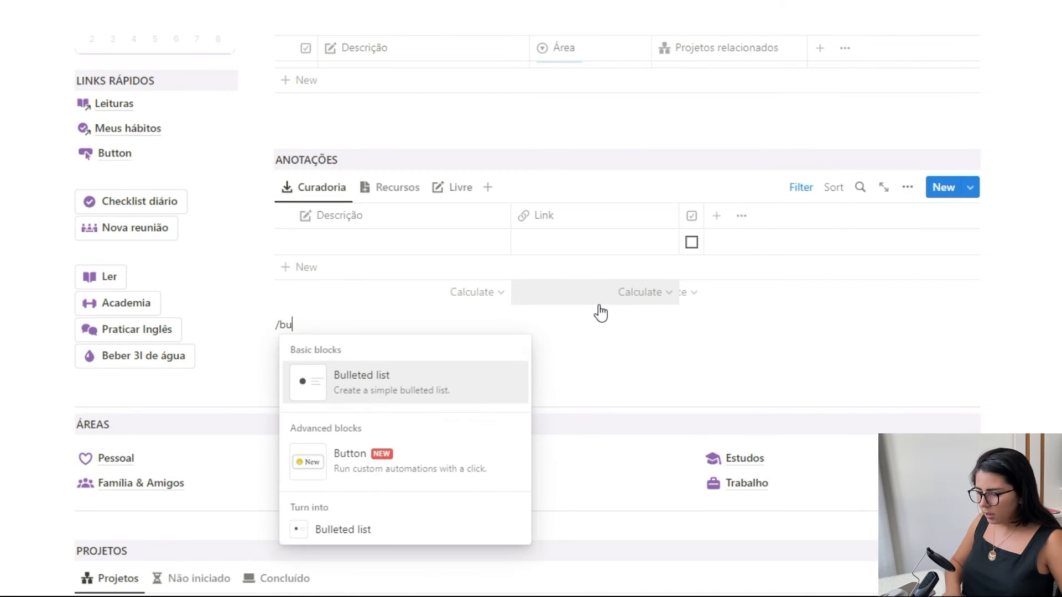
click(406, 459)
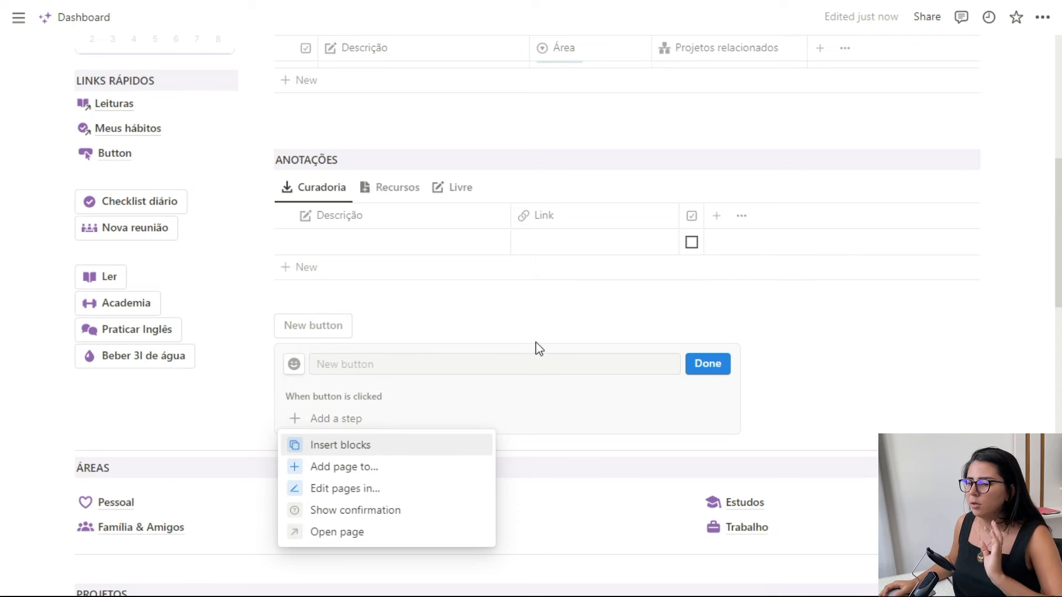
click(534, 368)
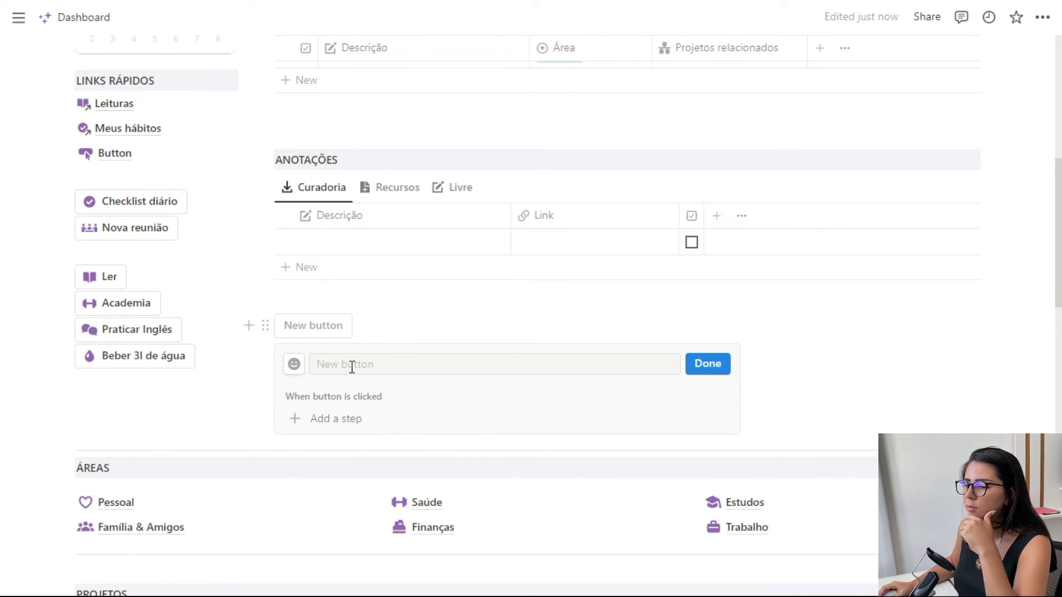
click(339, 423)
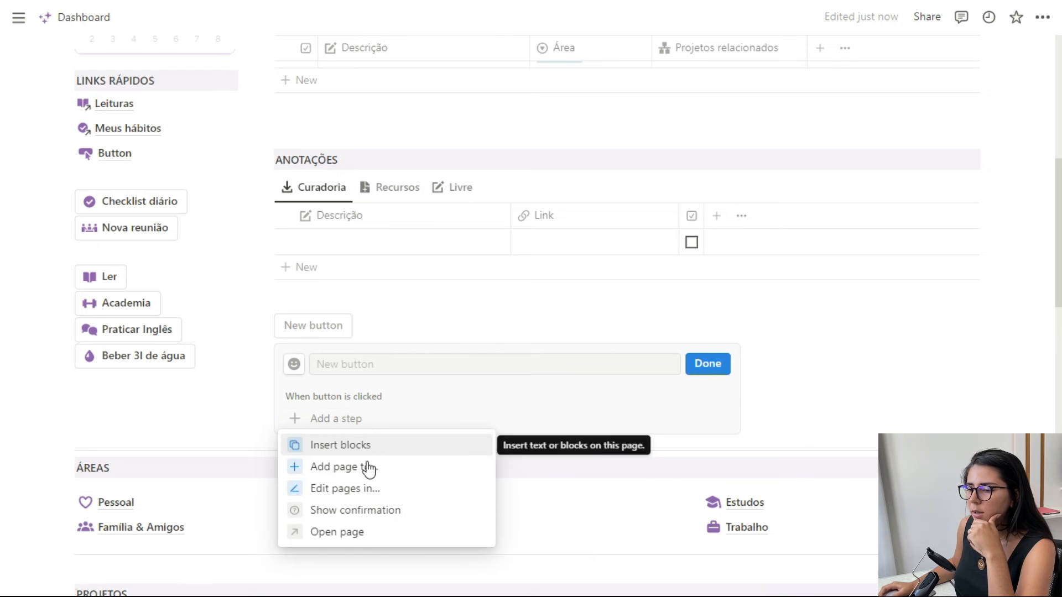
click(349, 488)
scroll(499, 366, down, 2)
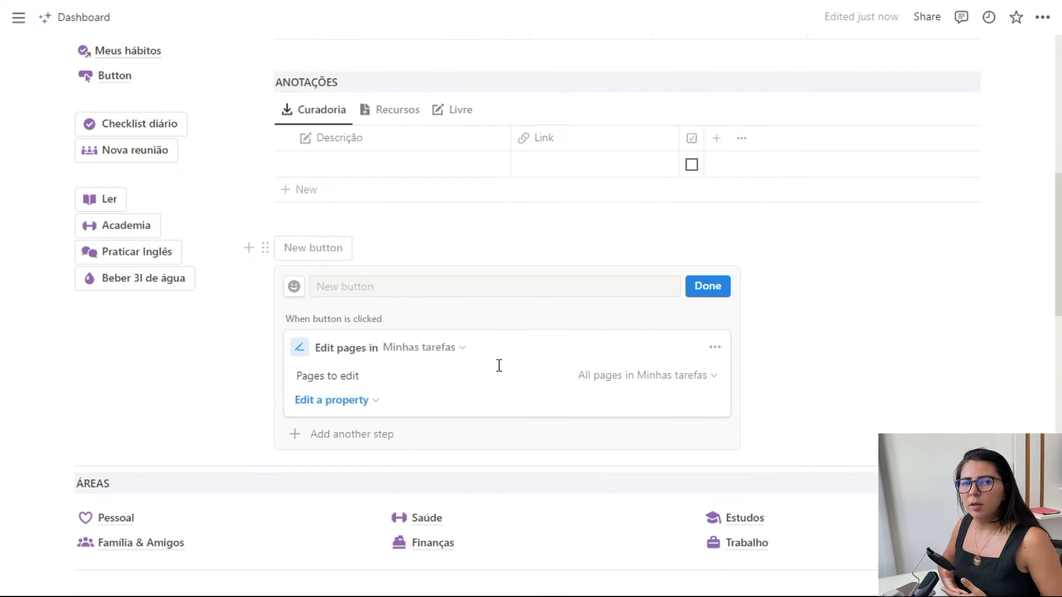
- Choose Projetos relacionados as the property the button edits and look through the projects available as its value
click(344, 400)
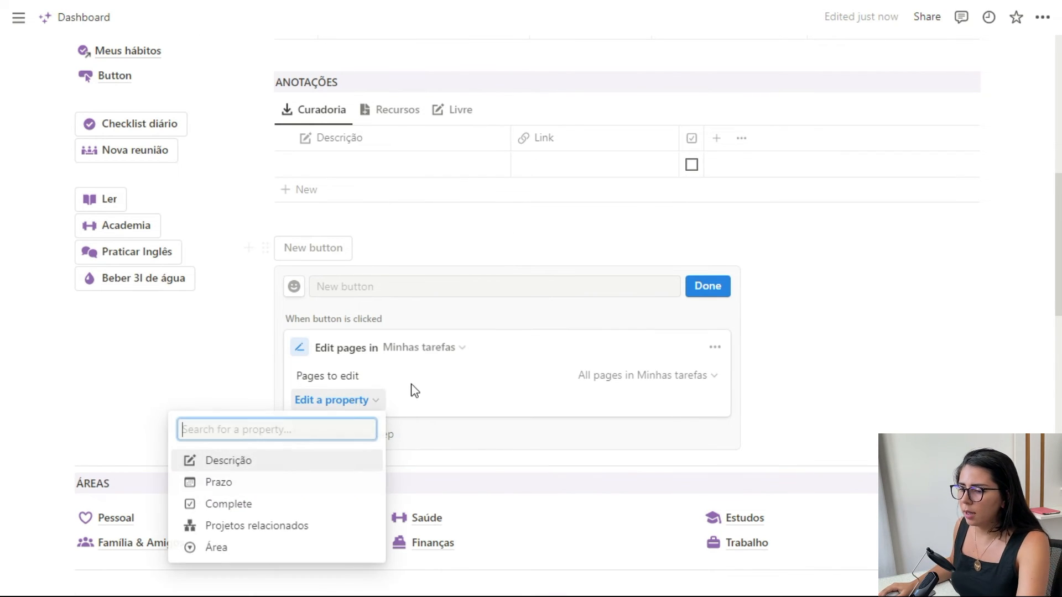
click(265, 482)
click(264, 511)
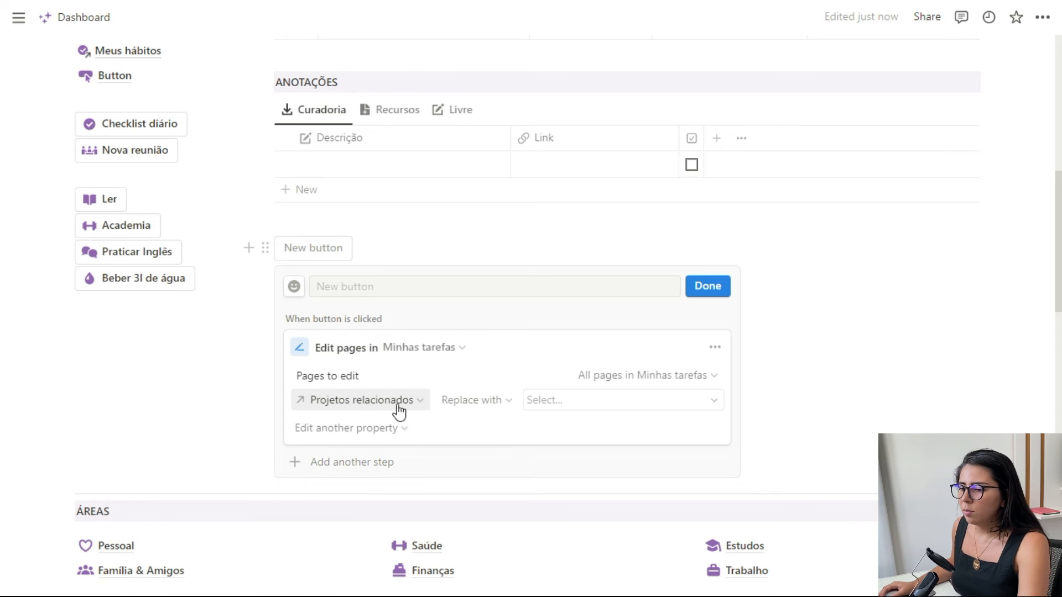
click(574, 400)
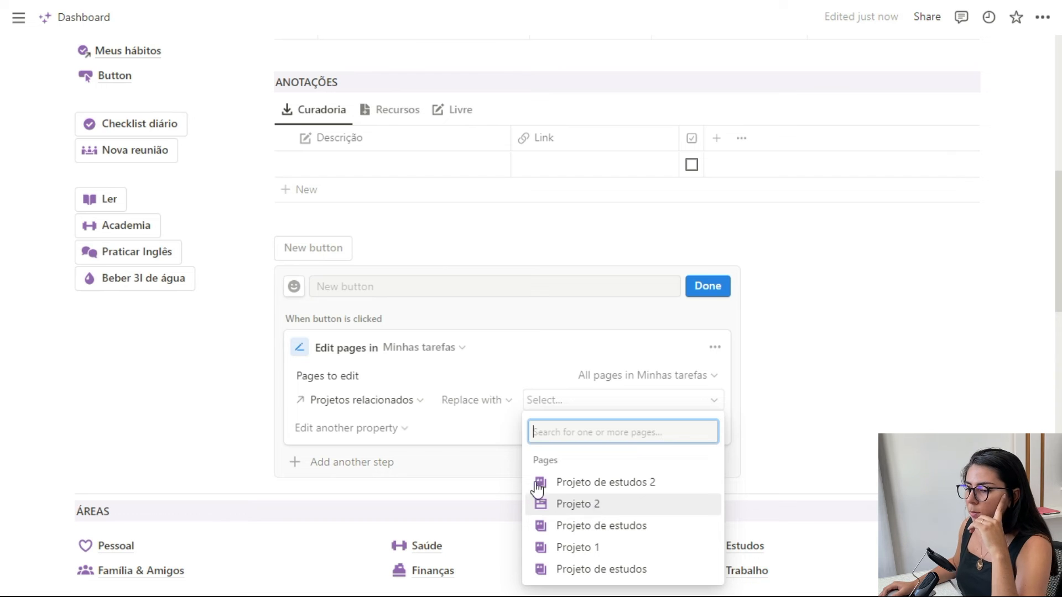
click(428, 408)
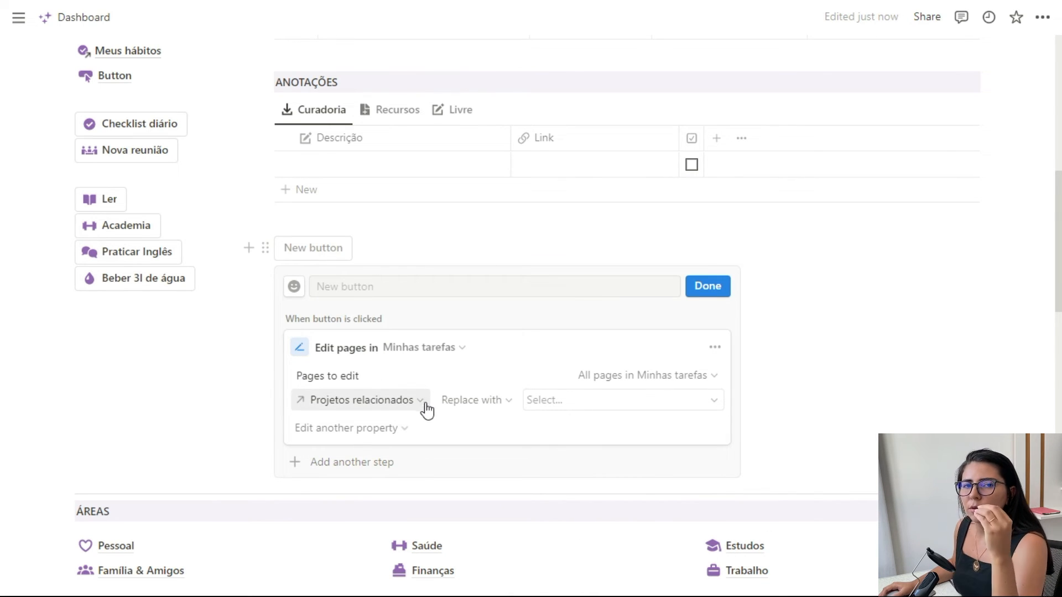
click(575, 400)
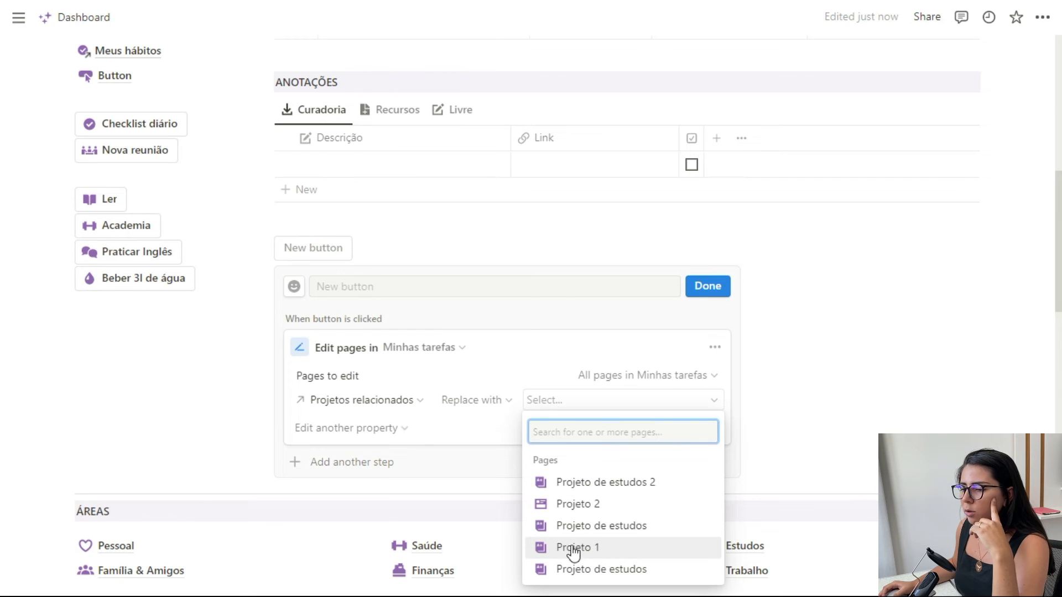
- Filter the button's pages to edit to those whose Projetos relacionados contains Projeto 2
click(698, 378)
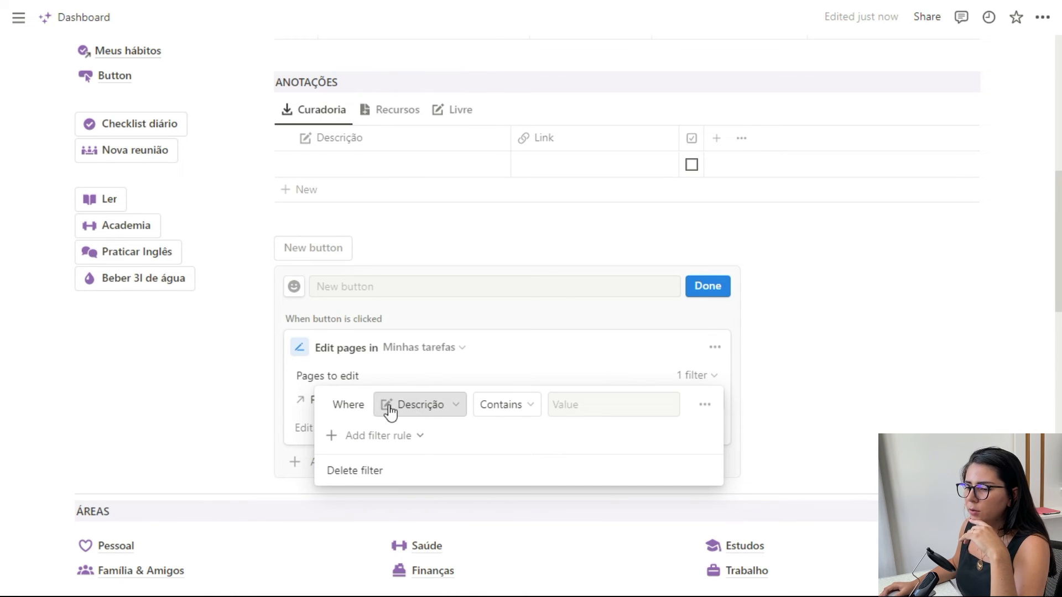
click(426, 410)
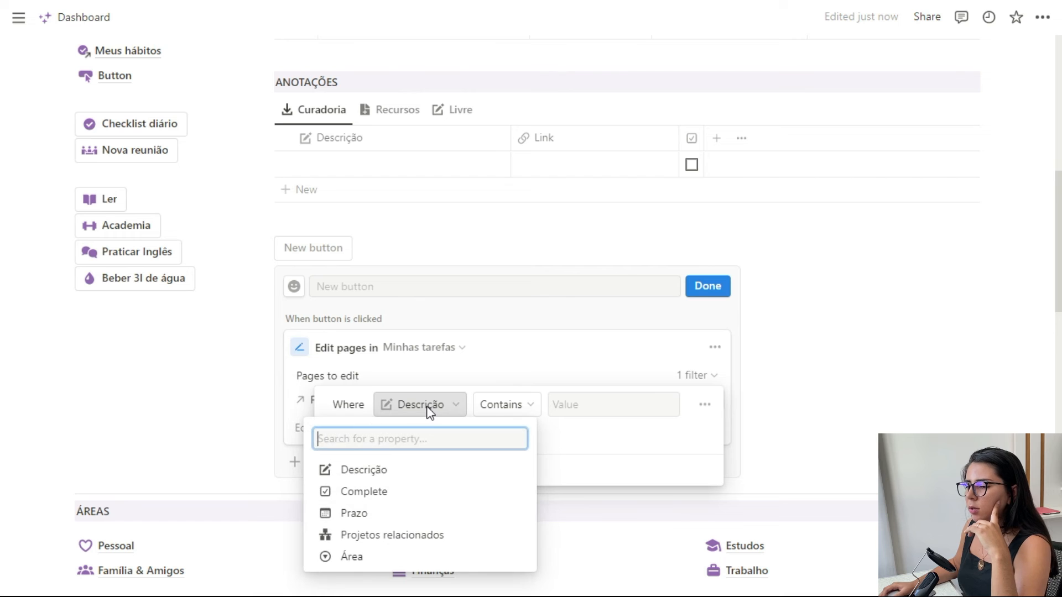
click(381, 536)
click(631, 407)
click(616, 490)
click(640, 349)
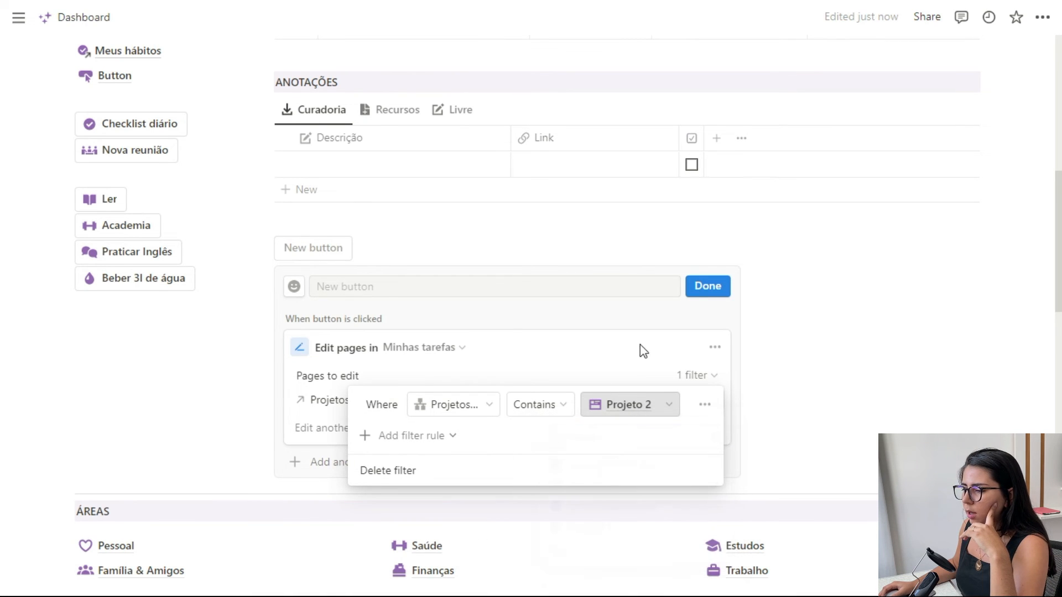
click(630, 351)
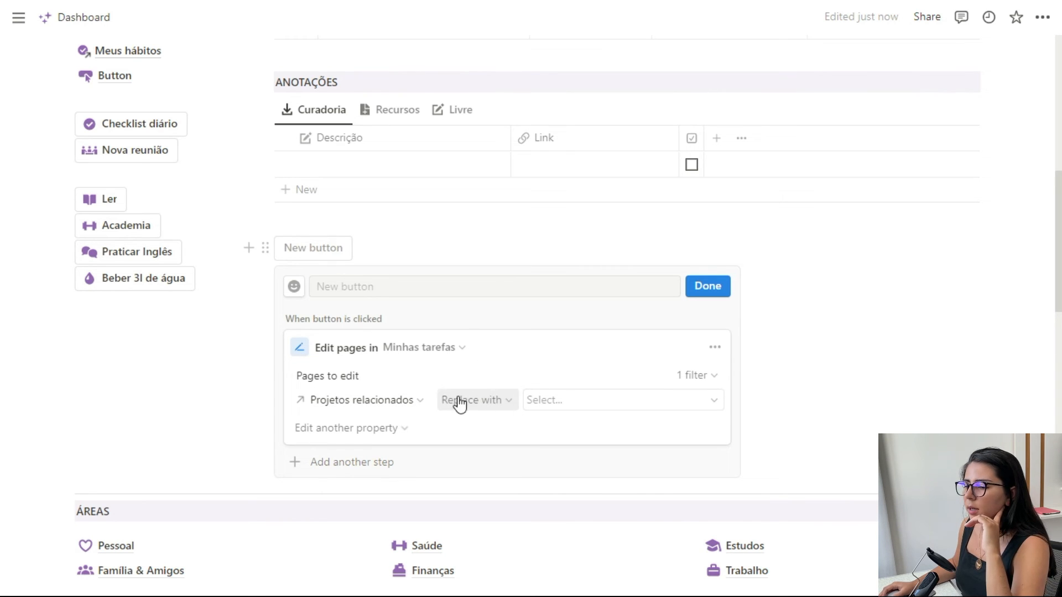
- Set Projeto 1 as the replacement value for Projetos relacionados and look at the Replace with, Add and Remove options
click(627, 411)
click(583, 548)
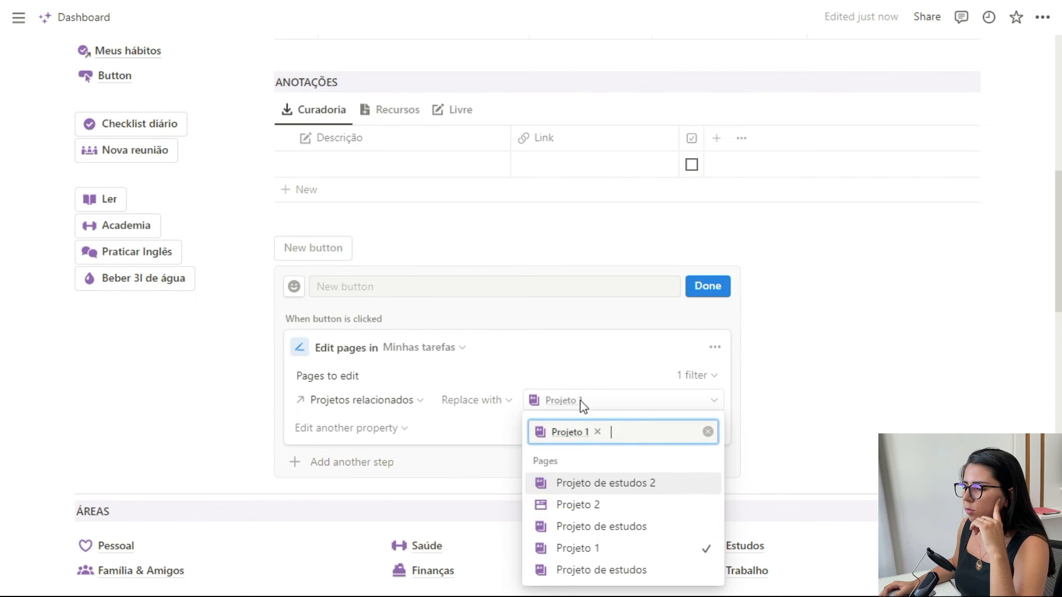
click(576, 372)
click(509, 402)
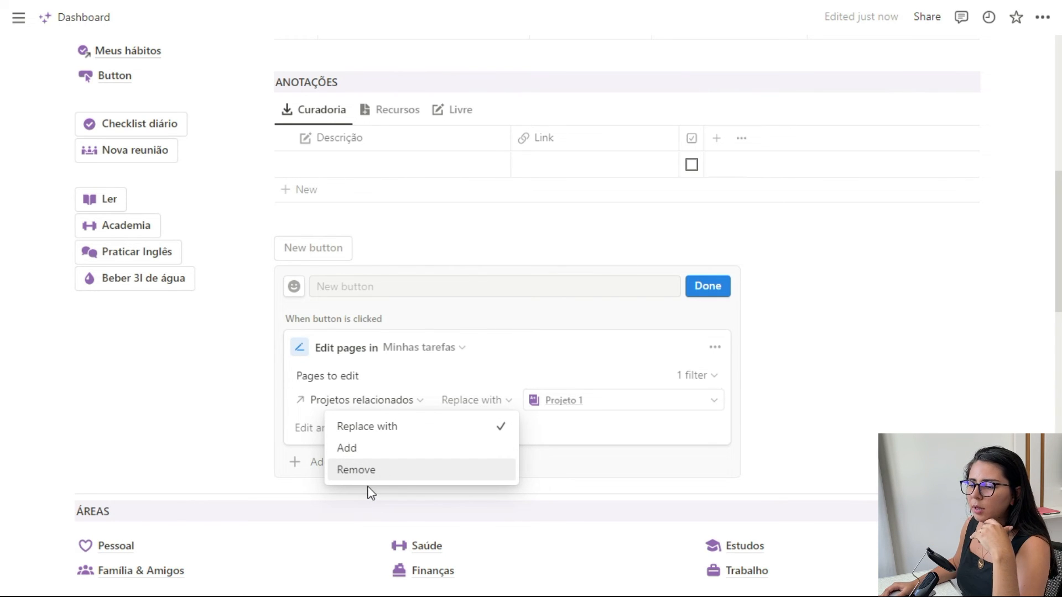
click(492, 372)
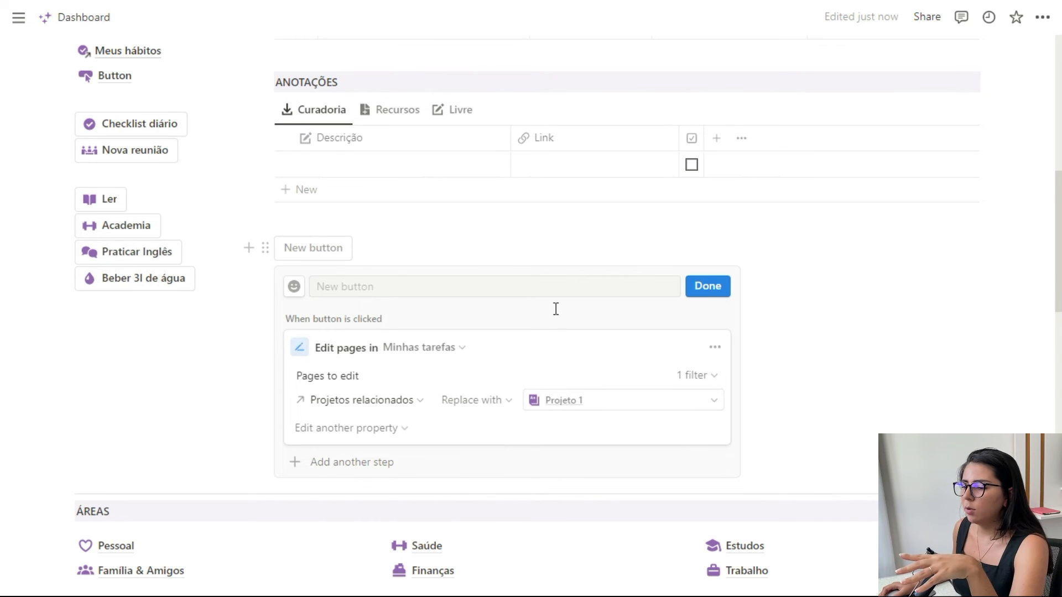
scroll(552, 315, up, 6)
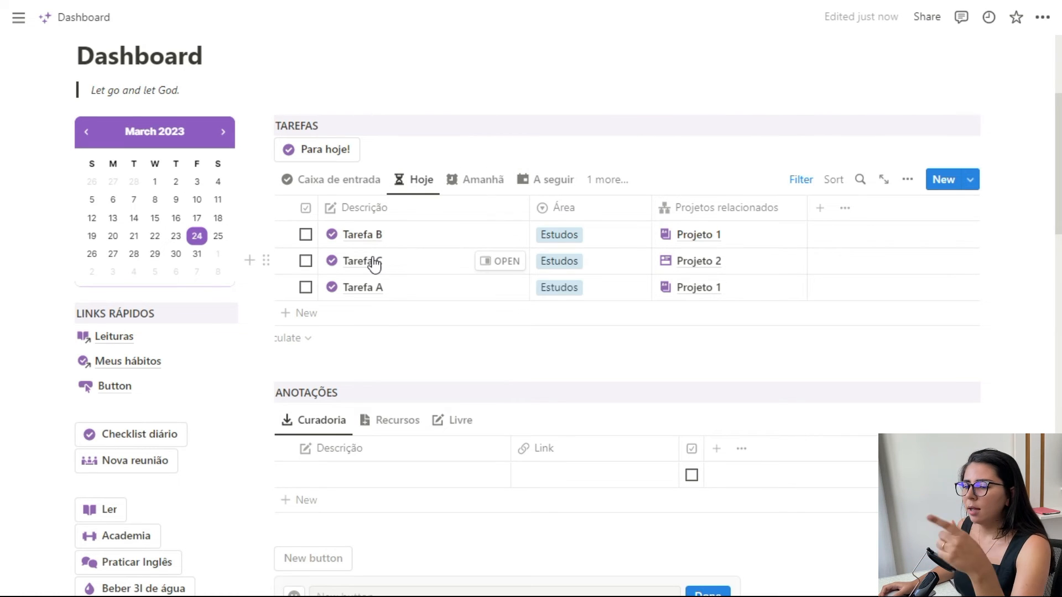
scroll(384, 308, down, 7)
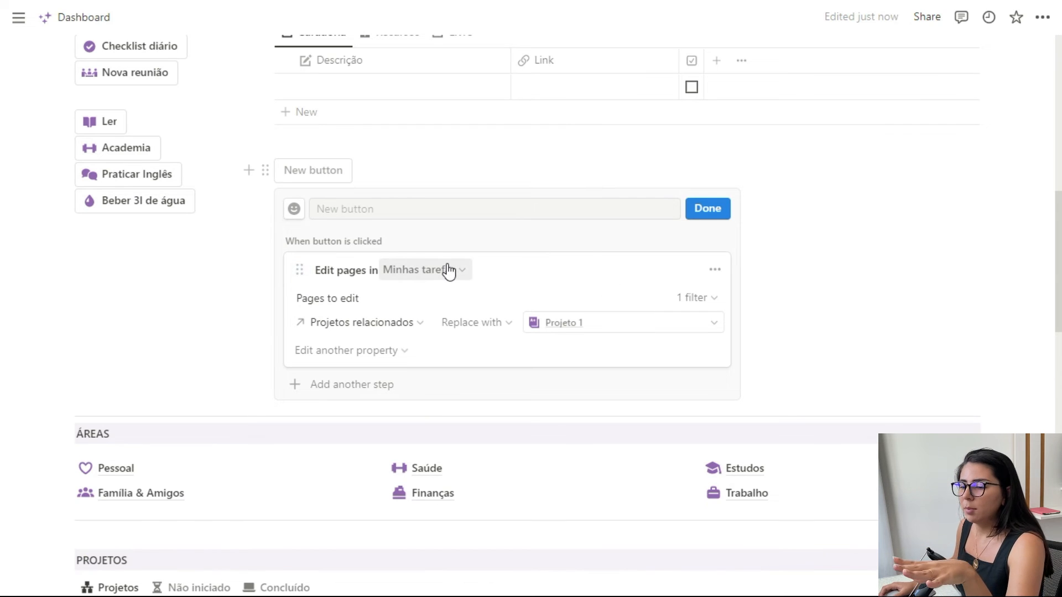
- Add a Person property named Responsável to the Minhas tarefas table in the Hoje view
scroll(415, 306, up, 6)
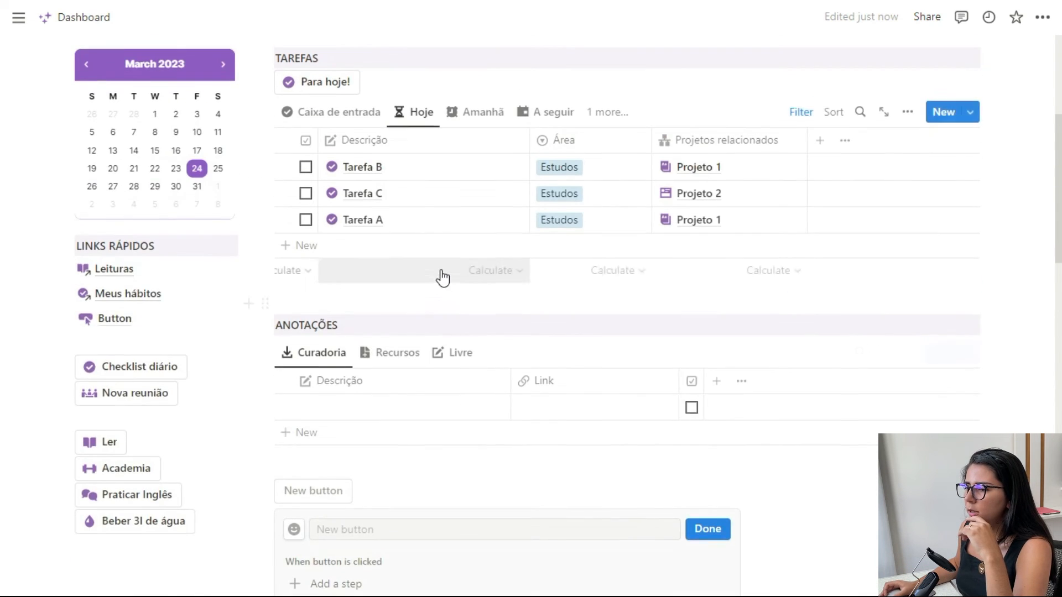
scroll(442, 277, up, 1)
click(821, 208)
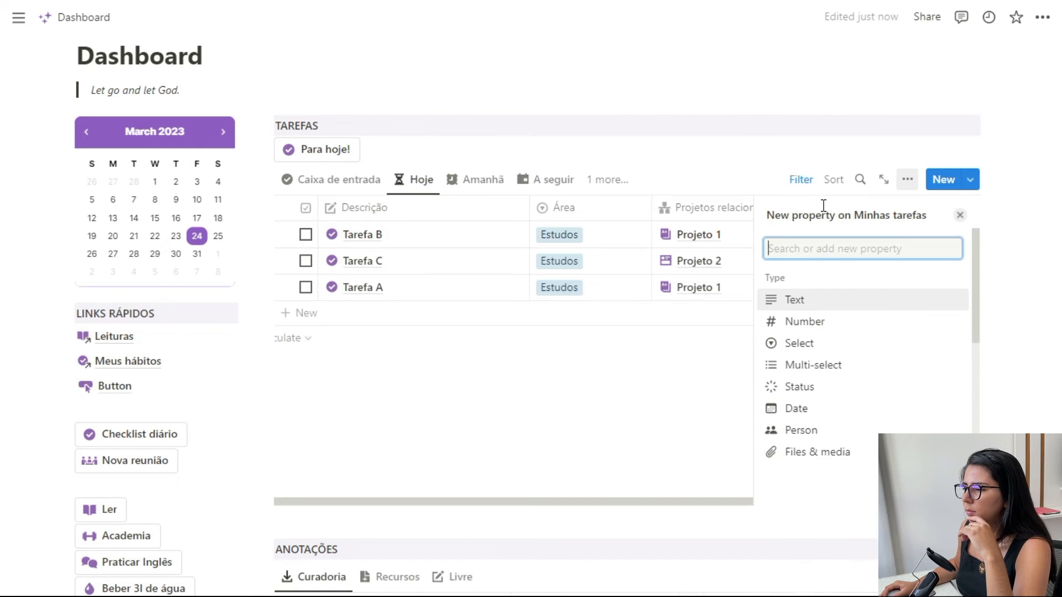
scroll(830, 332, down, 1)
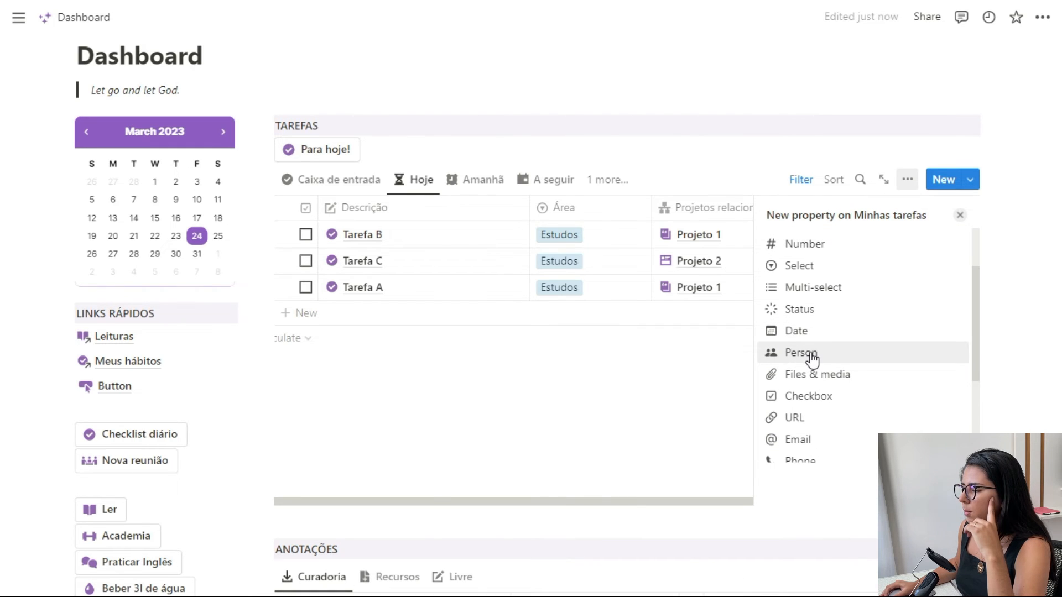
click(812, 357)
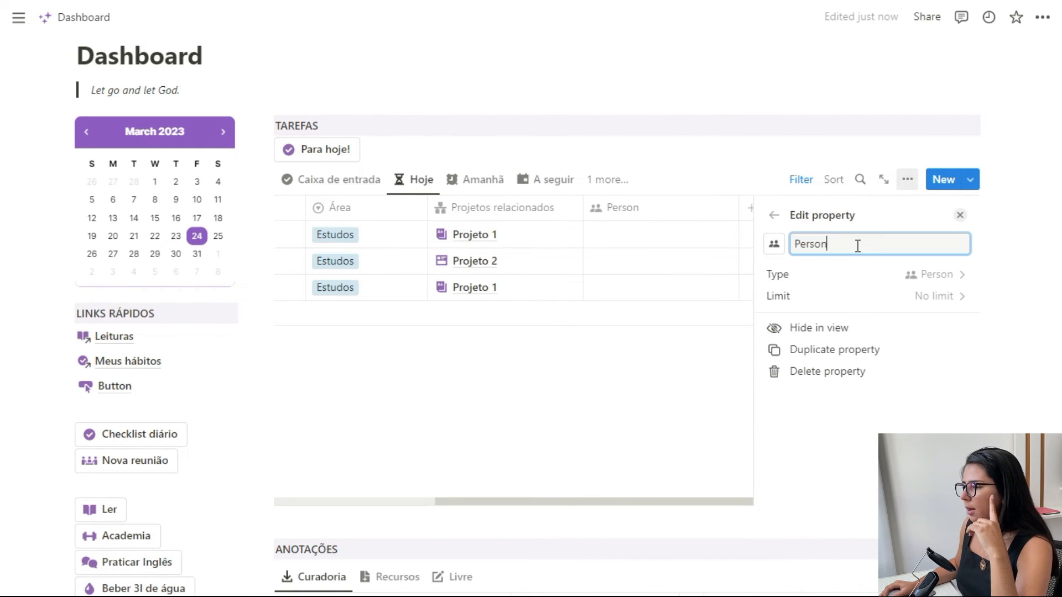
text(Resp)
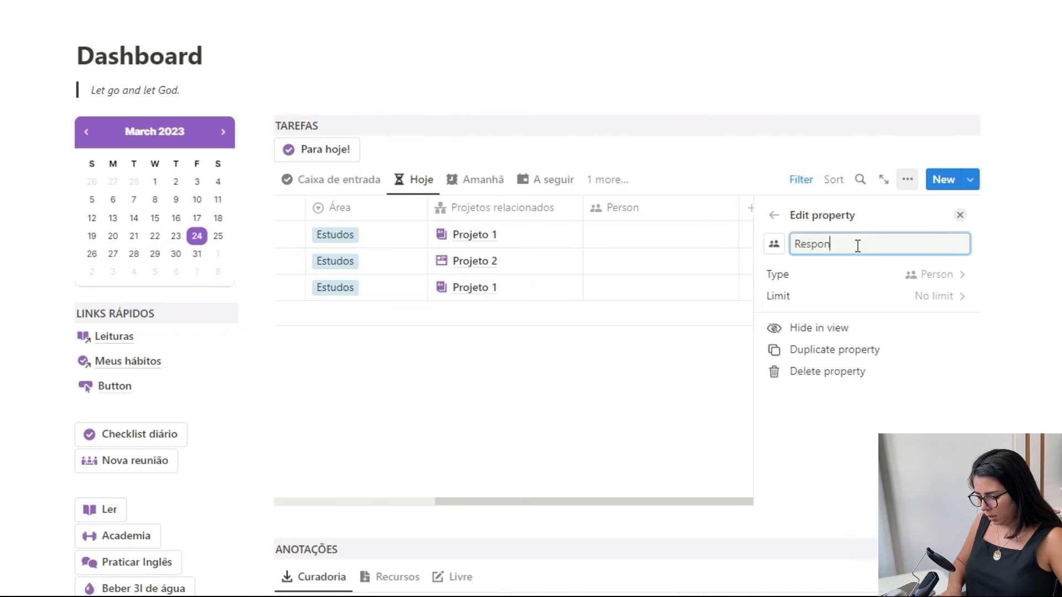
text(onsável)
click(961, 215)
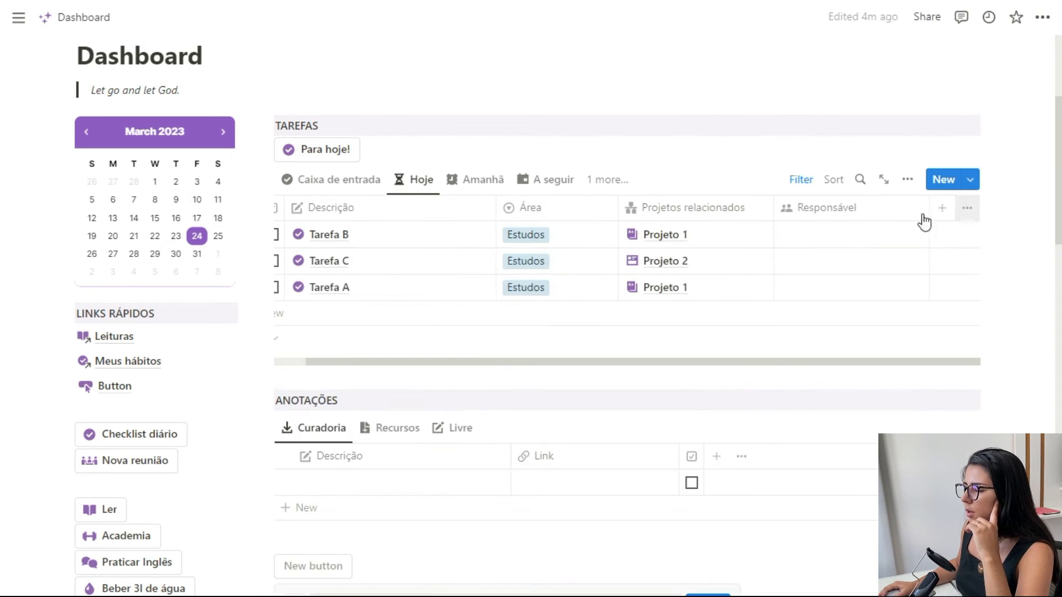
- Choose Responsável as the property the button edits and set Person who clicked button as its replacement value
click(818, 238)
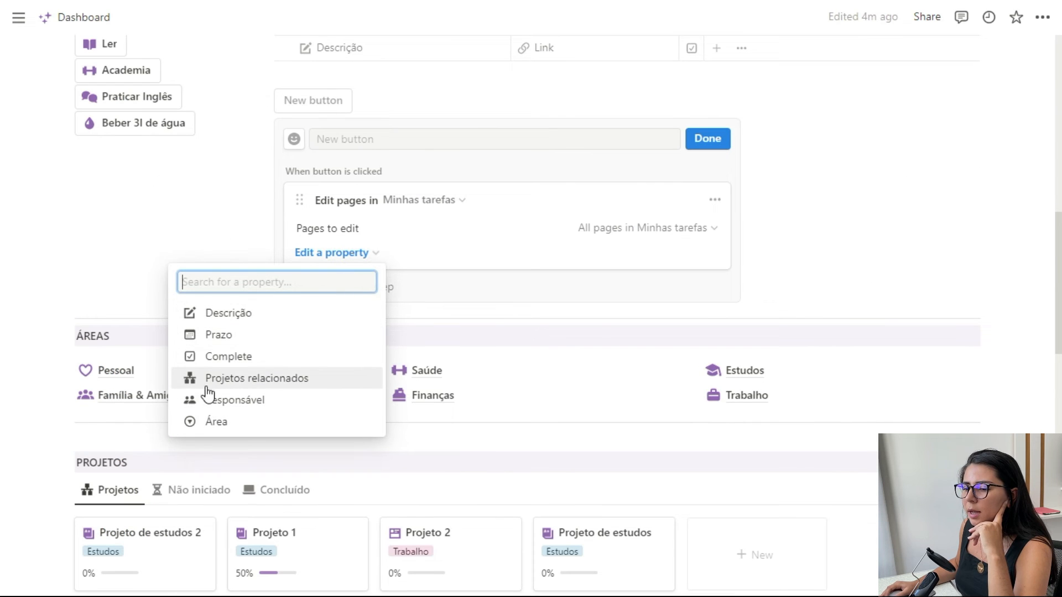
click(221, 402)
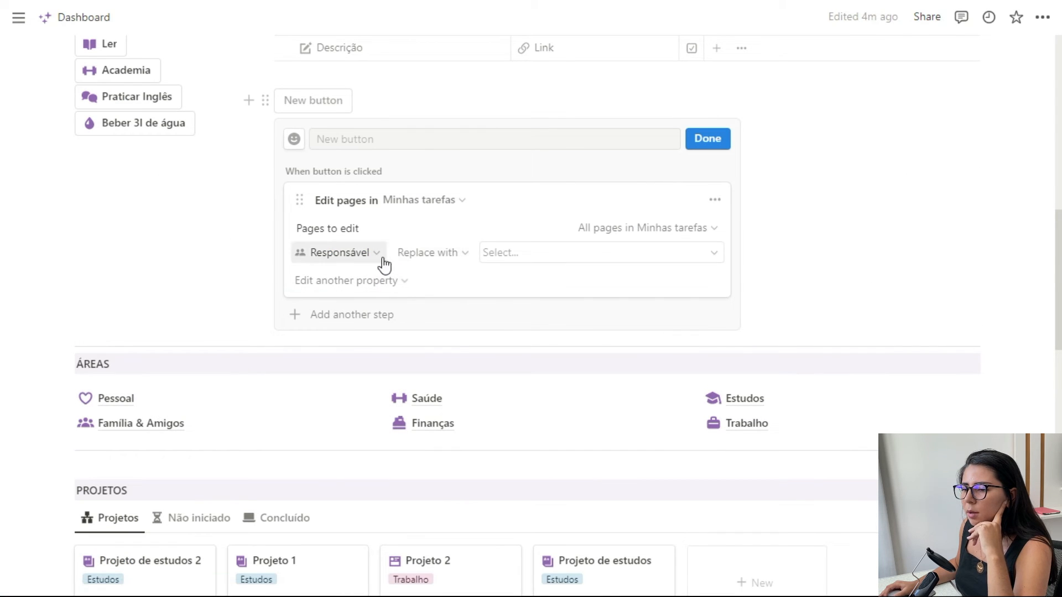
click(452, 258)
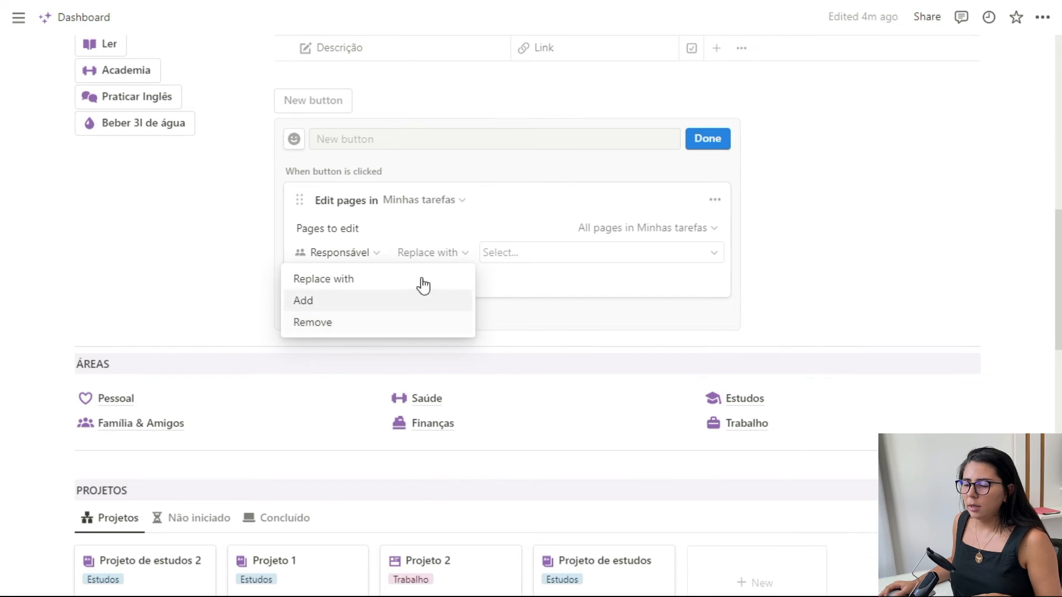
click(458, 249)
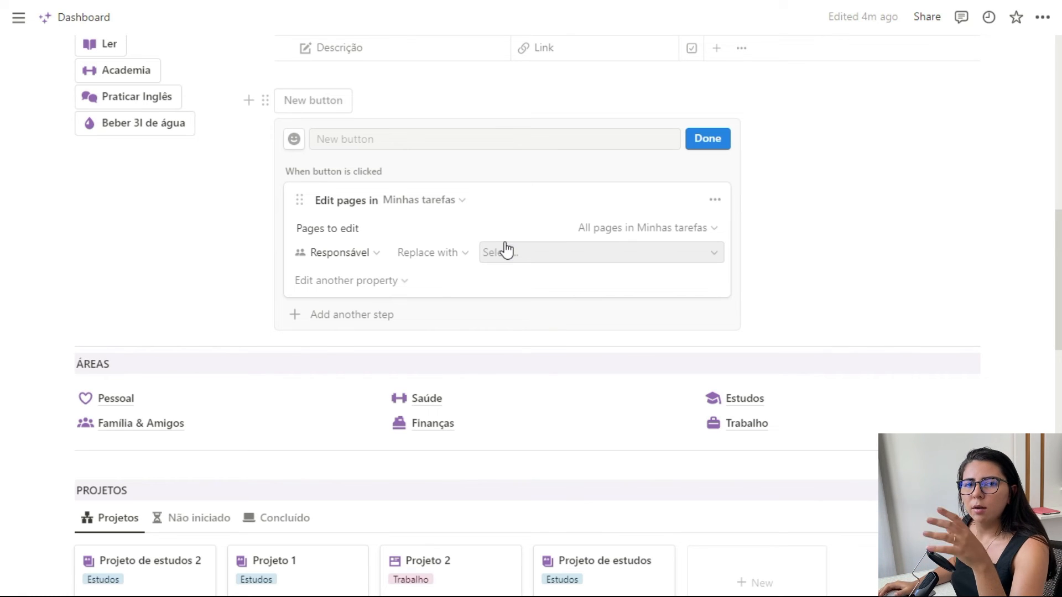
click(522, 255)
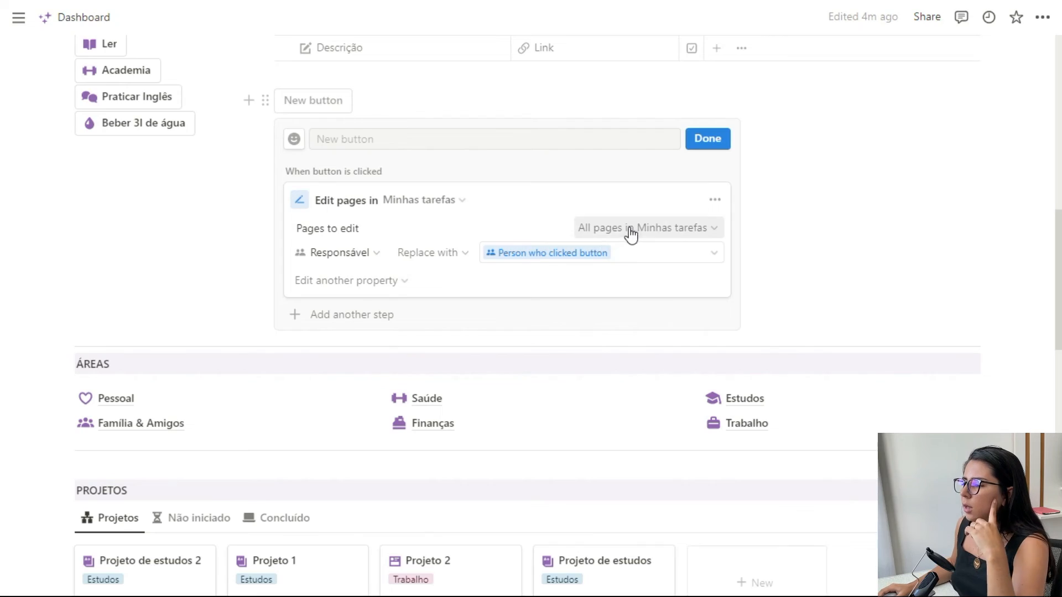
- Name the button Responsável and filter its pages to edit to those whose Projetos relacionados contains Projeto 1
click(634, 230)
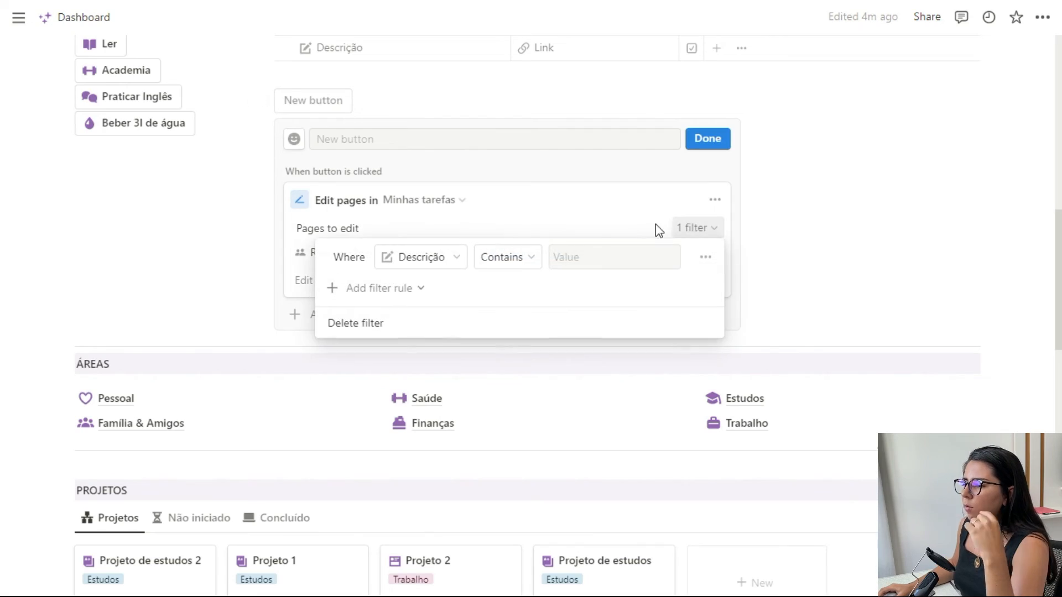
click(591, 218)
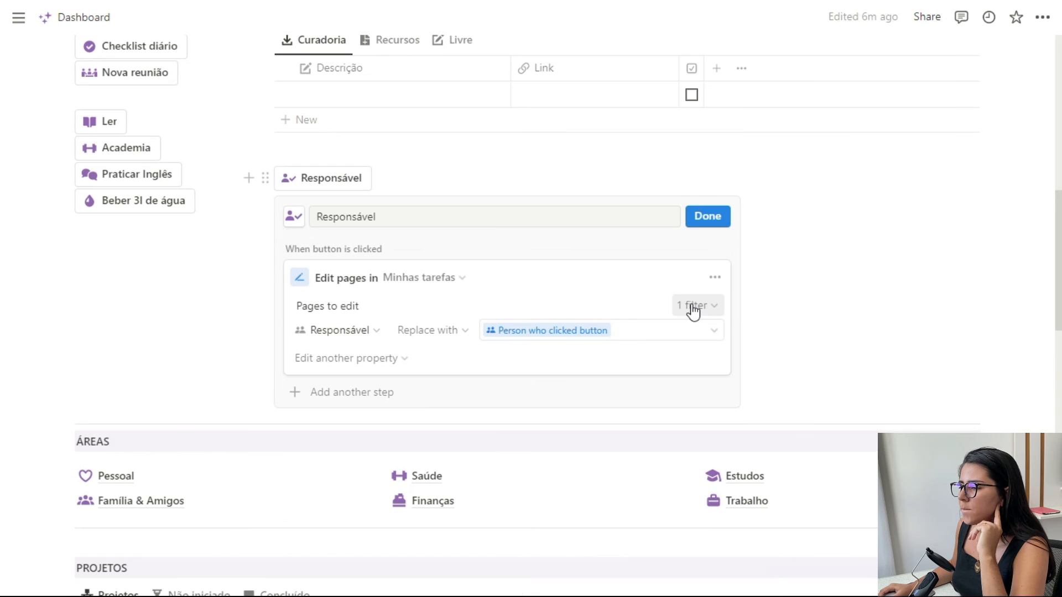
click(700, 305)
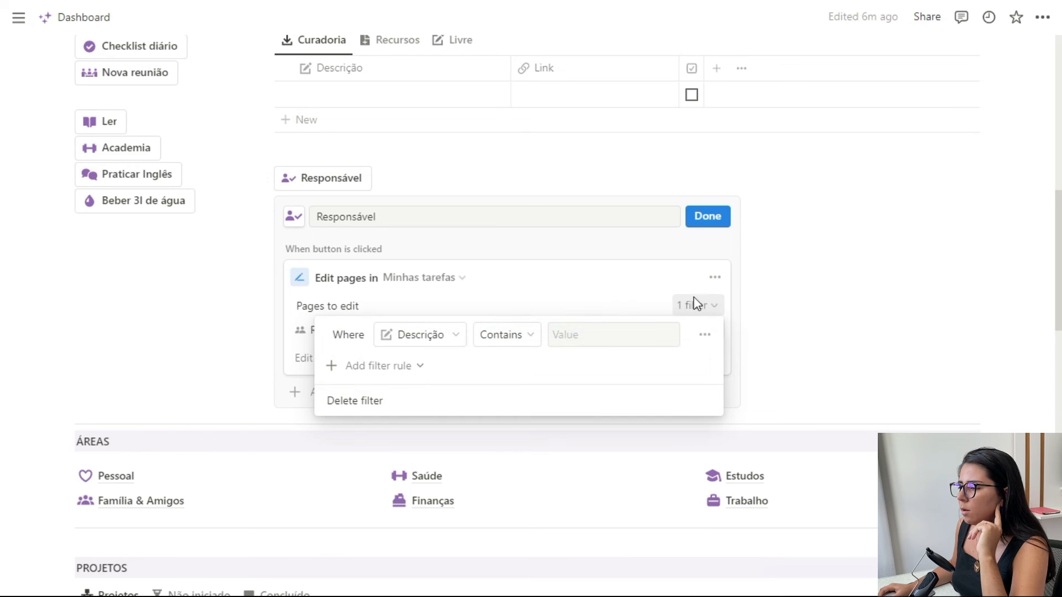
click(439, 339)
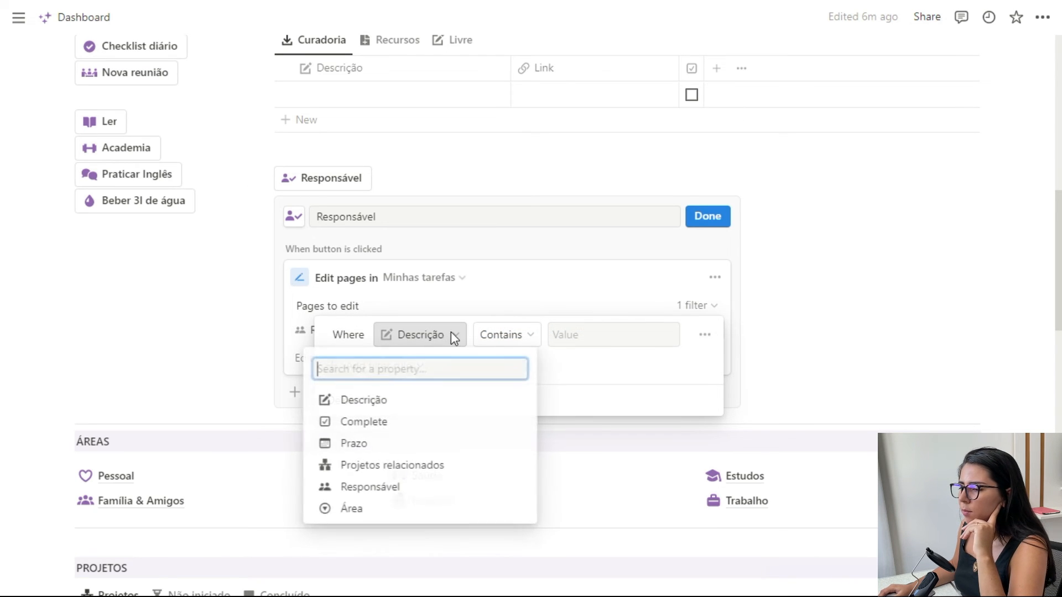
click(419, 471)
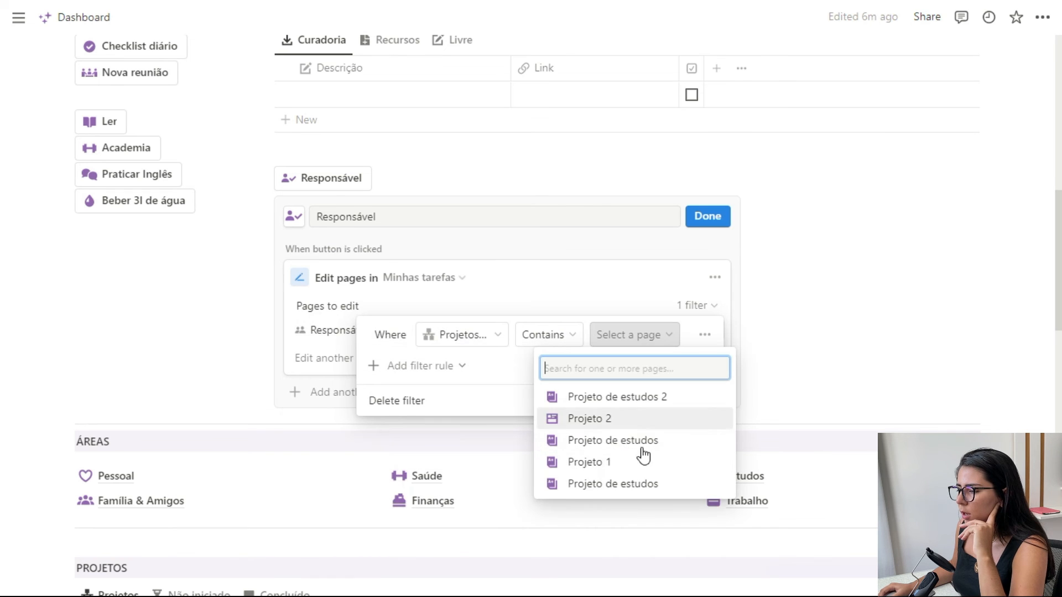
click(589, 462)
click(641, 304)
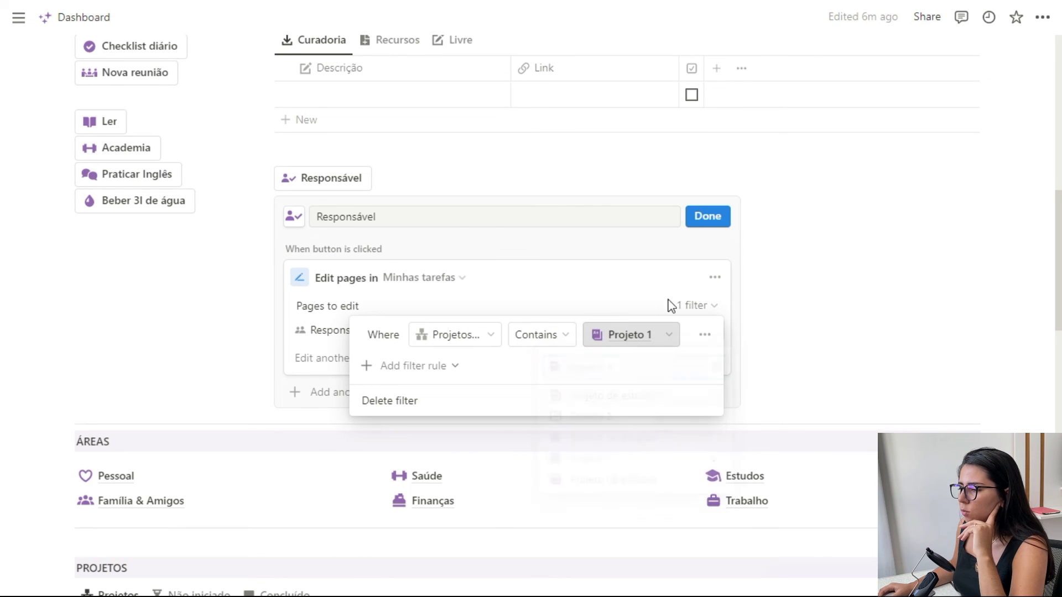
click(593, 278)
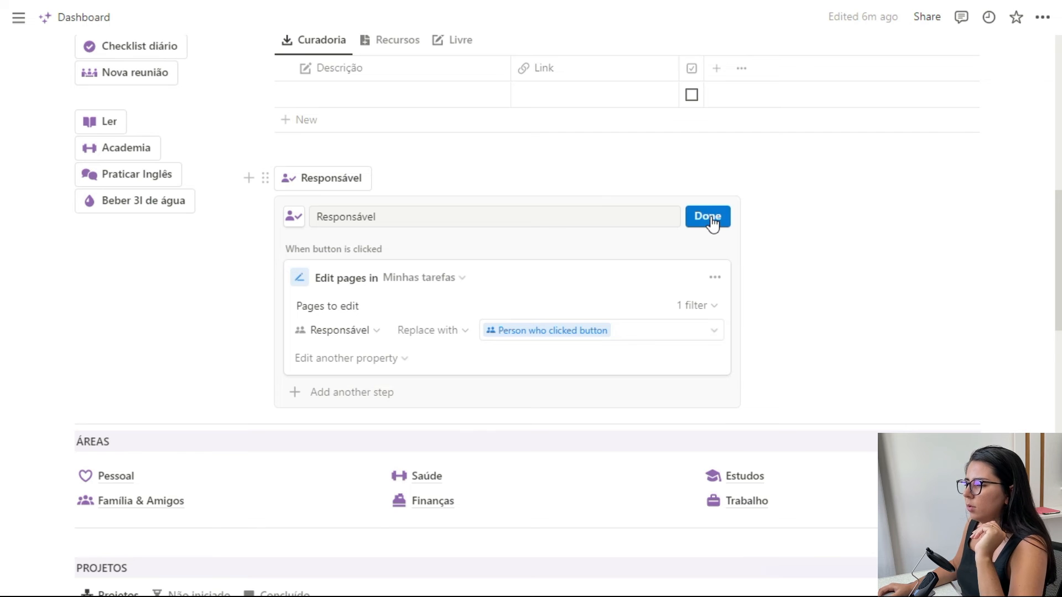
- Save the Responsável button, run it, and check the Responsável column of the tasks in the Hoje view
click(712, 220)
scroll(569, 301, up, 7)
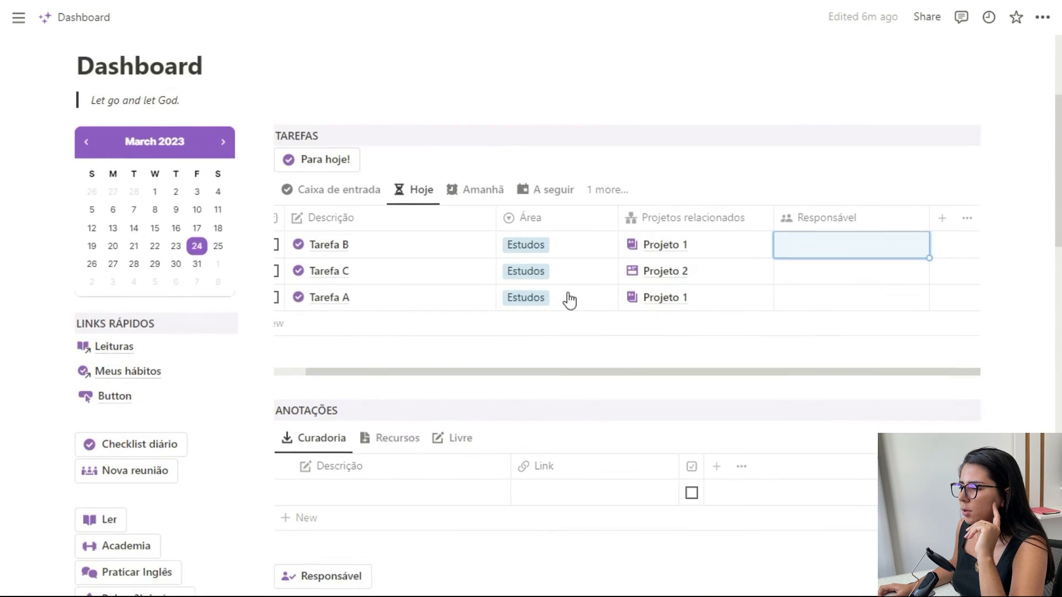
scroll(570, 302, down, 2)
click(335, 491)
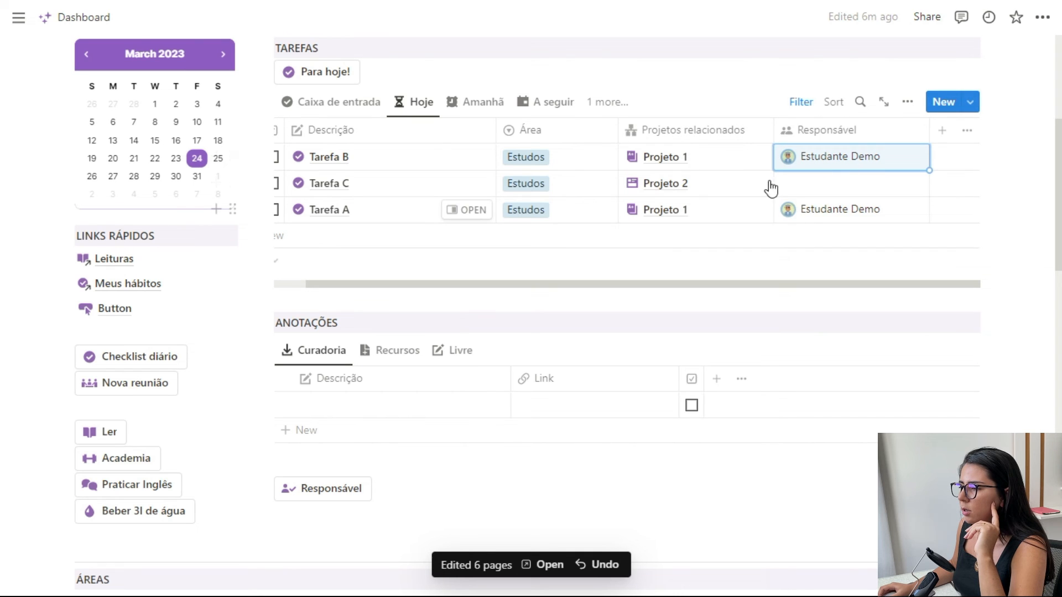
scroll(393, 442, down, 1)
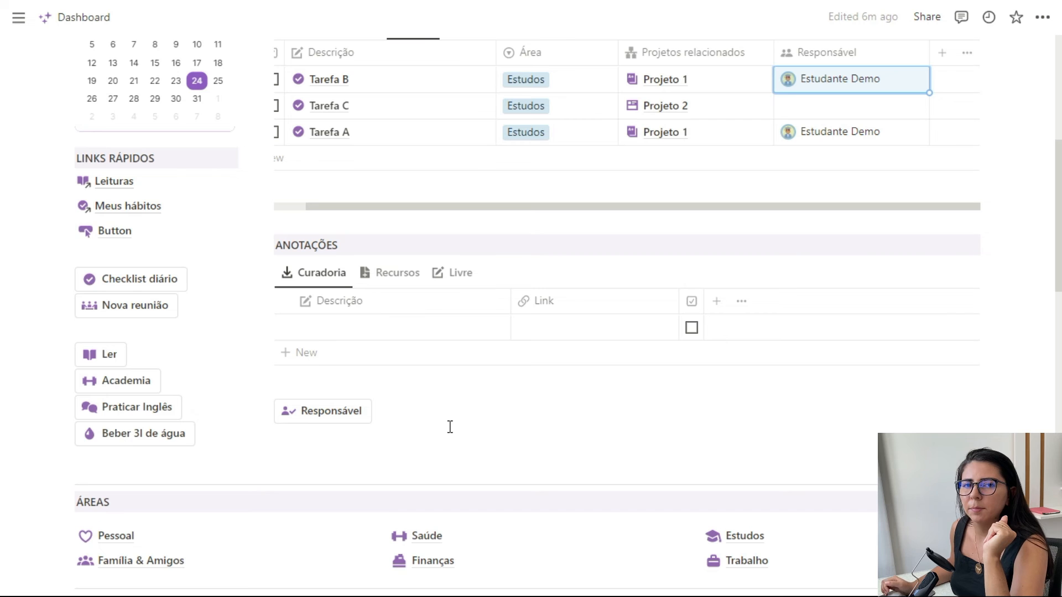
scroll(592, 310, up, 1)
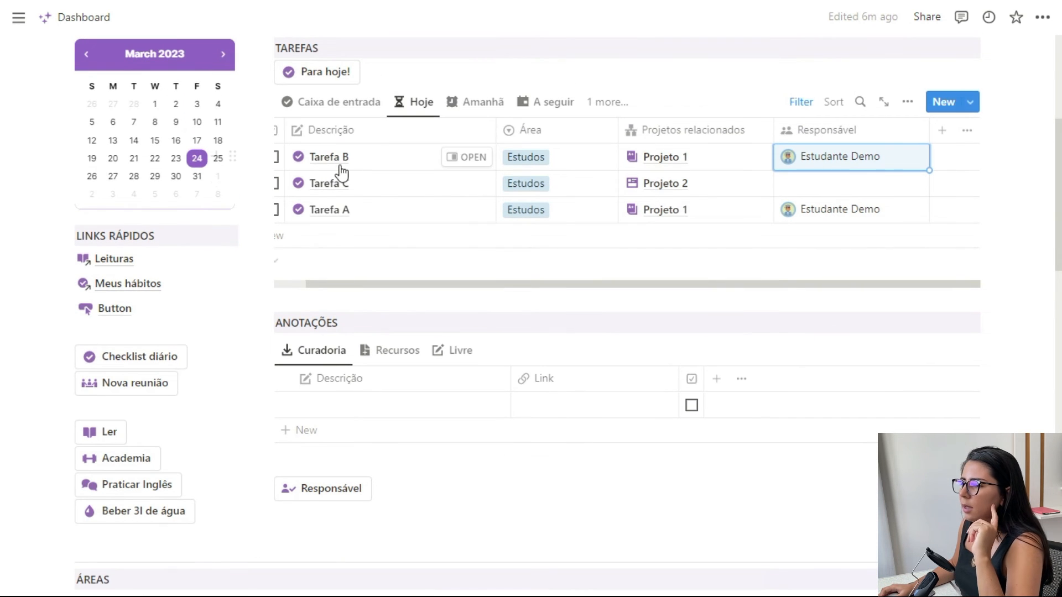
scroll(360, 199, up, 1)
- Set Tarefa B's Área to Família & Amigos and fill the value down to Tarefa C and Tarefa A
drag(374, 361, 332, 360)
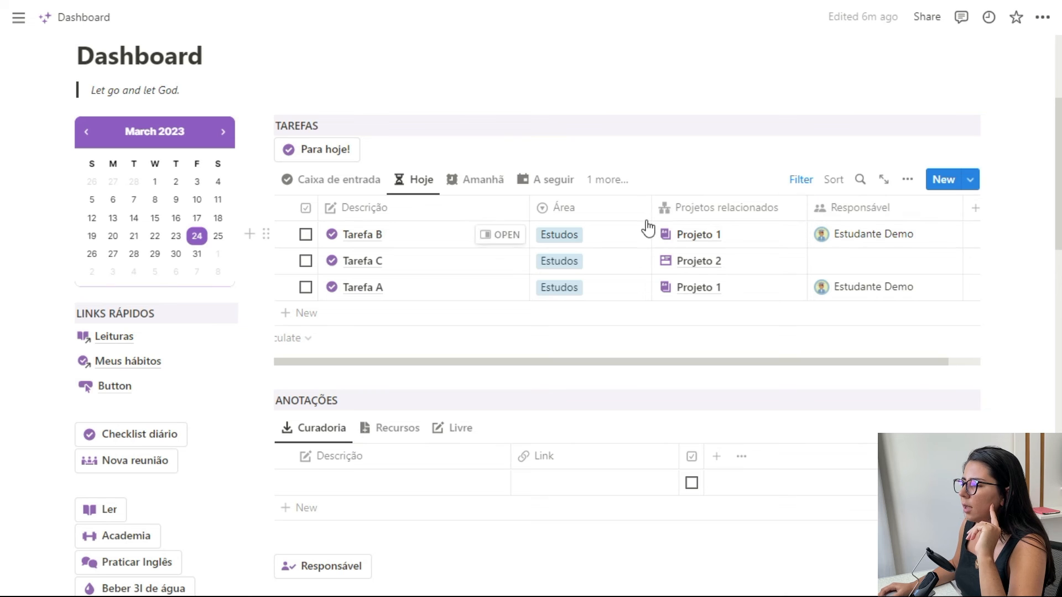
click(604, 234)
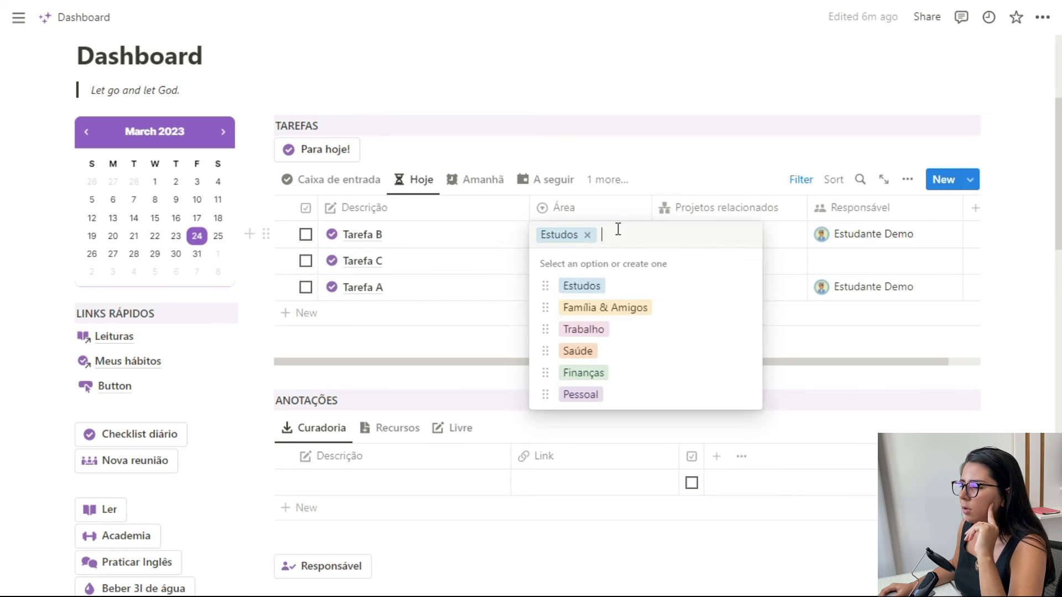
click(604, 308)
drag(652, 246, 641, 289)
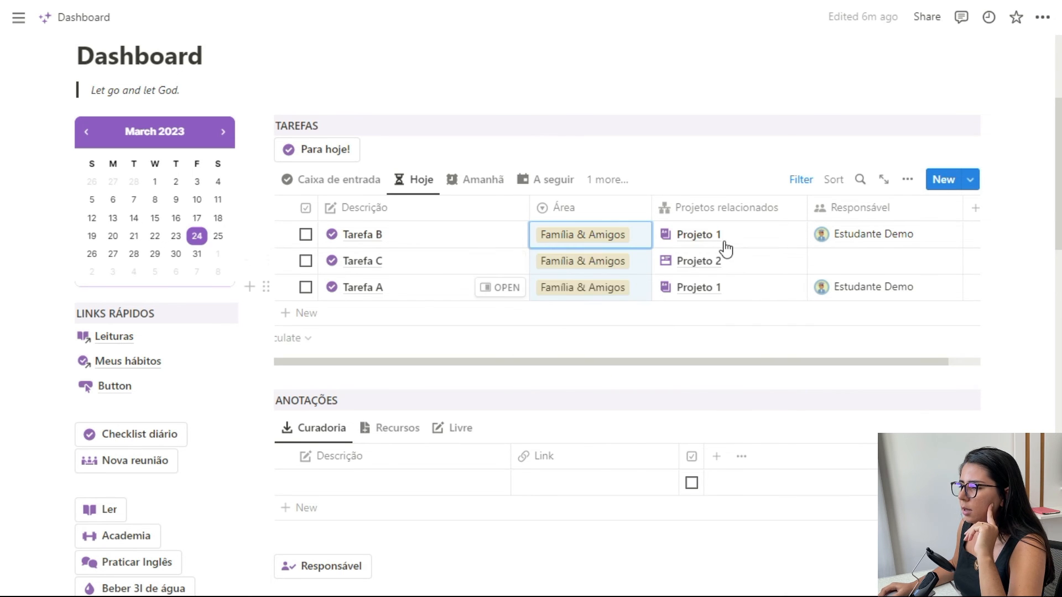
- Undo the filled-down values and the Área change of Tarefa B
key(ctrl+z)
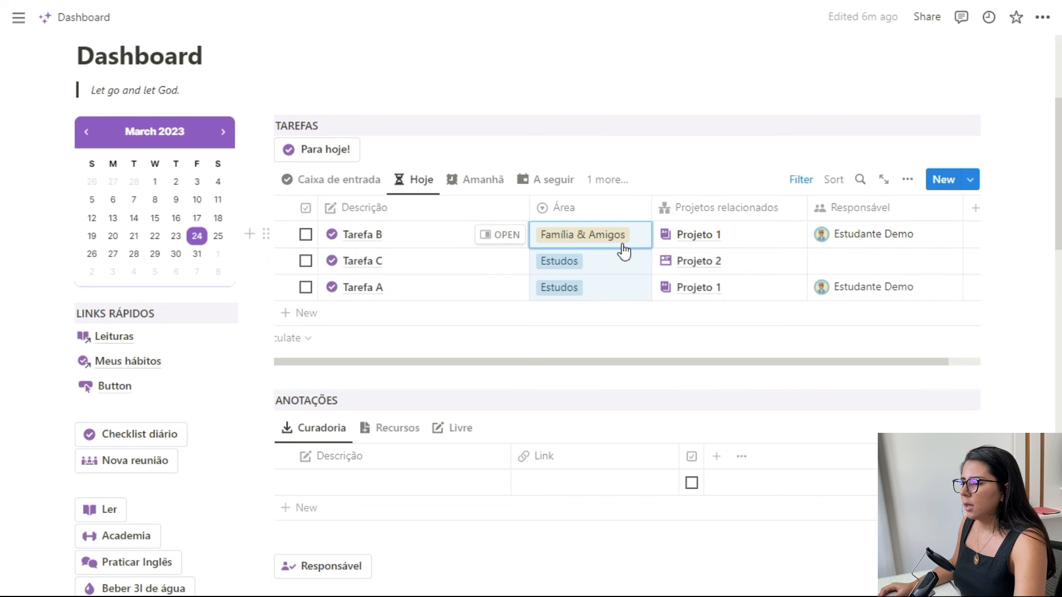
key(ctrl+z)
click(1002, 241)
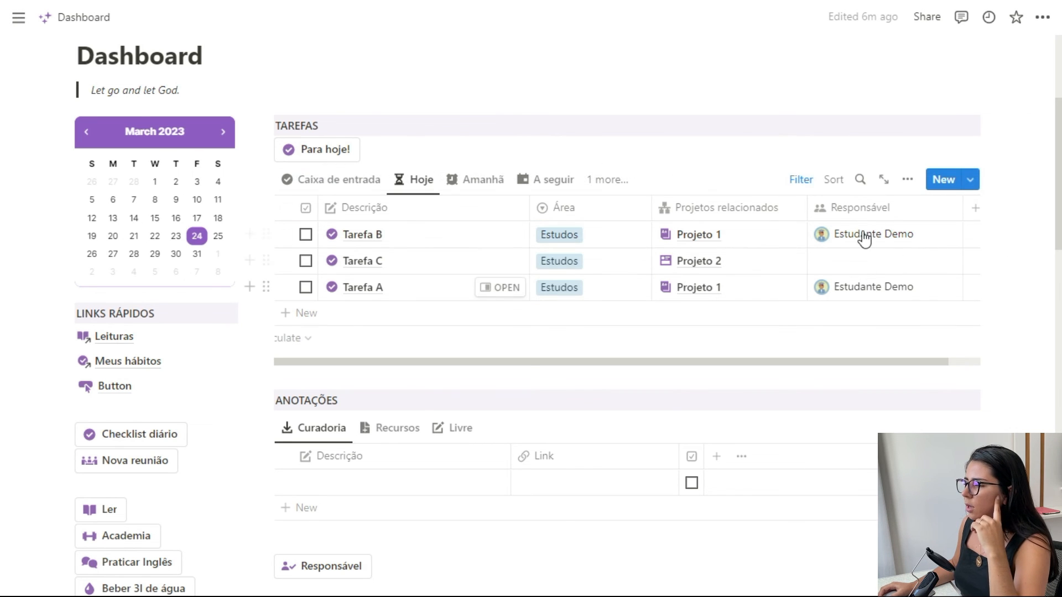
- Return the task table to the Hoje view and look over its tasks and the Responsável button
scroll(327, 491, down, 4)
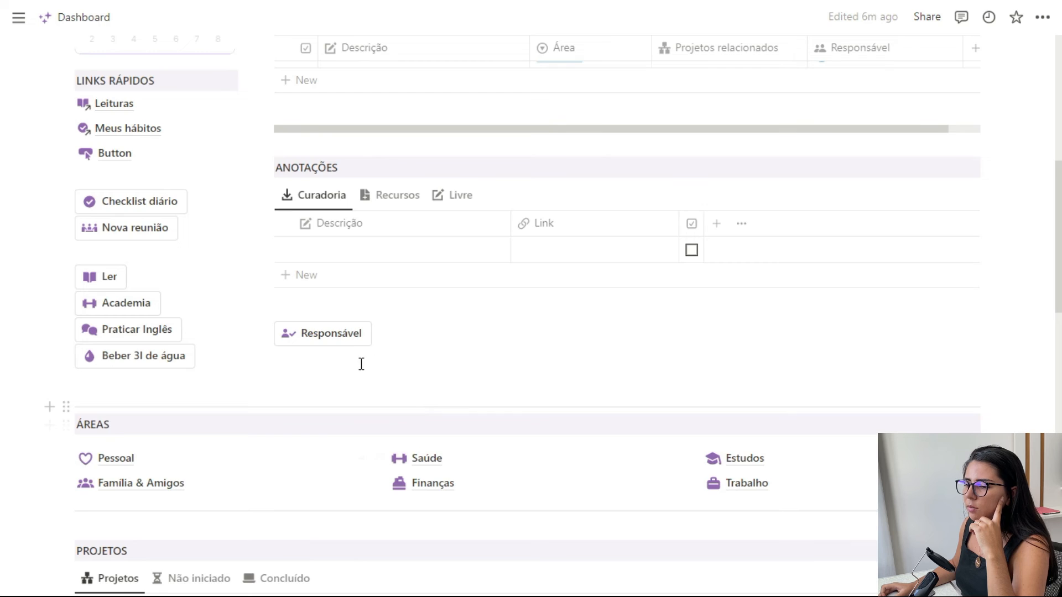
scroll(790, 221, up, 4)
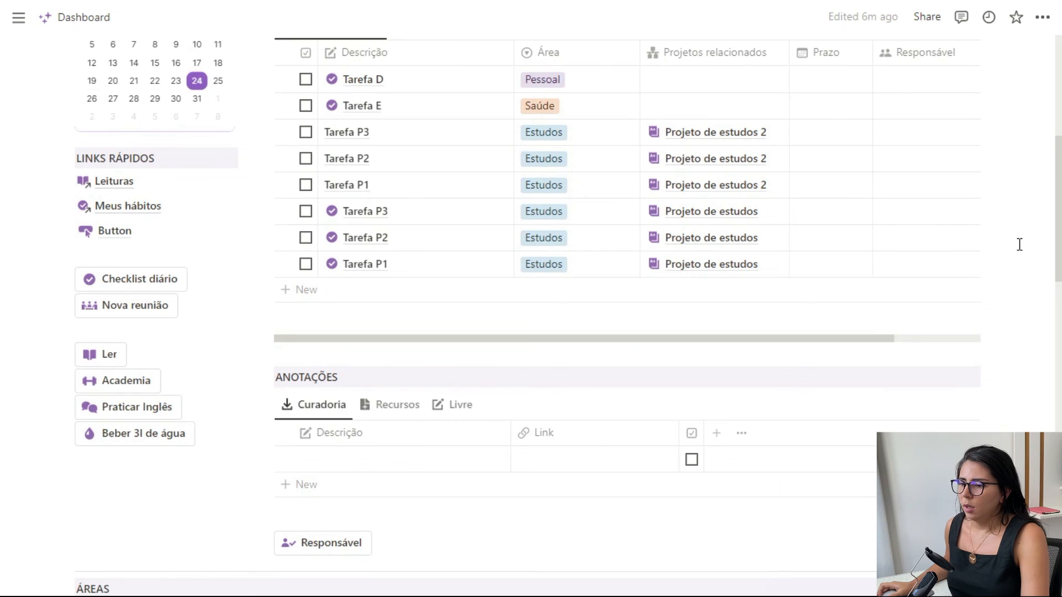
scroll(1020, 244, up, 3)
click(423, 105)
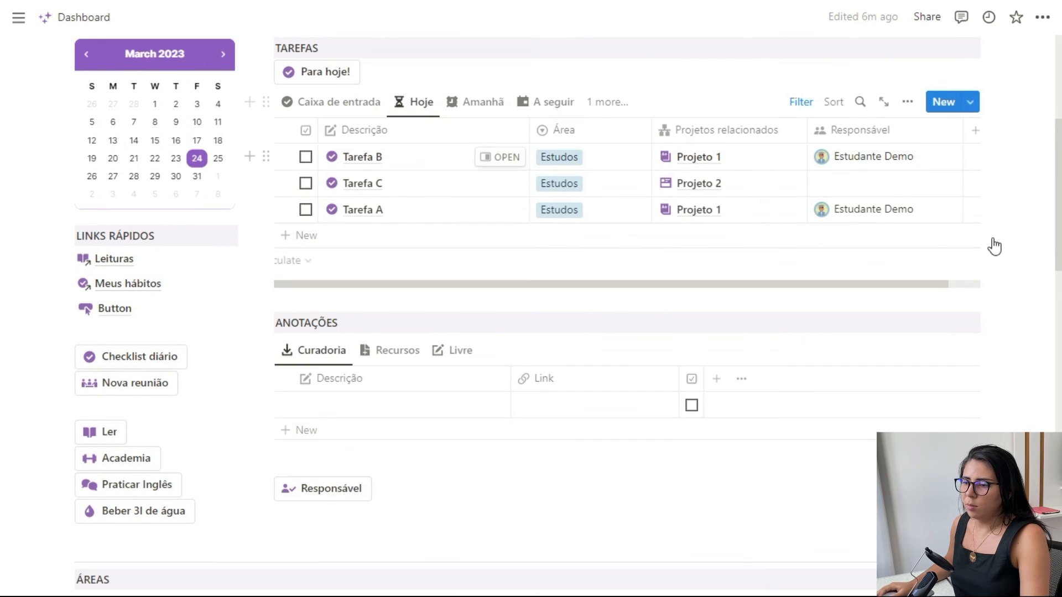
scroll(1000, 264, down, 3)
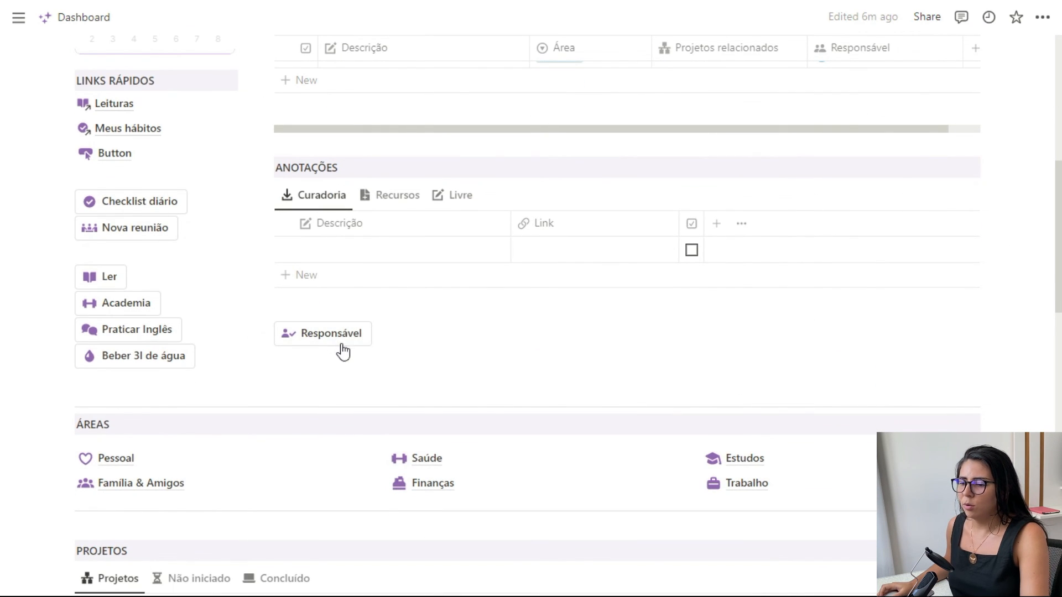
scroll(1029, 288, up, 3)
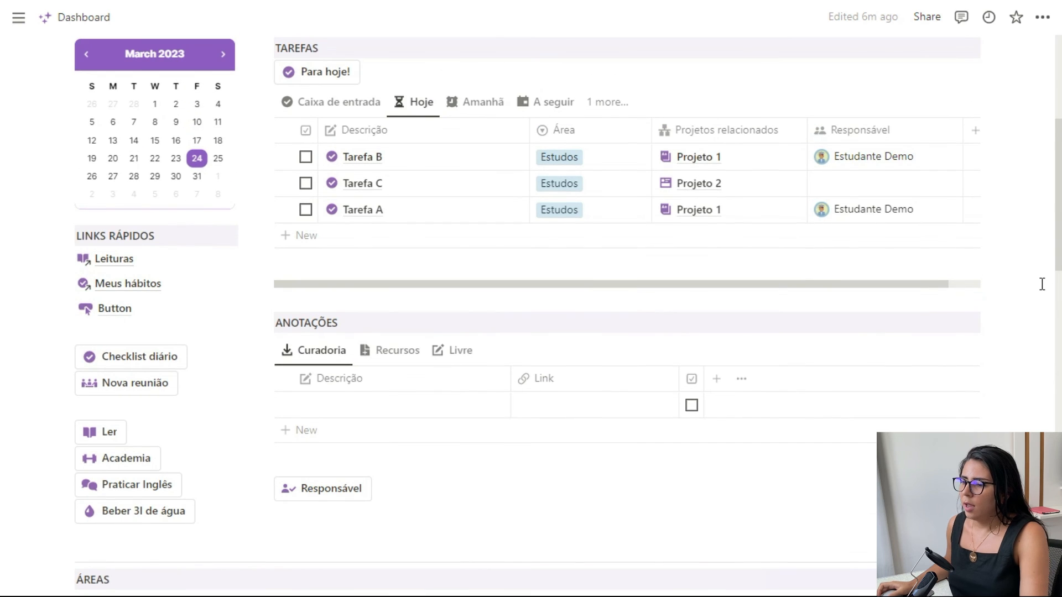
scroll(1042, 284, up, 2)
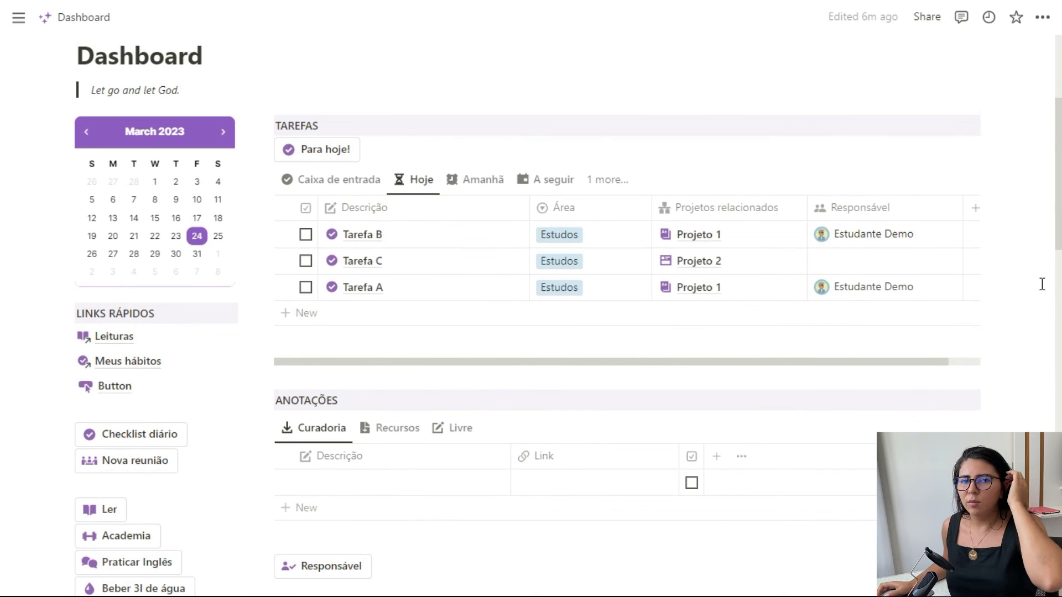